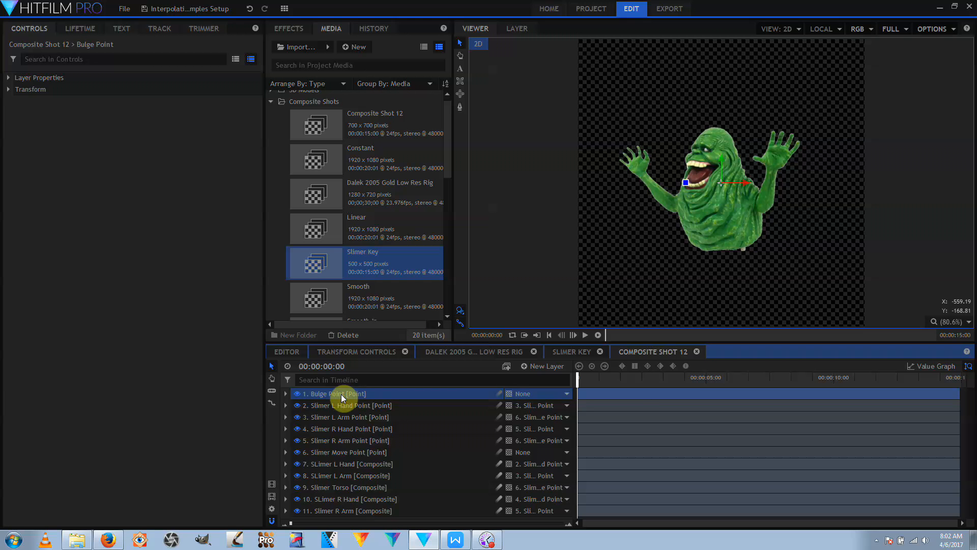
- Parent the Bulge Point layer to Slimer Move Point
{"action": "left_click", "coordinate": [525, 394]}
{"action": "left_click", "coordinate": [539, 465]}
- Apply the Bulge effect to the Slimer Torso layer and set its center to use the Bulge Point layer
{"action": "left_click", "coordinate": [289, 29]}
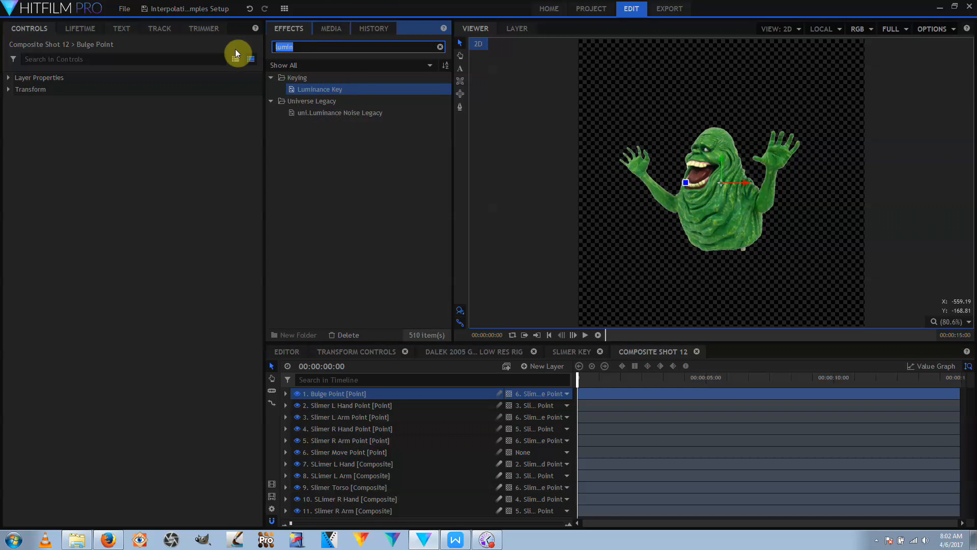
{"action": "type", "text": "bulge"}
{"action": "left_click_drag", "start_coordinate": [305, 89], "coordinate": [347, 487]}
{"action": "left_click", "coordinate": [153, 171]}
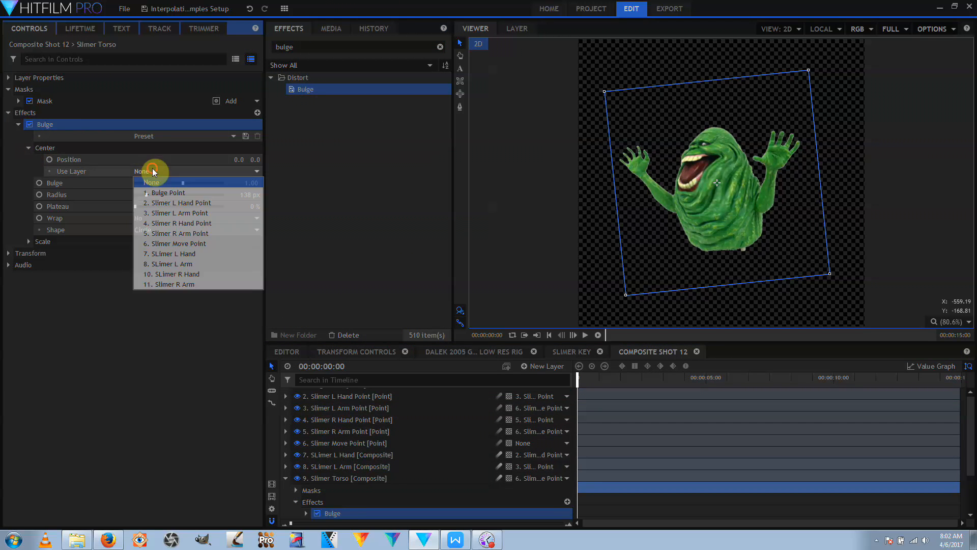
{"action": "left_click", "coordinate": [168, 192]}
{"action": "scroll", "coordinate": [338, 407], "scroll_direction": "up", "scroll_amount": 1}
{"action": "left_click", "coordinate": [338, 394]}
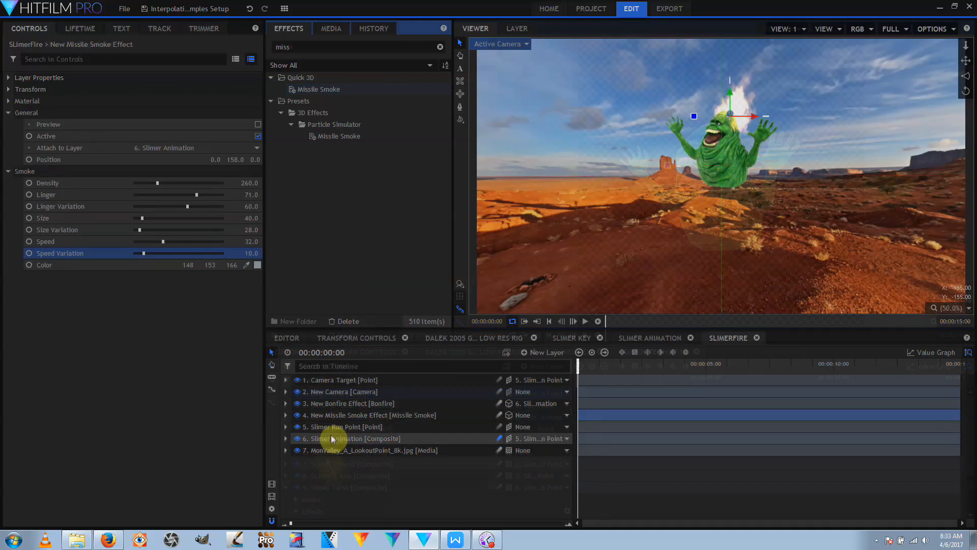
- Examine the transform keyframes of the Slimer Animation and Slimer Run Point layers in the SlimerFire composite
{"action": "left_click", "coordinate": [331, 436]}
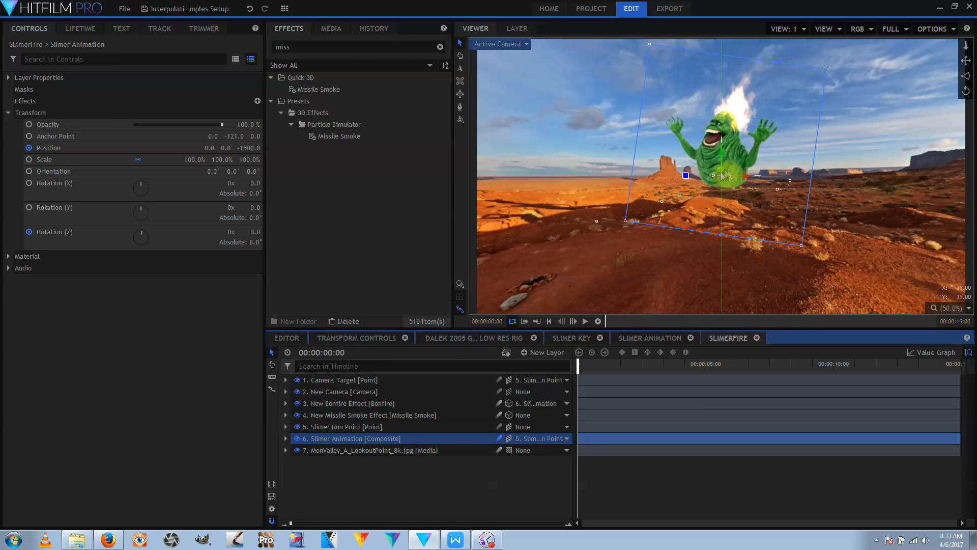
{"action": "left_click", "coordinate": [285, 439]}
{"action": "scroll", "coordinate": [306, 475], "scroll_direction": "down", "scroll_amount": 1}
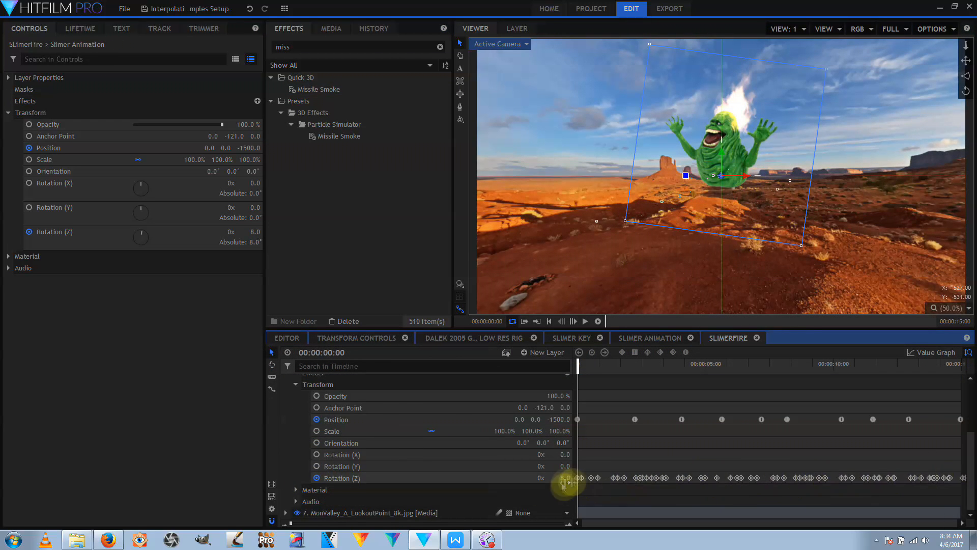
{"action": "scroll", "coordinate": [509, 473], "scroll_direction": "up", "scroll_amount": 2}
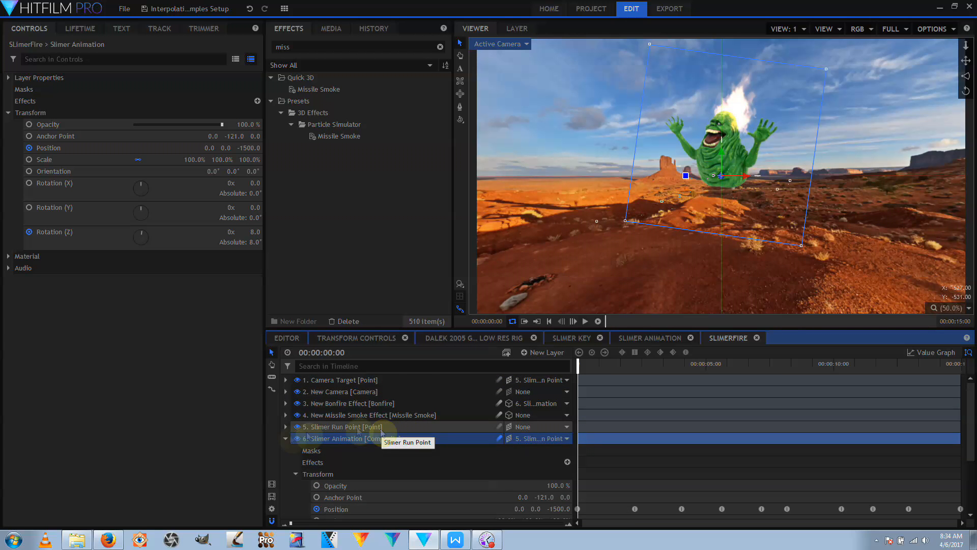
{"action": "left_click", "coordinate": [286, 428]}
{"action": "scroll", "coordinate": [476, 461], "scroll_direction": "down", "scroll_amount": 2}
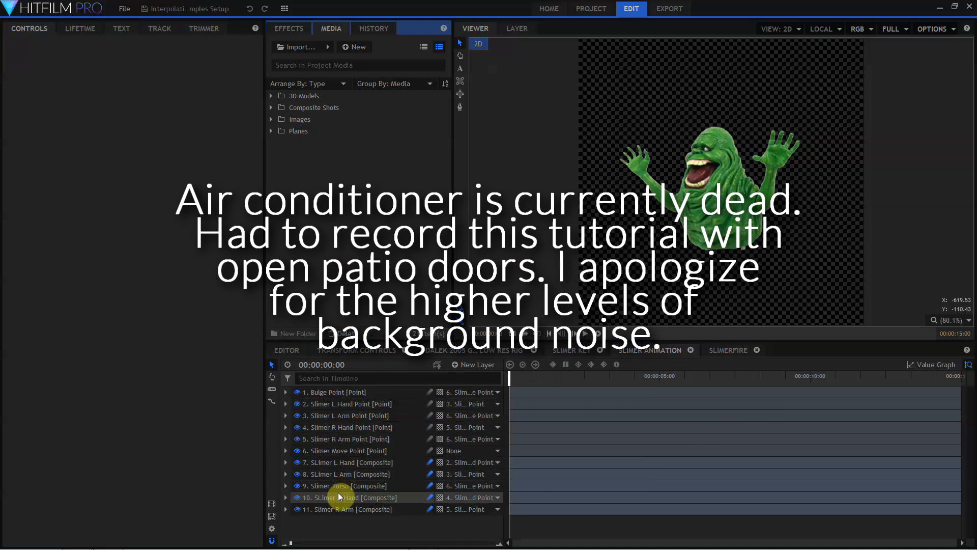
- Identify the Slimer body-part layers by briefly hiding and showing the torso, left arm and left hand
{"action": "left_click", "coordinate": [338, 512]}
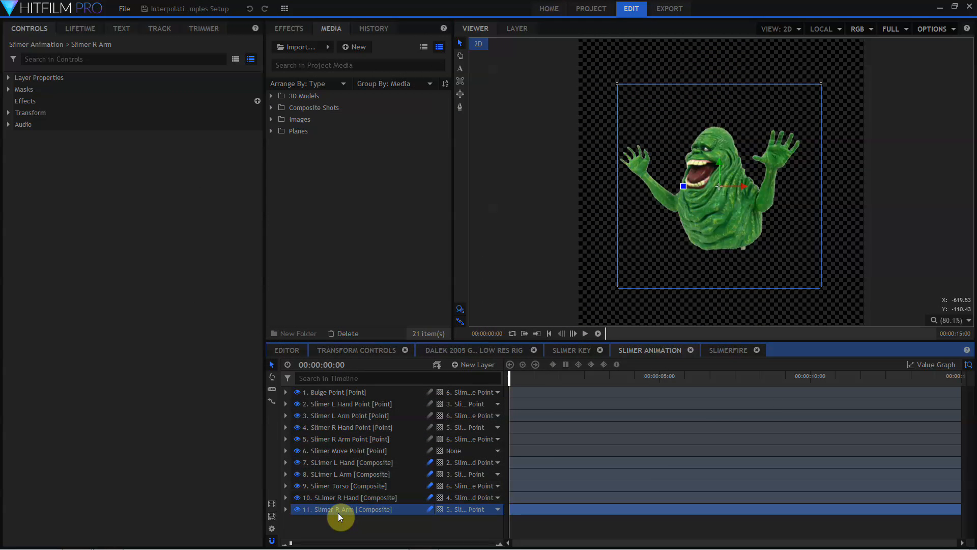
{"action": "left_click", "coordinate": [296, 486]}
{"action": "left_click", "coordinate": [297, 486]}
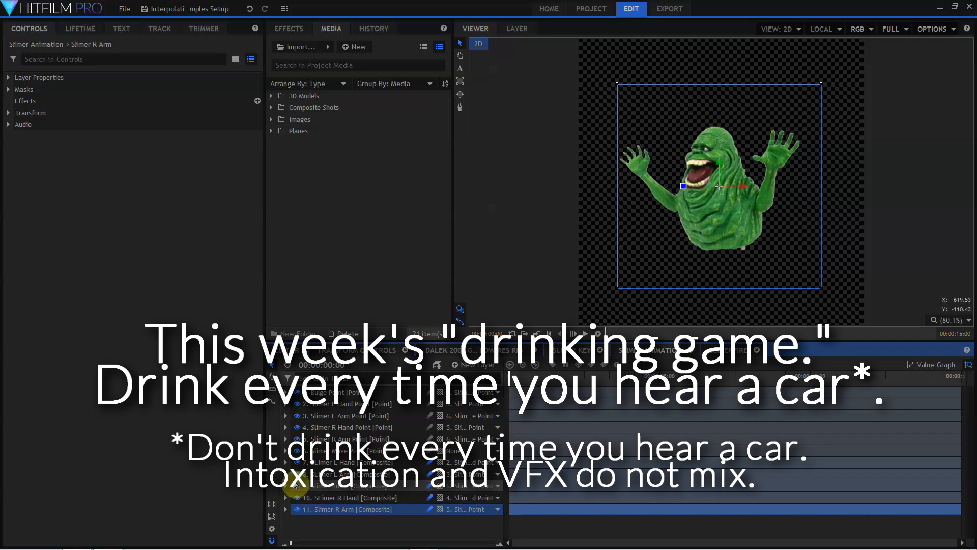
{"action": "left_click", "coordinate": [297, 475]}
{"action": "left_click", "coordinate": [297, 474]}
{"action": "left_click", "coordinate": [297, 462]}
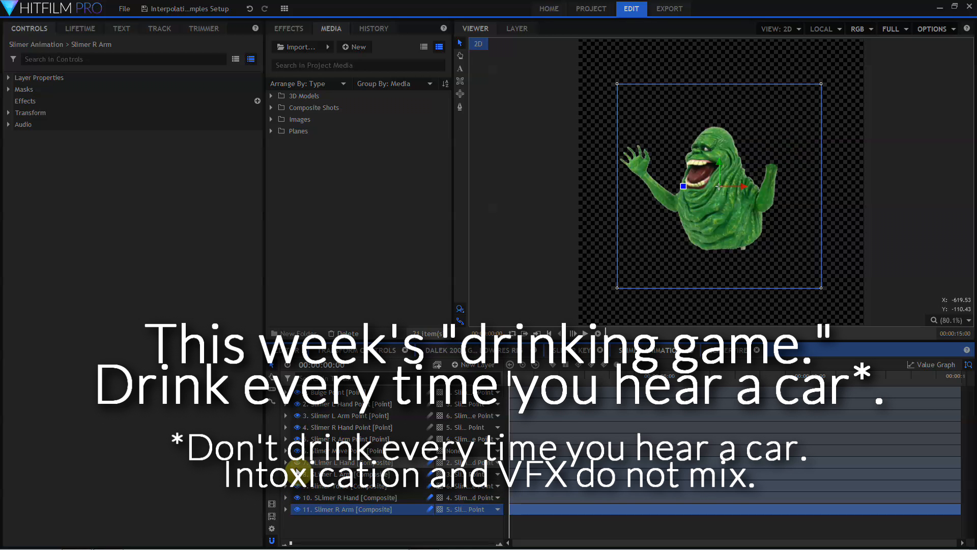
{"action": "left_click", "coordinate": [297, 462]}
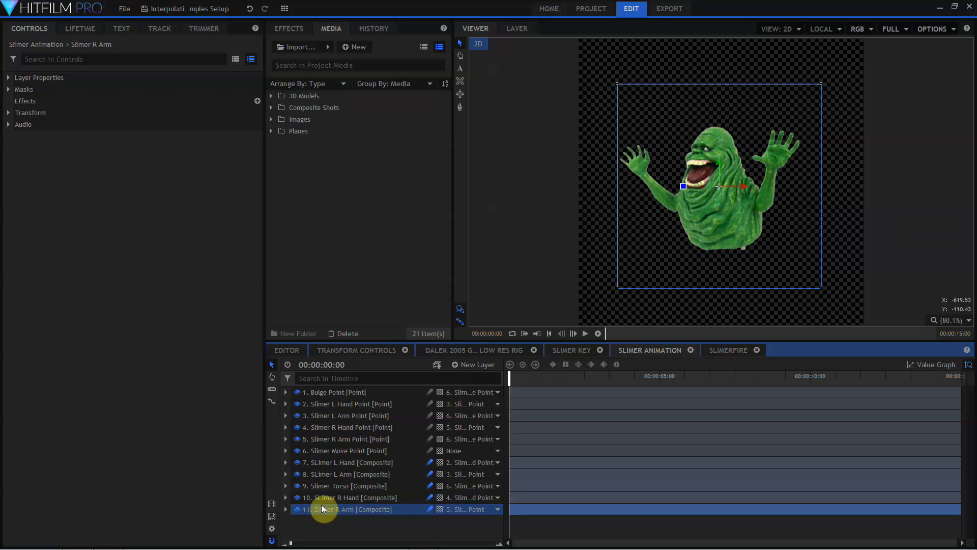
- Examine which control point drives each Slimer arm, hand and torso layer by selecting them in turn
{"action": "left_click", "coordinate": [334, 443]}
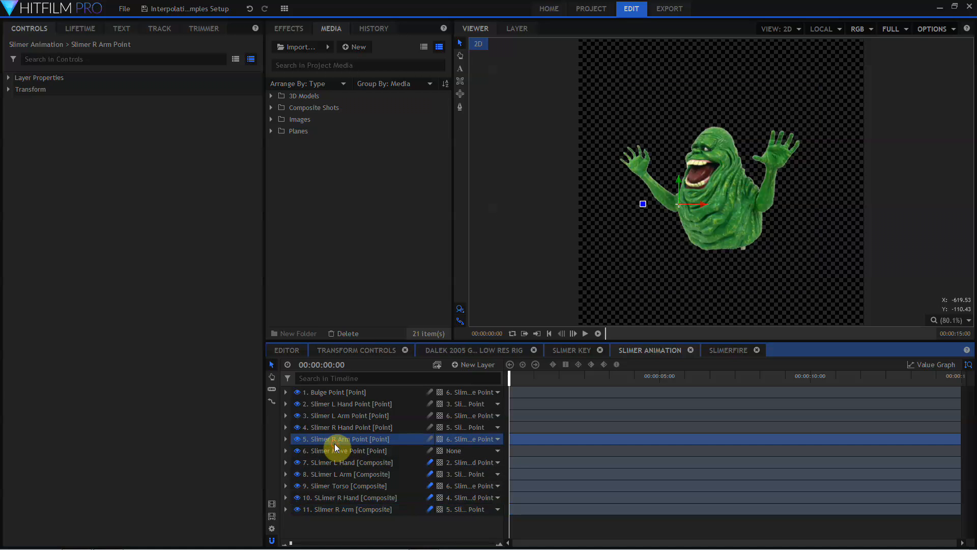
{"action": "left_click", "coordinate": [336, 496]}
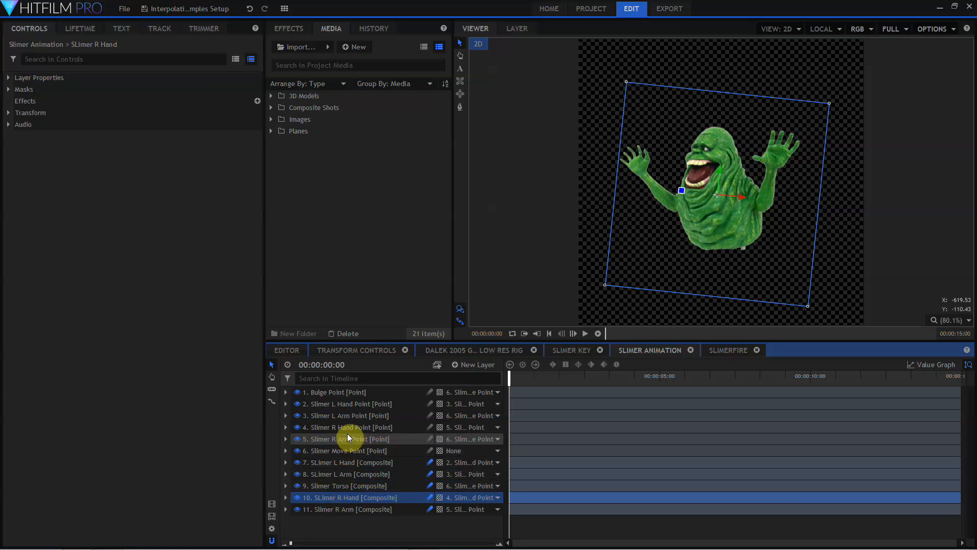
{"action": "left_click", "coordinate": [346, 429]}
{"action": "left_click", "coordinate": [342, 484]}
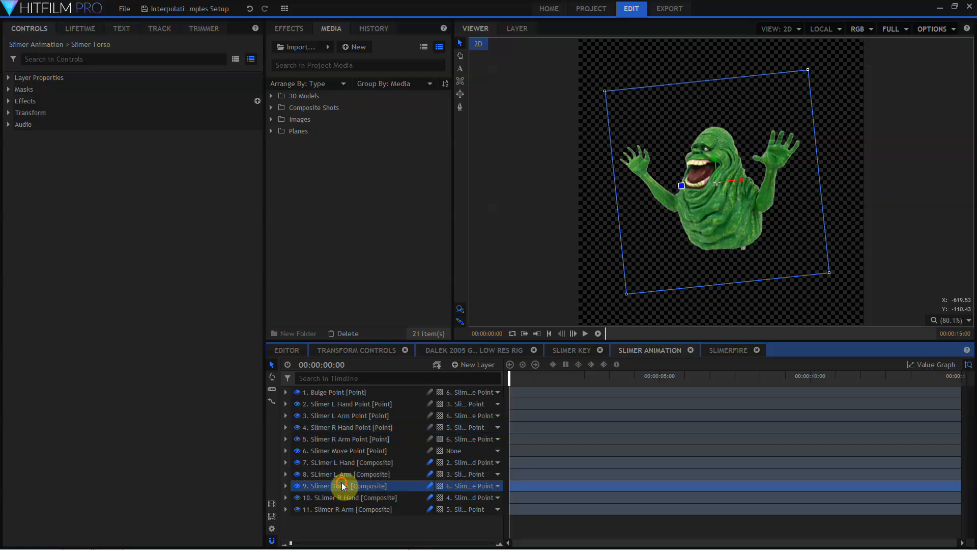
{"action": "left_click", "coordinate": [342, 451]}
{"action": "left_click", "coordinate": [339, 474]}
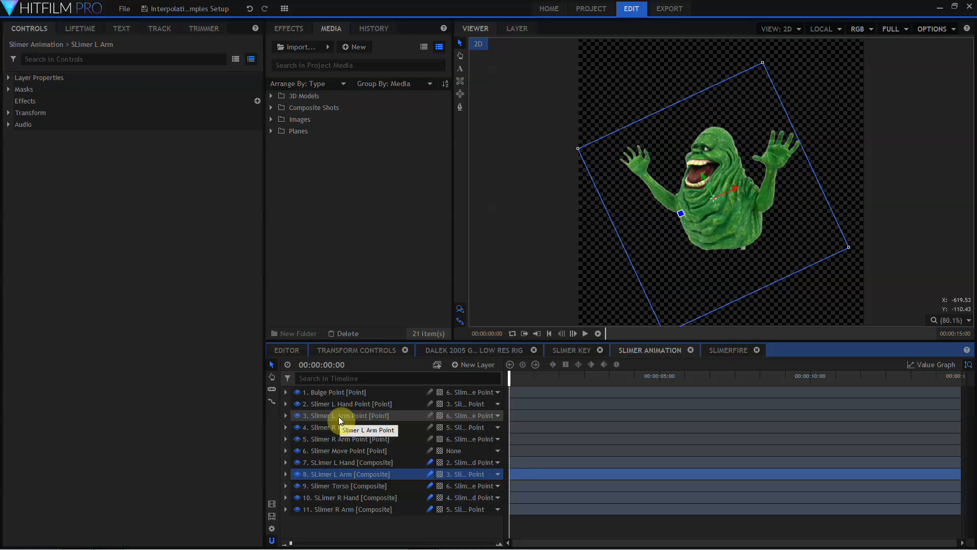
{"action": "left_click", "coordinate": [338, 416]}
{"action": "left_click", "coordinate": [333, 460]}
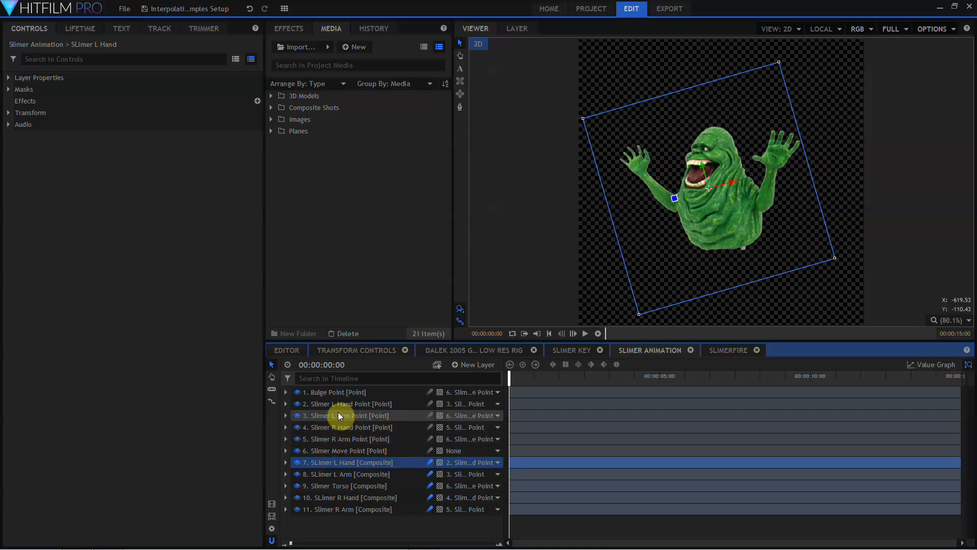
- Delete the four point layers that control Slimer's left and right hands and arms
{"action": "left_click", "coordinate": [339, 405]}
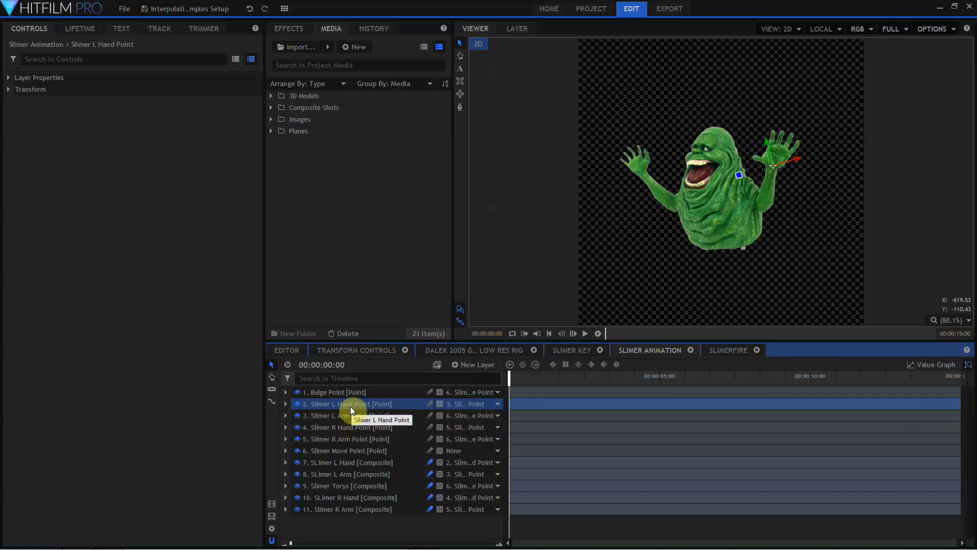
{"action": "left_click", "coordinate": [350, 438], "text": "shift"}
{"action": "key", "text": "Delete"}
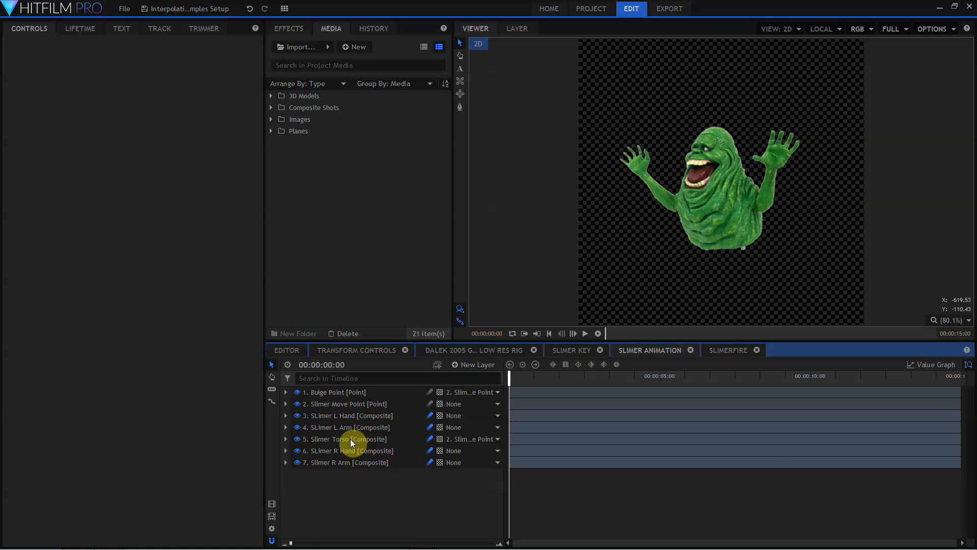
- Expand the Transform properties of the Slimer R Arm layer in the timeline
{"action": "left_click", "coordinate": [348, 399]}
{"action": "left_click", "coordinate": [350, 394]}
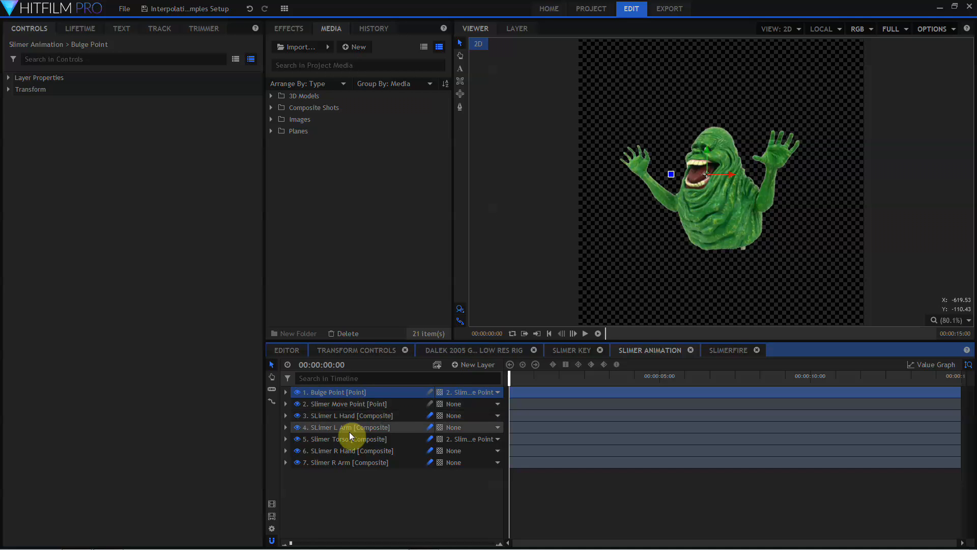
{"action": "left_click", "coordinate": [346, 463]}
{"action": "double_click", "coordinate": [346, 465]}
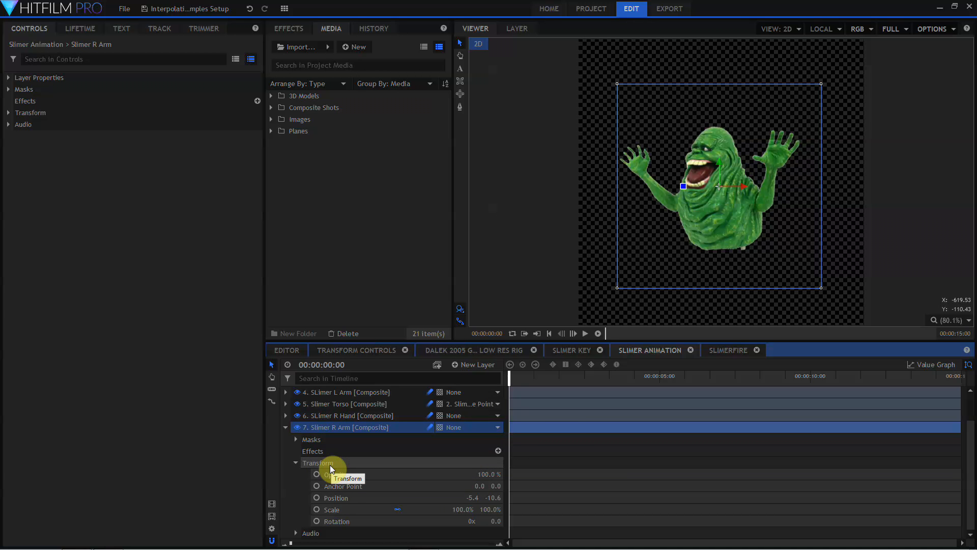
- Try rotating the Slimer R Arm layer around its default anchor point and undo the rotation
{"action": "mouse_move", "coordinate": [492, 521]}
{"action": "left_mouse_down"}
{"action": "mouse_move", "coordinate": [507, 521]}
{"action": "mouse_move", "coordinate": [464, 521]}
{"action": "mouse_move", "coordinate": [492, 521]}
{"action": "left_mouse_up"}
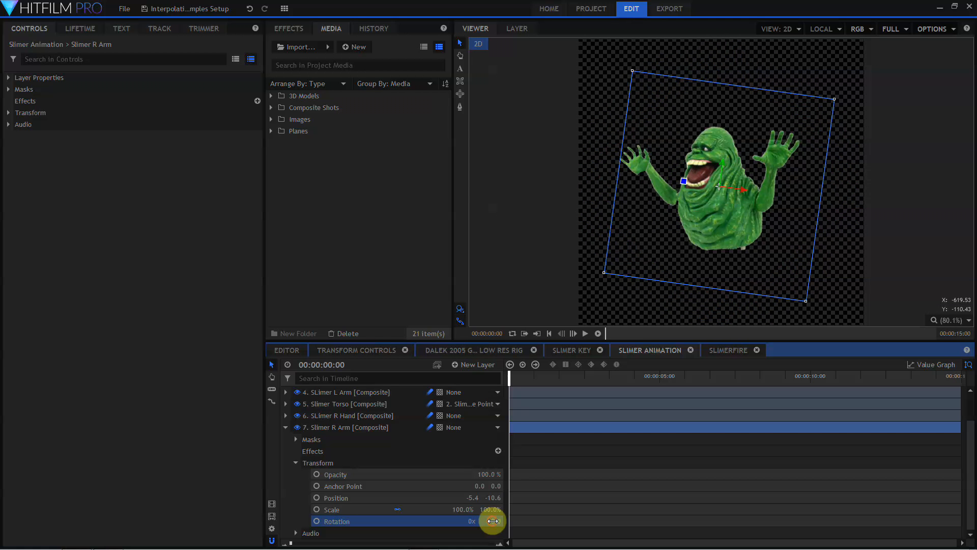
{"action": "key", "text": "ctrl+z"}
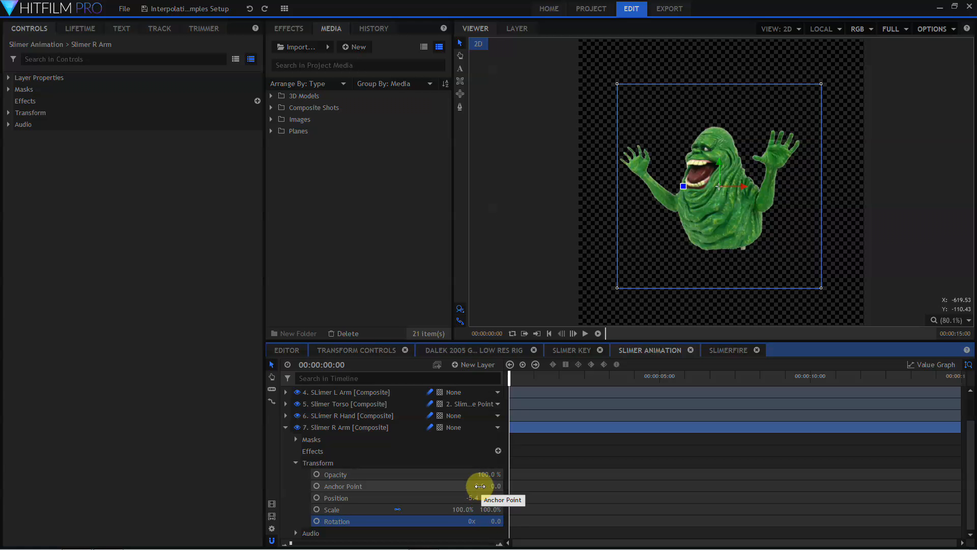
- Hide the Slimer Torso layer and set the Slimer R Arm anchor point to -104, -44 at the elbow end
{"action": "mouse_move", "coordinate": [479, 486]}
{"action": "left_mouse_down"}
{"action": "mouse_move", "coordinate": [429, 486]}
{"action": "mouse_move", "coordinate": [467, 487]}
{"action": "left_mouse_up"}
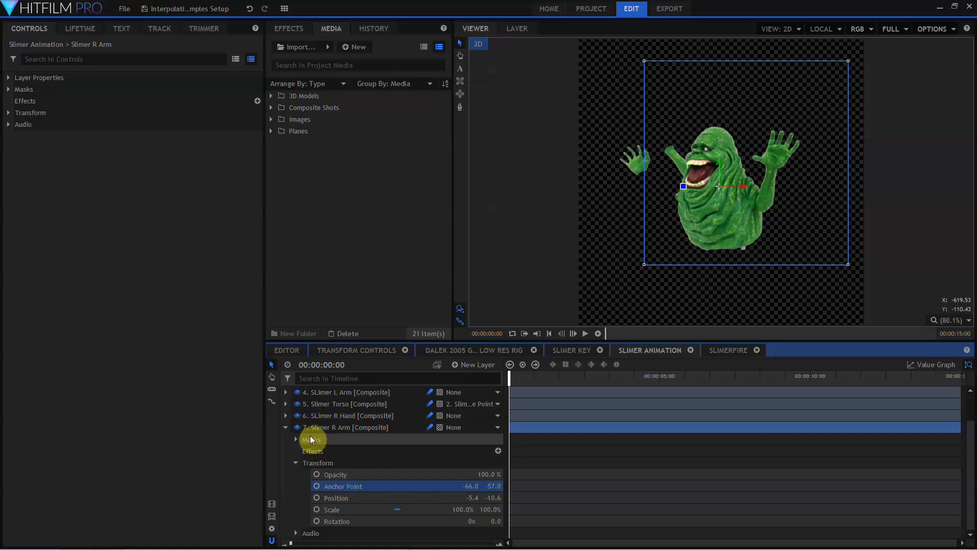
{"action": "left_click", "coordinate": [298, 405]}
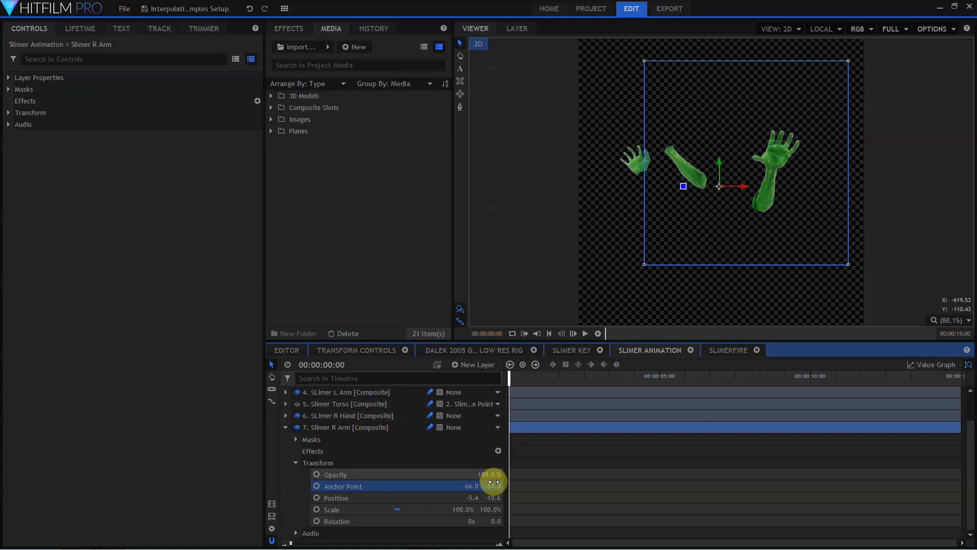
{"action": "mouse_move", "coordinate": [477, 487]}
{"action": "left_mouse_down"}
{"action": "mouse_move", "coordinate": [458, 486]}
{"action": "mouse_move", "coordinate": [495, 486]}
{"action": "left_mouse_up"}
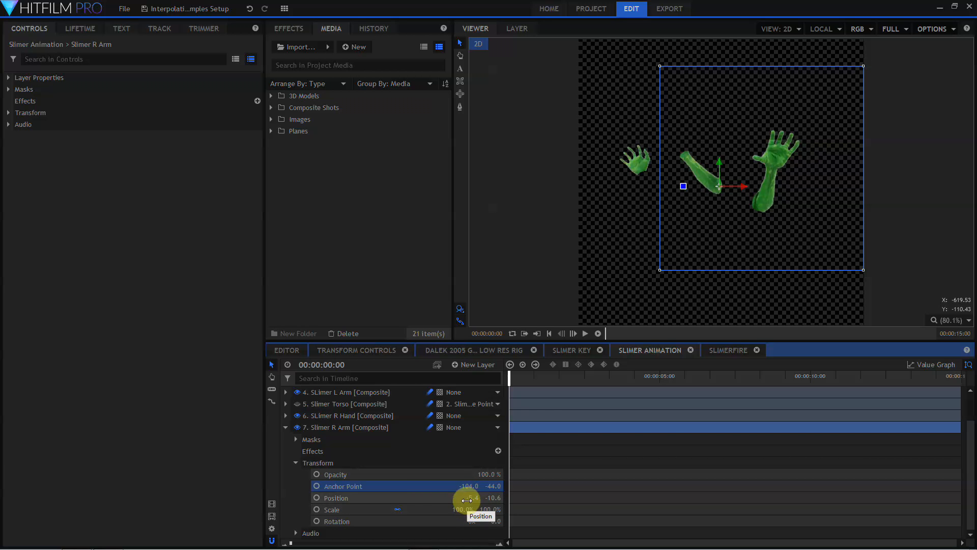
- Set the Slimer R Arm position to -104, -44, and refine it to -113, -53 to realign the arm with the body
{"action": "left_click", "coordinate": [475, 498]}
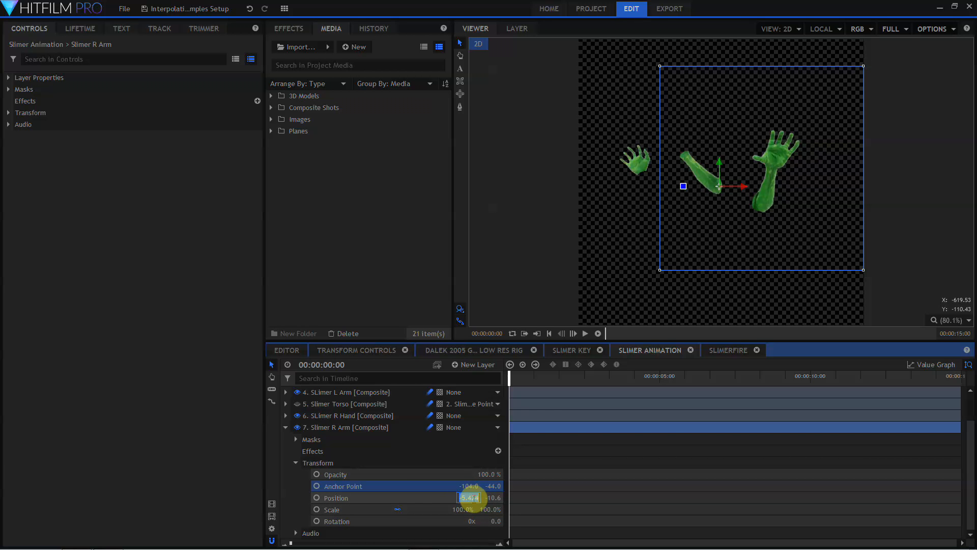
{"action": "key", "text": "BackSpace"}
{"action": "type", "text": "-104"}
{"action": "key", "text": "Return"}
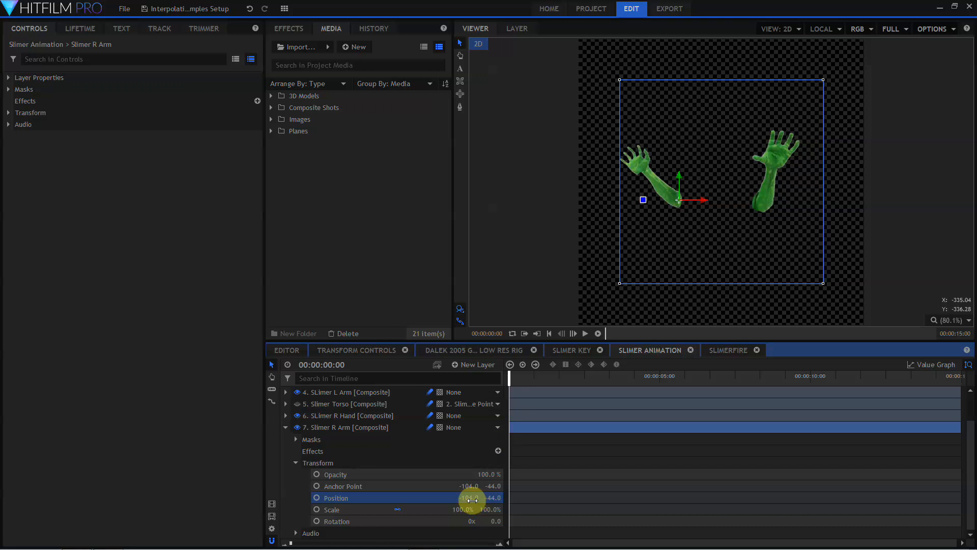
{"action": "mouse_move", "coordinate": [473, 500]}
{"action": "left_mouse_down"}
{"action": "mouse_move", "coordinate": [457, 498]}
{"action": "mouse_move", "coordinate": [496, 498]}
{"action": "mouse_move", "coordinate": [480, 498]}
{"action": "left_mouse_up"}
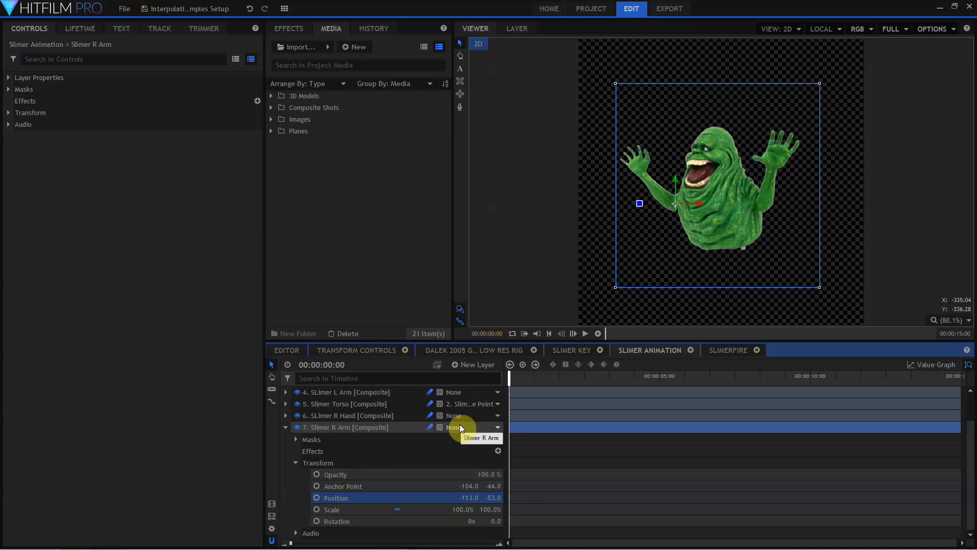
- Test the Slimer R Arm rotation around its adjusted anchor point and undo it
{"action": "mouse_move", "coordinate": [496, 521]}
{"action": "left_mouse_down"}
{"action": "mouse_move", "coordinate": [509, 521]}
{"action": "mouse_move", "coordinate": [477, 521]}
{"action": "mouse_move", "coordinate": [495, 521]}
{"action": "left_mouse_up"}
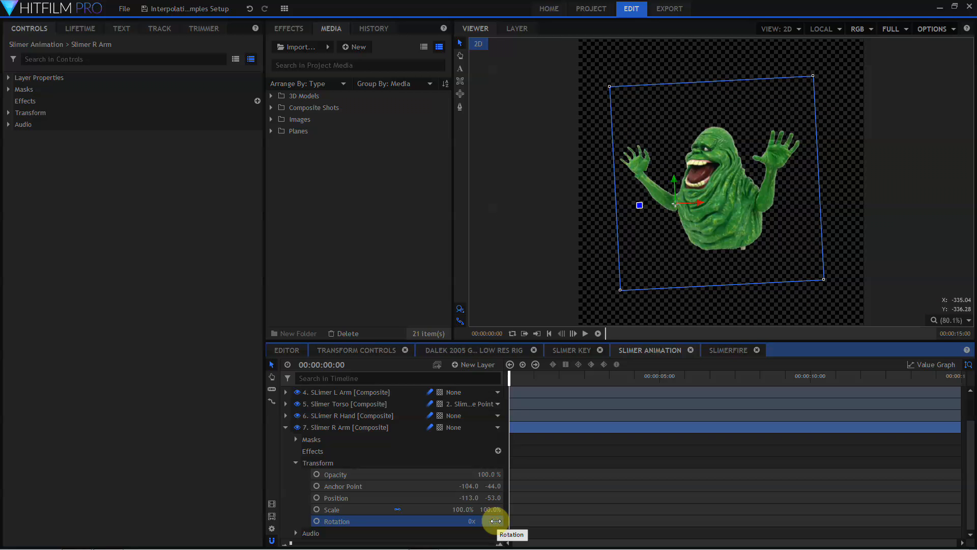
{"action": "key", "text": "ctrl+z"}
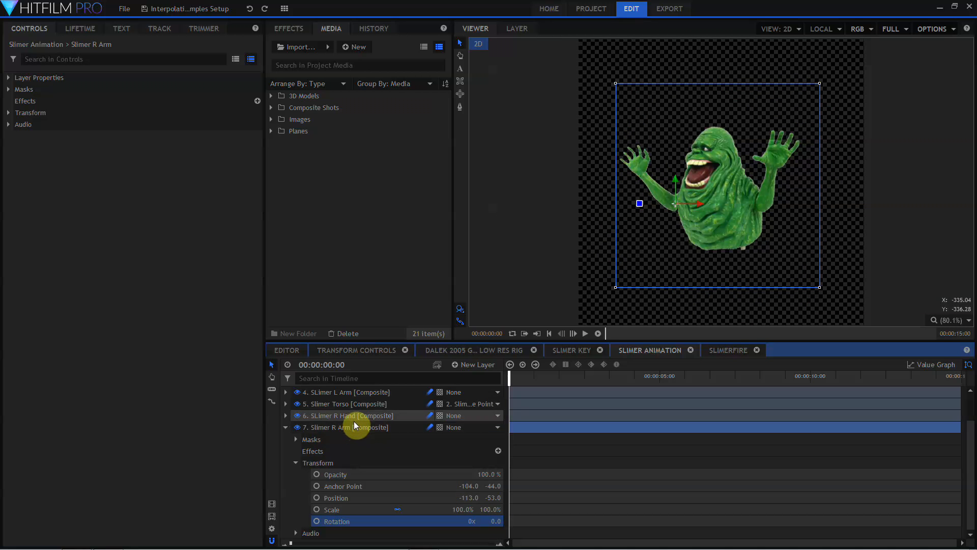
- Parent the SLimer R Hand layer to Slimer R Arm and test the link by rotating the arm
{"action": "left_click", "coordinate": [462, 417]}
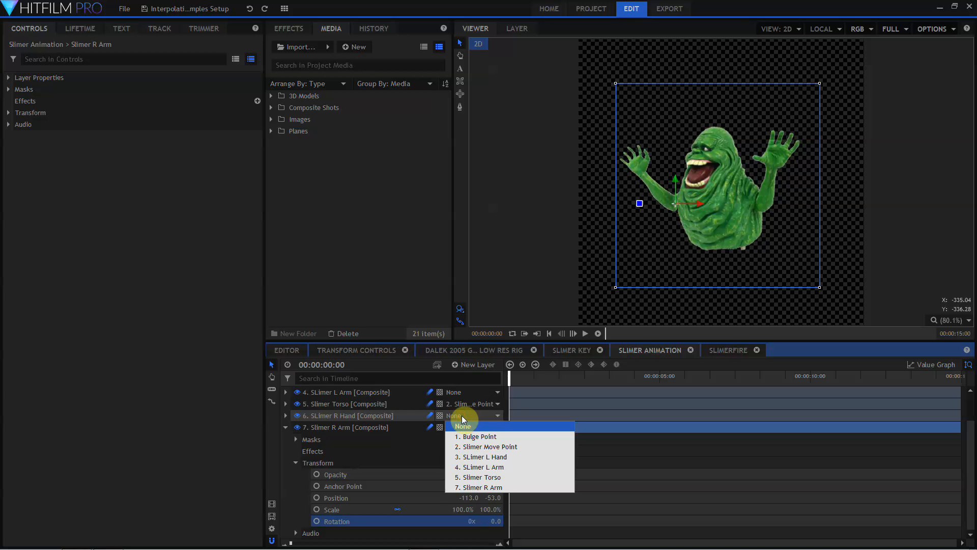
{"action": "left_click", "coordinate": [484, 487]}
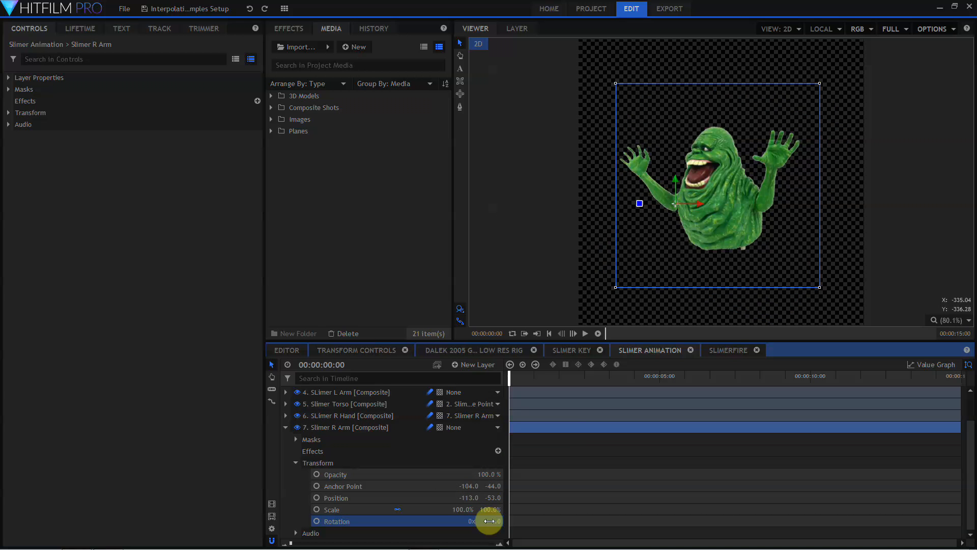
{"action": "left_click_drag", "start_coordinate": [489, 521], "coordinate": [468, 509]}
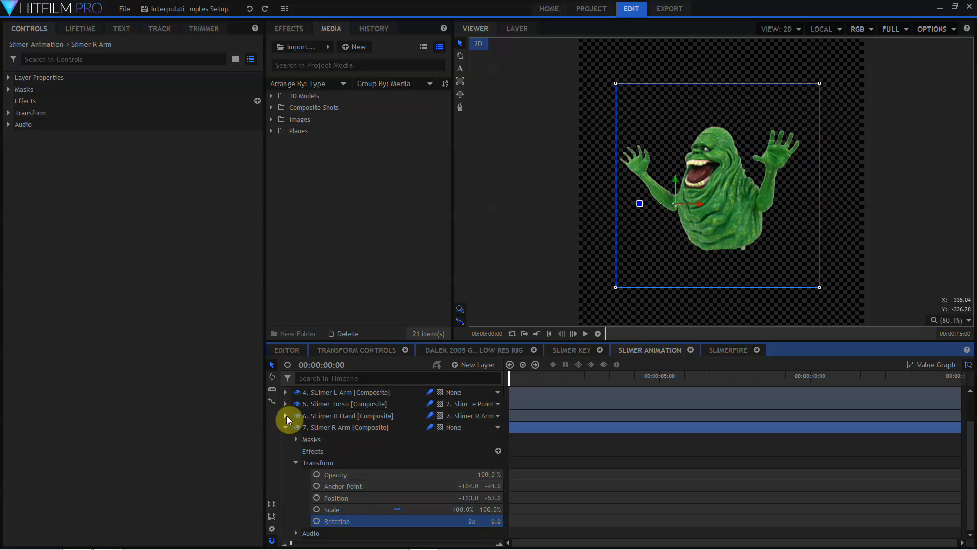
- Hide the Slimer Torso layer and set the SLimer R Hand anchor point to -189, 41 at the wrist
{"action": "left_click", "coordinate": [286, 415]}
{"action": "left_click", "coordinate": [296, 455]}
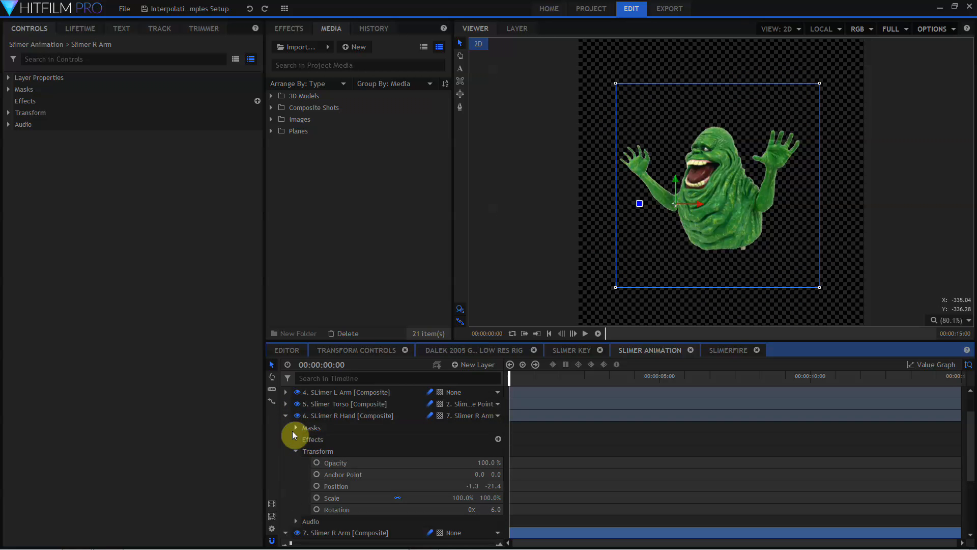
{"action": "left_click", "coordinate": [297, 404]}
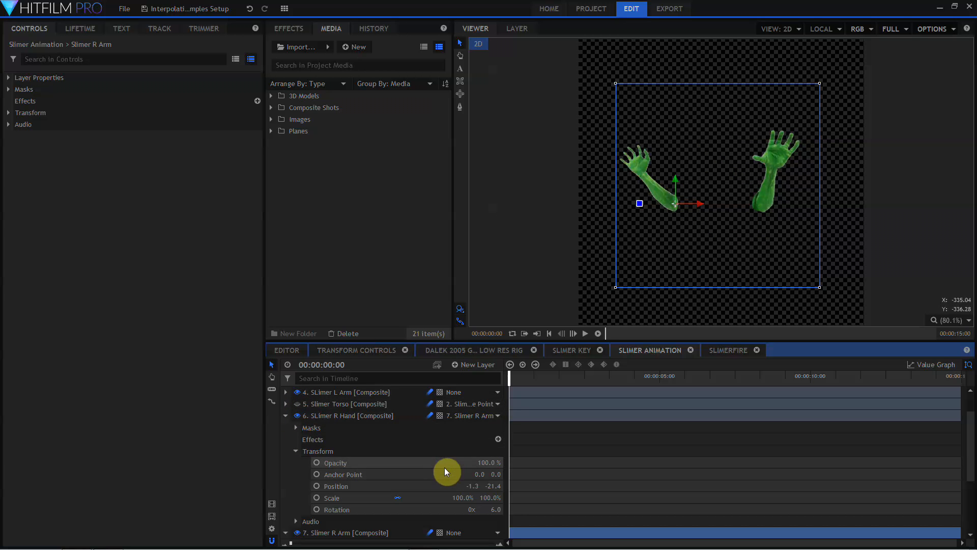
{"action": "left_click_drag", "start_coordinate": [481, 473], "coordinate": [517, 475]}
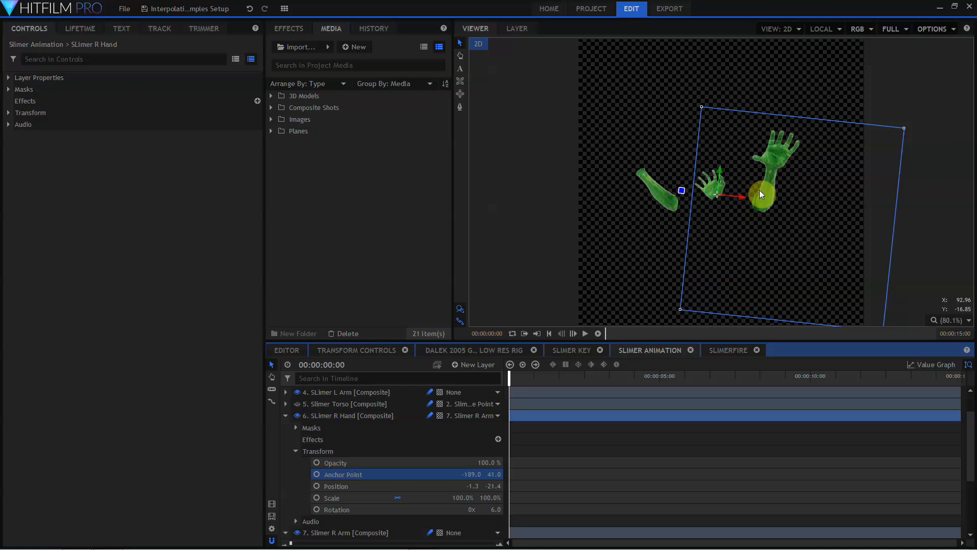
- Move the SLimer R Hand back onto the arm at position -170.2, 24.6 and show the Slimer Torso layer again
{"action": "left_click_drag", "start_coordinate": [759, 190], "coordinate": [673, 197]}
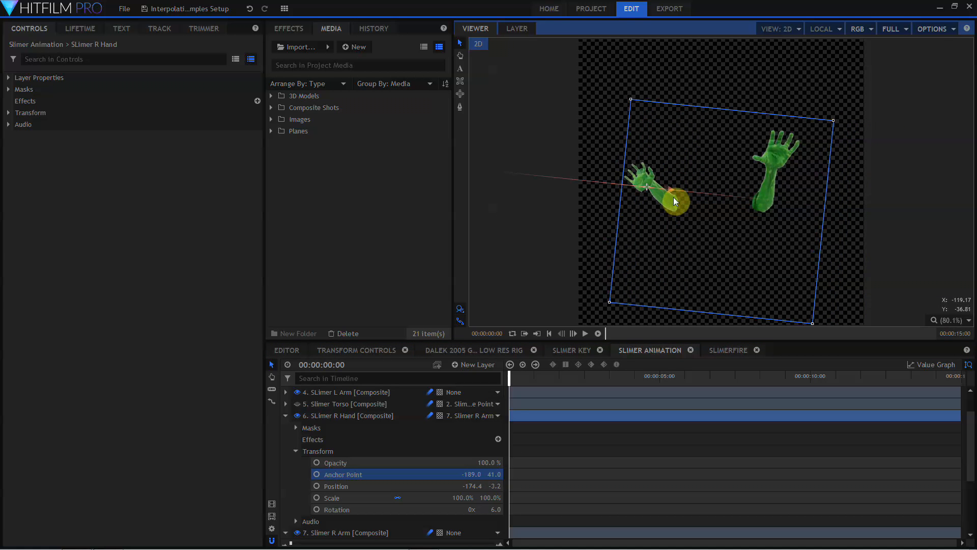
{"action": "left_click_drag", "start_coordinate": [647, 161], "coordinate": [650, 149]}
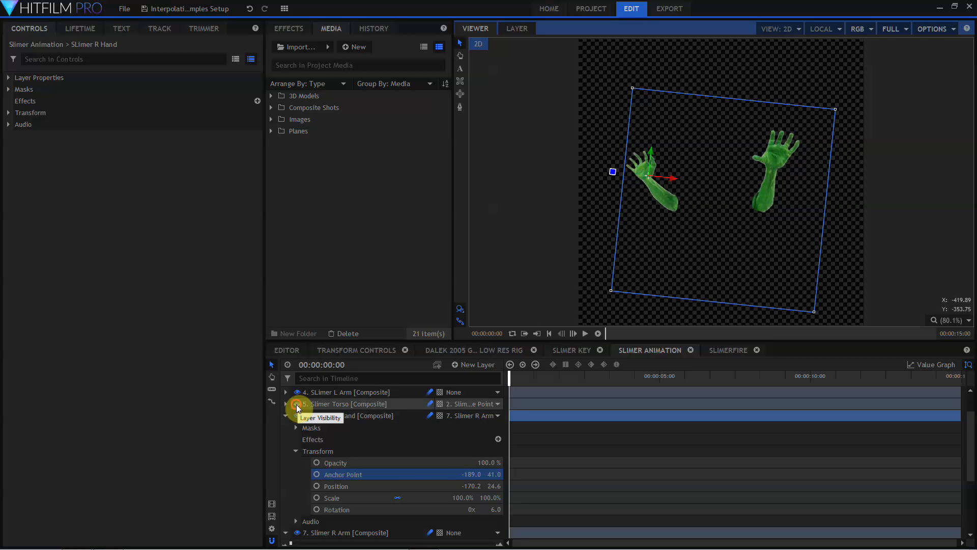
{"action": "left_click", "coordinate": [296, 405]}
- Set the Slimer R Arm rotation to 4 and the SLimer R Hand rotation to 1, and collapse both layers
{"action": "scroll", "coordinate": [494, 499], "scroll_direction": "down", "scroll_amount": 2}
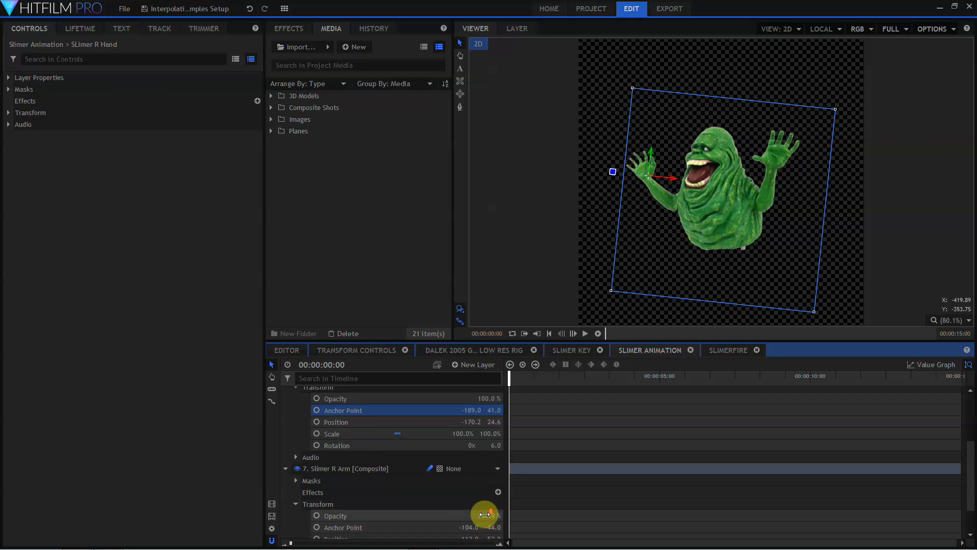
{"action": "scroll", "coordinate": [485, 514], "scroll_direction": "down", "scroll_amount": 2}
{"action": "mouse_move", "coordinate": [489, 519]}
{"action": "left_mouse_down"}
{"action": "mouse_move", "coordinate": [466, 519]}
{"action": "mouse_move", "coordinate": [490, 517]}
{"action": "left_mouse_up"}
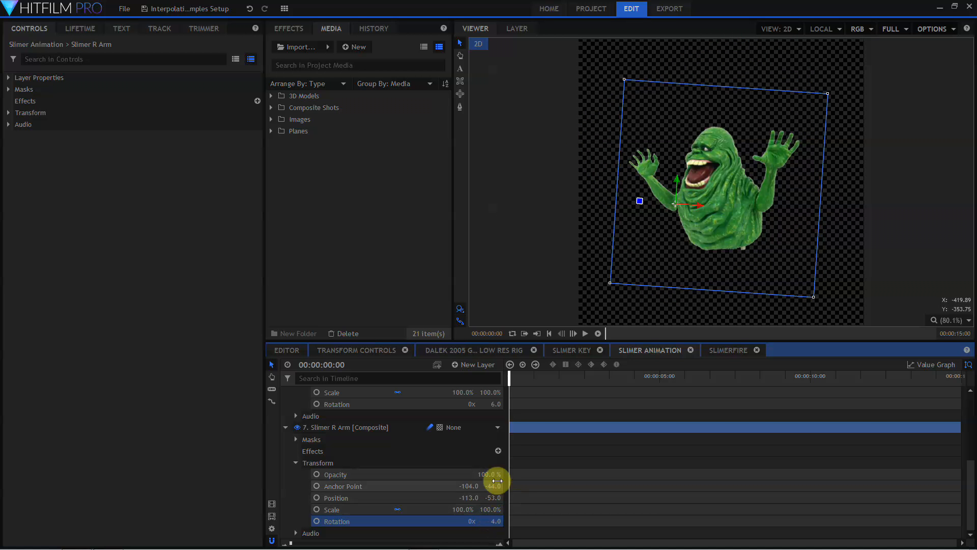
{"action": "mouse_move", "coordinate": [497, 404]}
{"action": "left_mouse_down"}
{"action": "mouse_move", "coordinate": [479, 404]}
{"action": "mouse_move", "coordinate": [492, 403]}
{"action": "left_mouse_up"}
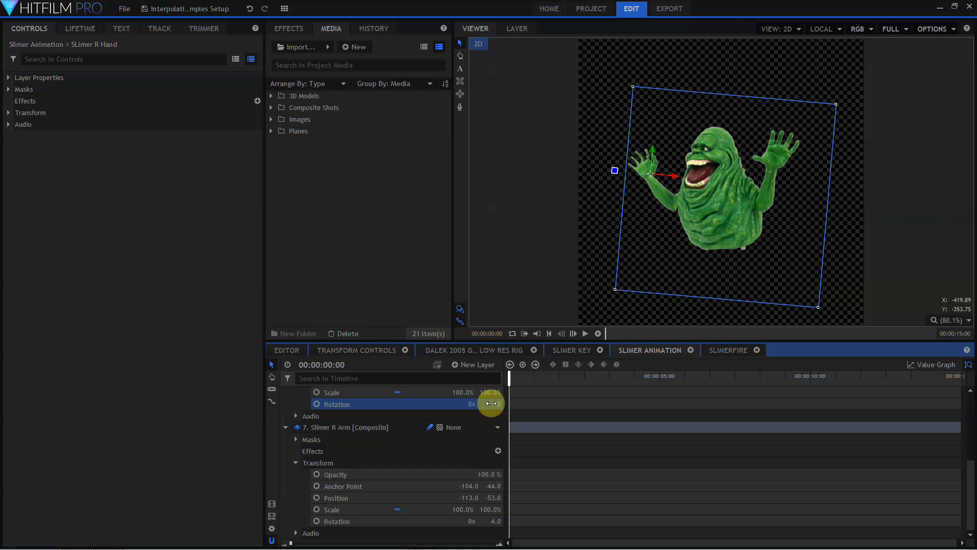
{"action": "left_click", "coordinate": [285, 426]}
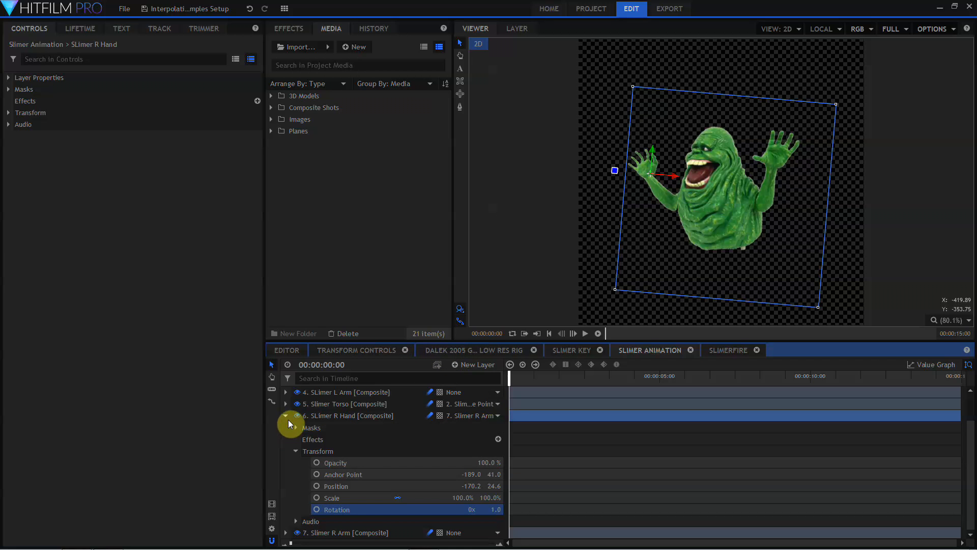
{"action": "left_click", "coordinate": [288, 420]}
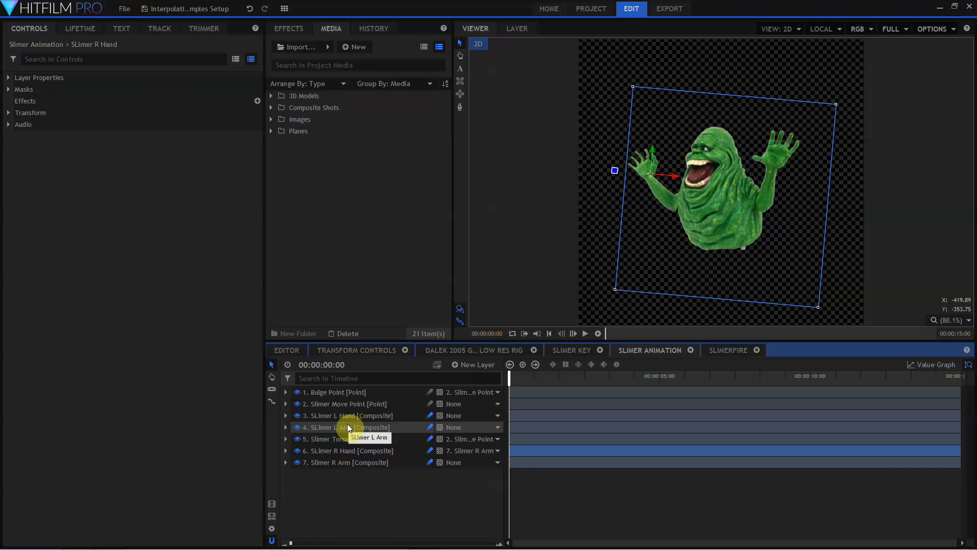
- Create a new point layer and name it L Arm point
{"action": "key", "text": "ctrl+alt+p"}
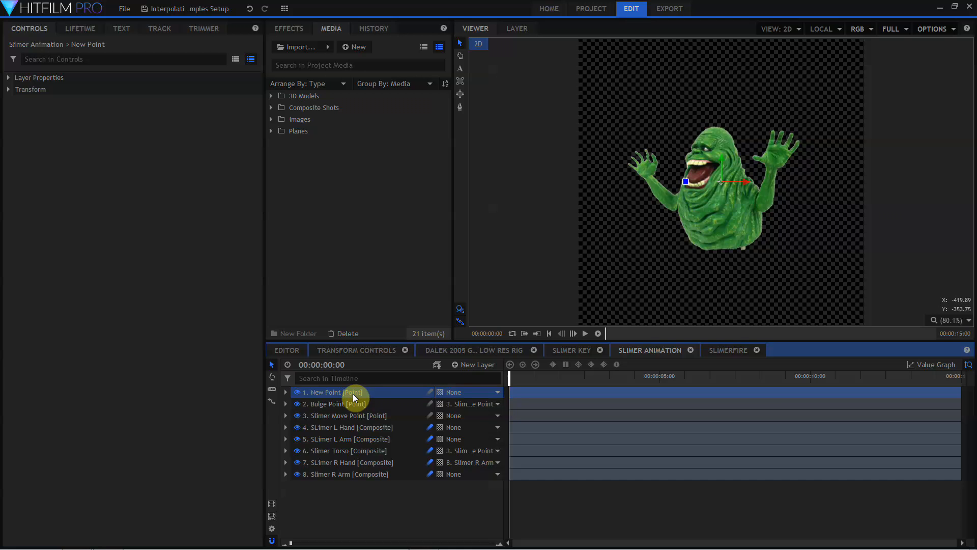
{"action": "double_click", "coordinate": [355, 397]}
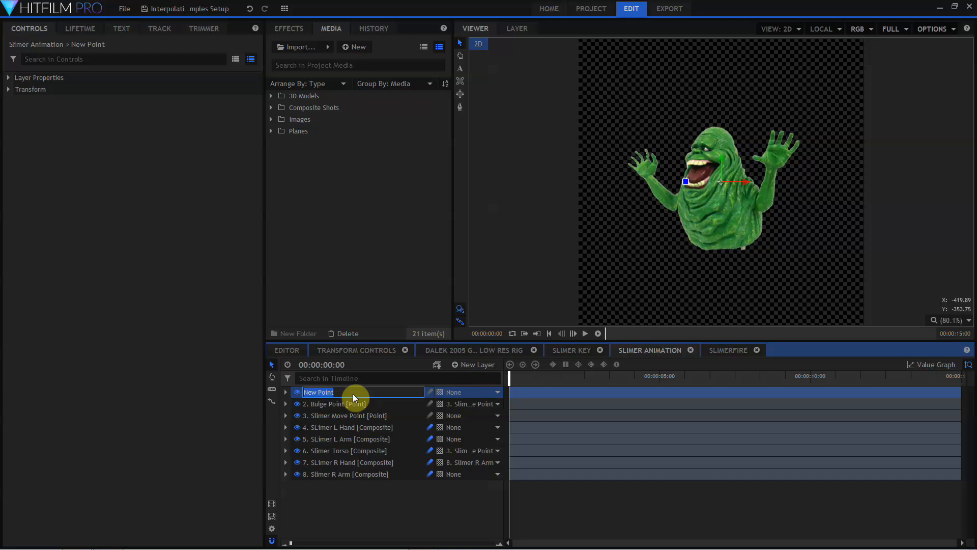
{"action": "type", "text": "L Arm point"}
{"action": "key", "text": "Return"}
- Duplicate the L Arm point layer and rename the copy L Hand Point
{"action": "key", "text": "ctrl+d"}
{"action": "key", "text": "F2"}
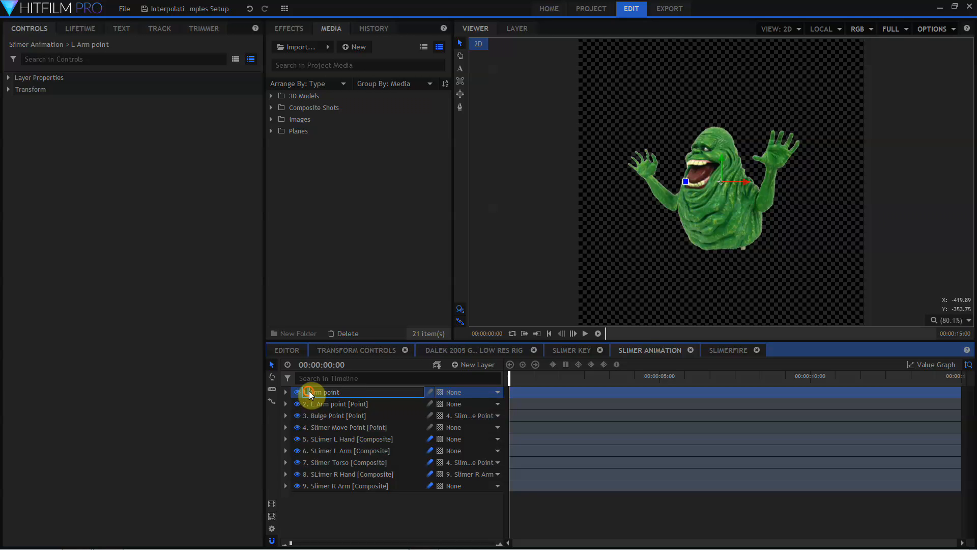
{"action": "left_click_drag", "start_coordinate": [309, 391], "coordinate": [355, 393]}
{"action": "type", "text": "Hand Point"}
{"action": "key", "text": "Return"}
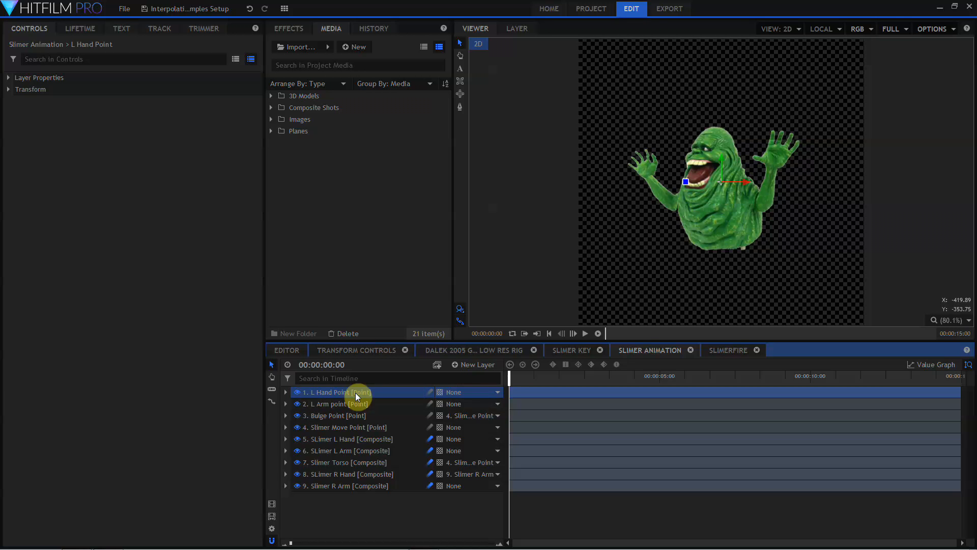
- Place L Arm point at the elbow end of Slimer's raised left arm and L Hand Point at its wrist
{"action": "left_click", "coordinate": [339, 403]}
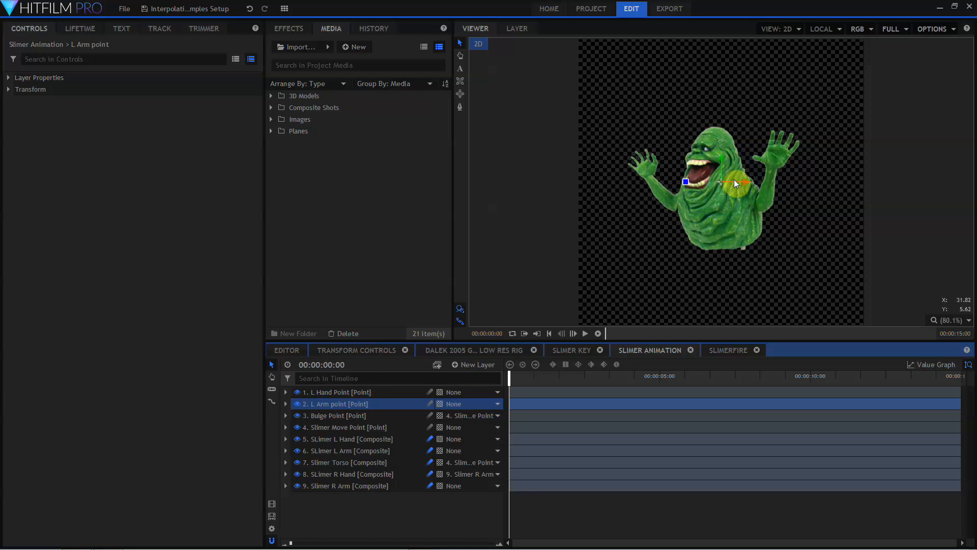
{"action": "left_click_drag", "start_coordinate": [744, 182], "coordinate": [765, 161]}
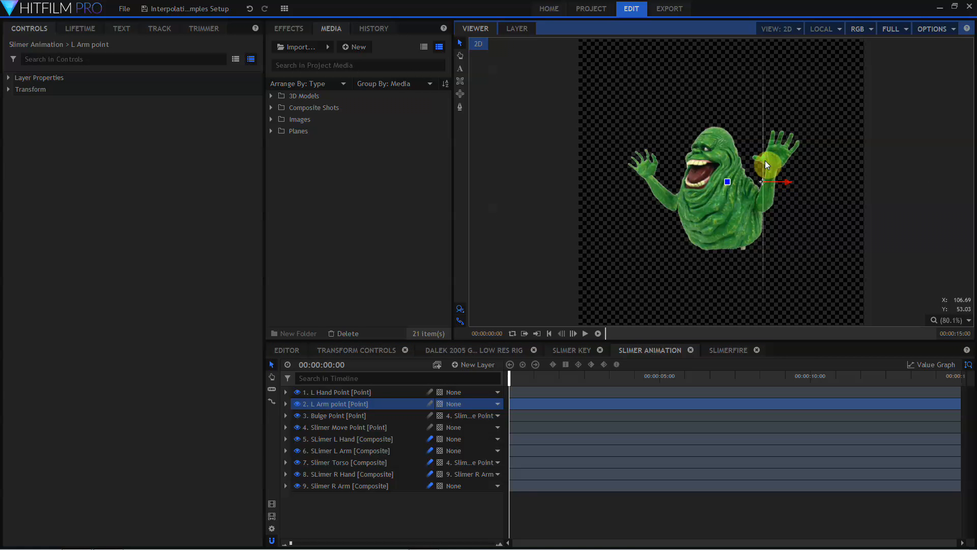
{"action": "left_click", "coordinate": [344, 393]}
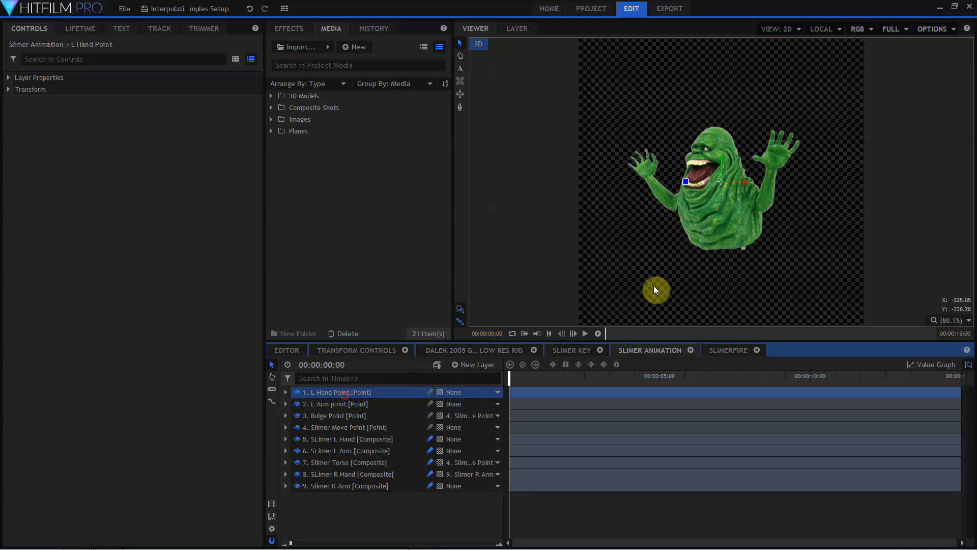
{"action": "mouse_move", "coordinate": [747, 183]}
{"action": "left_mouse_down"}
{"action": "mouse_move", "coordinate": [793, 175]}
{"action": "mouse_move", "coordinate": [767, 159]}
{"action": "mouse_move", "coordinate": [768, 152]}
{"action": "mouse_move", "coordinate": [794, 157]}
{"action": "mouse_move", "coordinate": [775, 143]}
{"action": "left_mouse_up"}
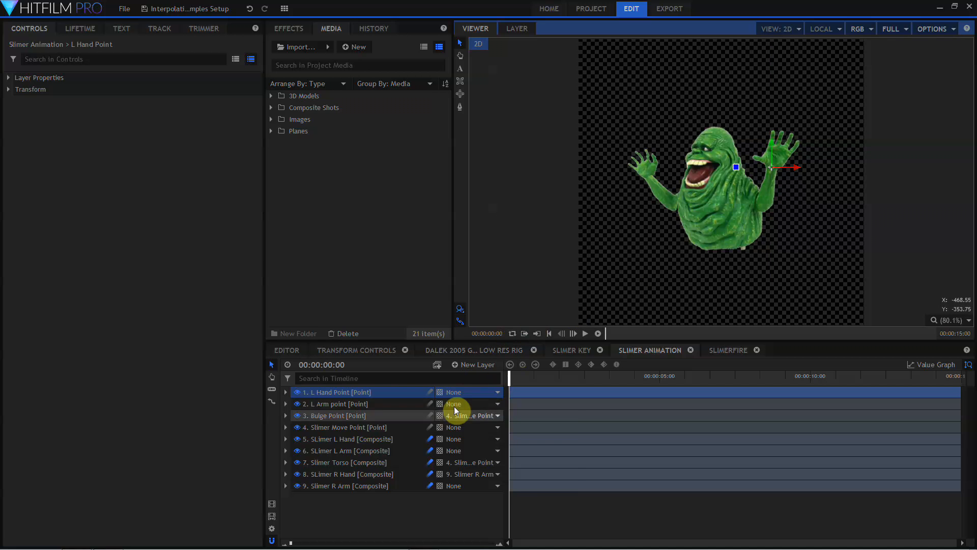
- Parent L Hand Point to L Arm point, and parent L Arm point to Slimer Torso
{"action": "left_click", "coordinate": [460, 393]}
{"action": "left_click", "coordinate": [476, 423]}
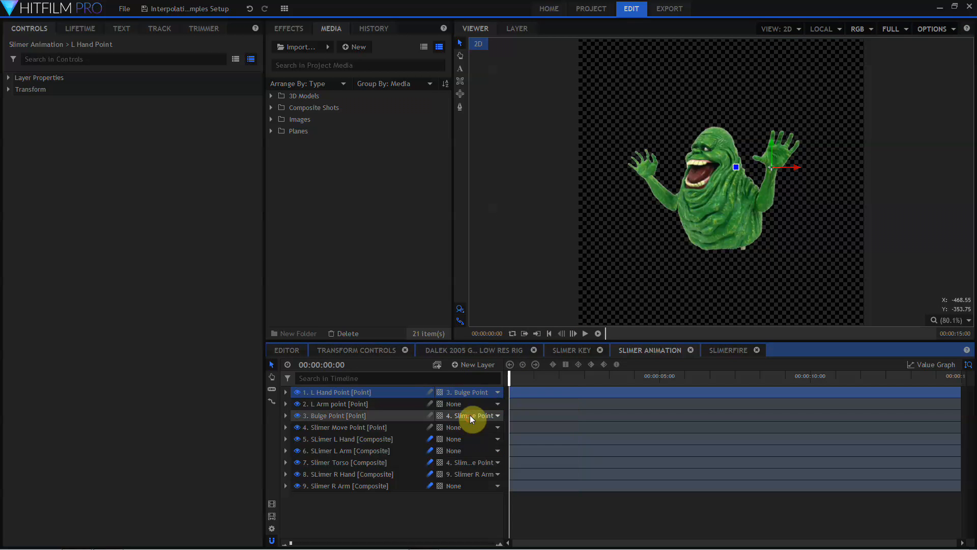
{"action": "left_click", "coordinate": [473, 393]}
{"action": "left_click", "coordinate": [476, 414]}
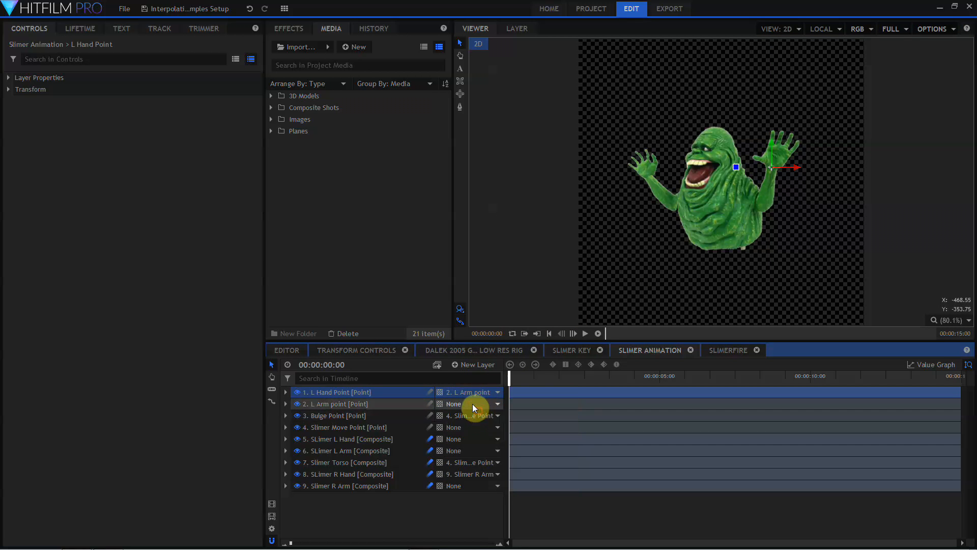
{"action": "left_click", "coordinate": [471, 404]}
{"action": "left_click", "coordinate": [483, 476]}
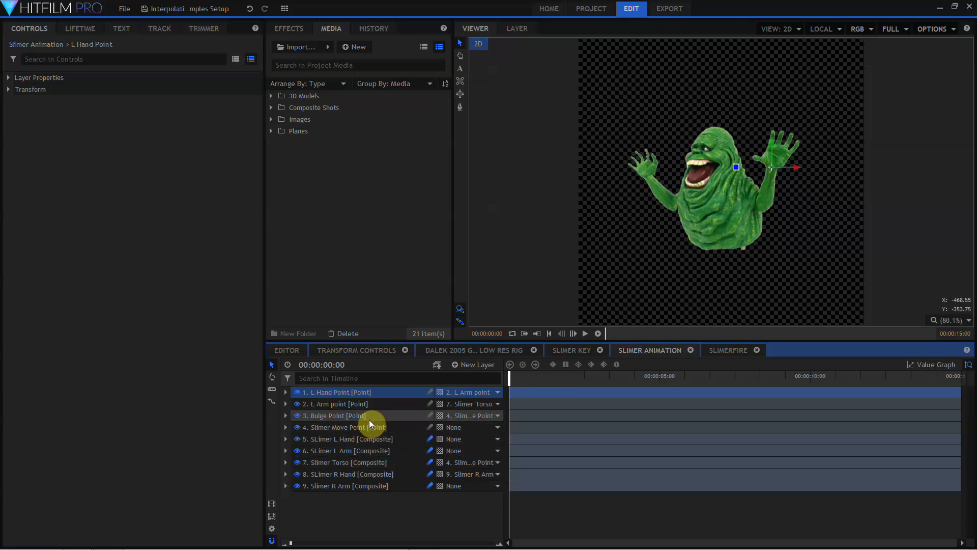
- Try rotating L Arm point in the viewer and restore its original rotation
{"action": "left_click", "coordinate": [362, 404]}
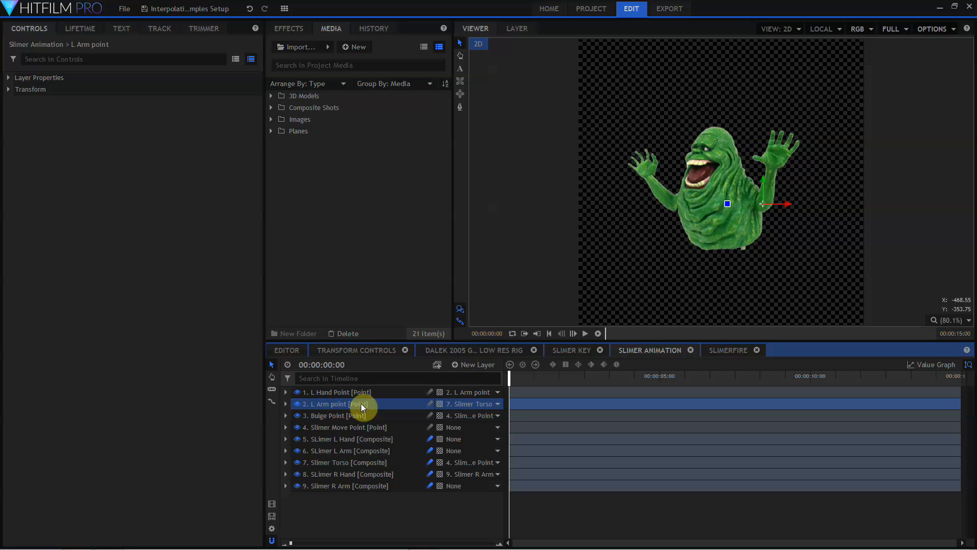
{"action": "left_click_drag", "start_coordinate": [727, 204], "coordinate": [731, 218]}
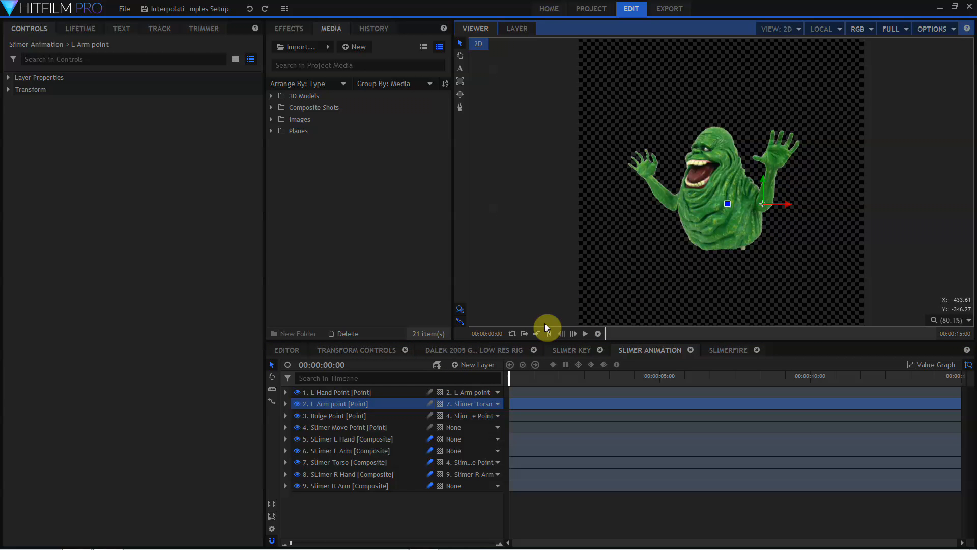
- Parent the SLimer L Hand layer to L Hand Point and the SLimer L Arm layer to L Arm point
{"action": "left_click", "coordinate": [356, 439]}
{"action": "left_click", "coordinate": [466, 439]}
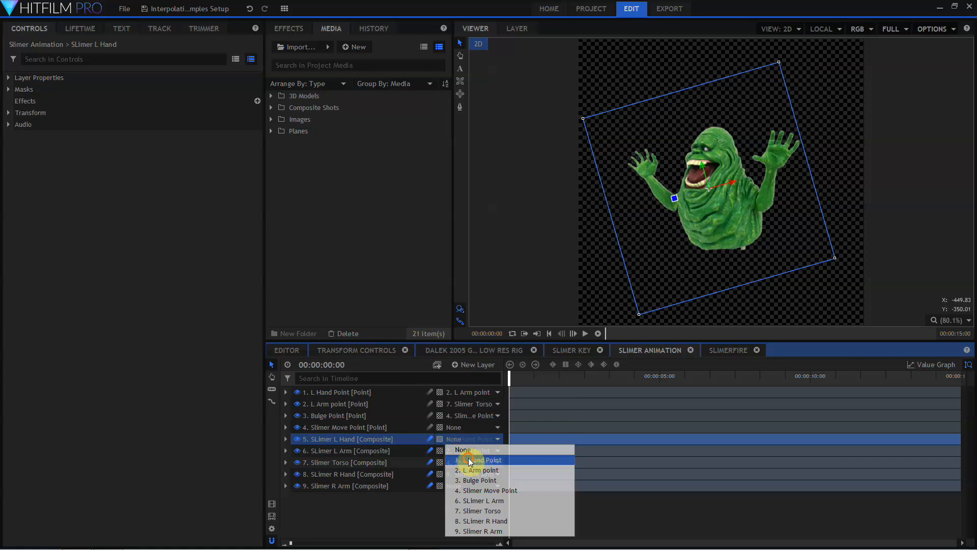
{"action": "left_click", "coordinate": [469, 461]}
- Rotate L Arm point clockwise and then L Hand Point to test the left arm rig
{"action": "left_click", "coordinate": [326, 405]}
{"action": "mouse_move", "coordinate": [728, 209]}
{"action": "left_mouse_down"}
{"action": "mouse_move", "coordinate": [729, 218]}
{"action": "mouse_move", "coordinate": [728, 189]}
{"action": "mouse_move", "coordinate": [729, 199]}
{"action": "left_mouse_up"}
{"action": "left_click", "coordinate": [387, 392]}
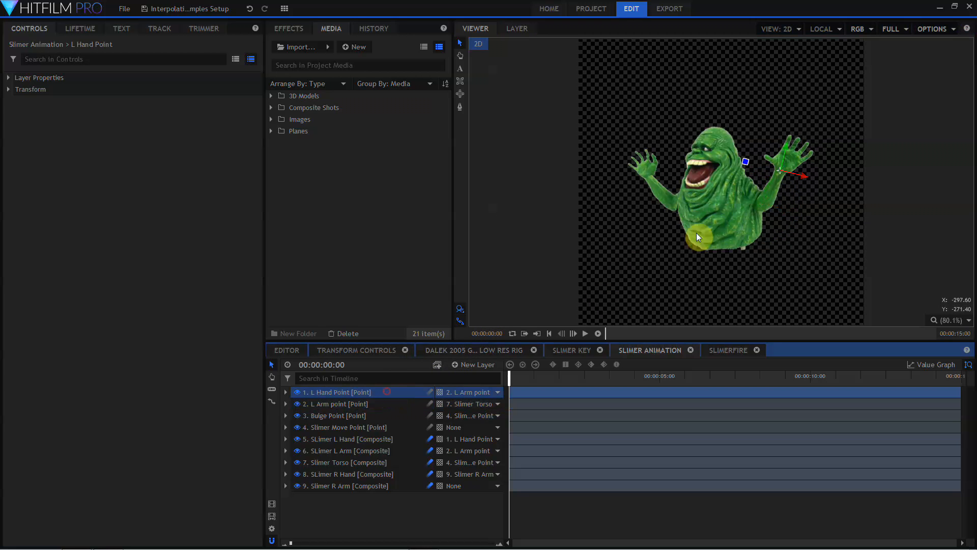
{"action": "mouse_move", "coordinate": [747, 161]}
{"action": "left_mouse_down"}
{"action": "mouse_move", "coordinate": [751, 178]}
{"action": "mouse_move", "coordinate": [751, 164]}
{"action": "left_mouse_up"}
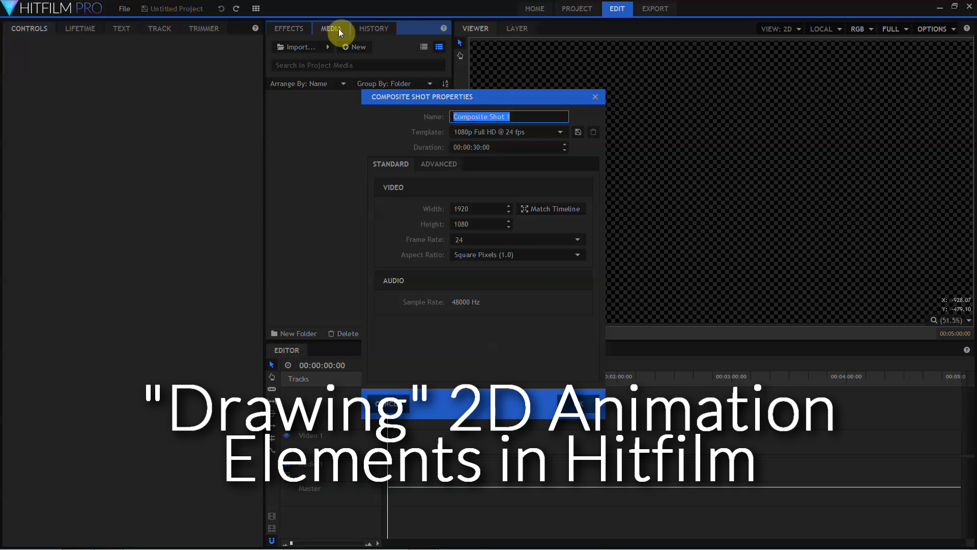
- Create a composite shot with a width and height of 1200 pixels in the new project
{"action": "left_click_drag", "start_coordinate": [480, 208], "coordinate": [411, 215]}
{"action": "type", "text": "1200"}
{"action": "key", "text": "Tab"}
{"action": "type", "text": "1200"}
{"action": "key", "text": "Return"}
- Add a black 1200 x 1200 plane layer named Black Plane
{"action": "left_click", "coordinate": [462, 365]}
{"action": "left_click", "coordinate": [471, 378]}
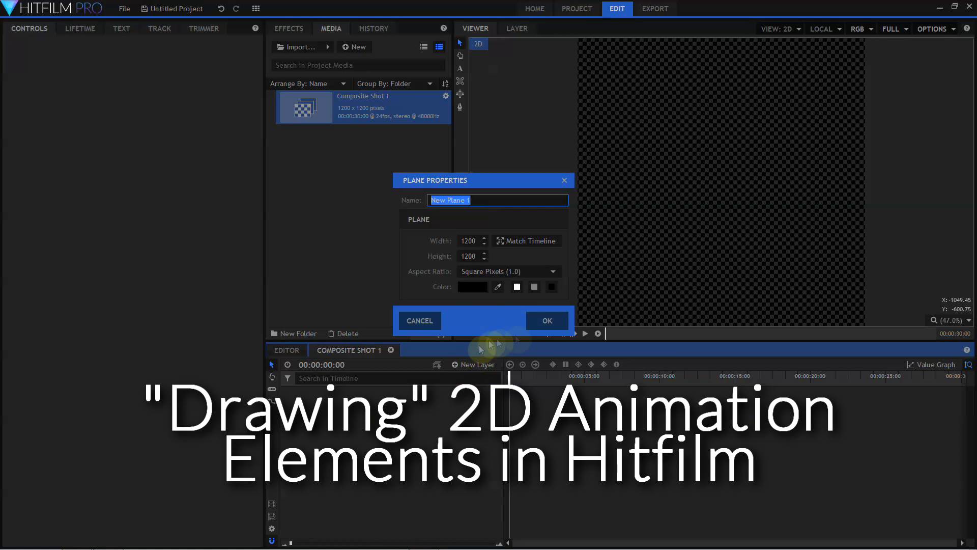
{"action": "type", "text": "Black Plane"}
{"action": "left_click", "coordinate": [531, 321]}
- Duplicate the Black Plane layer and rename the copy Yellow Plane
{"action": "key", "text": "ctrl+d"}
{"action": "left_click", "coordinate": [356, 394]}
{"action": "type", "text": "Yellow Plane"}
{"action": "key", "text": "Return"}
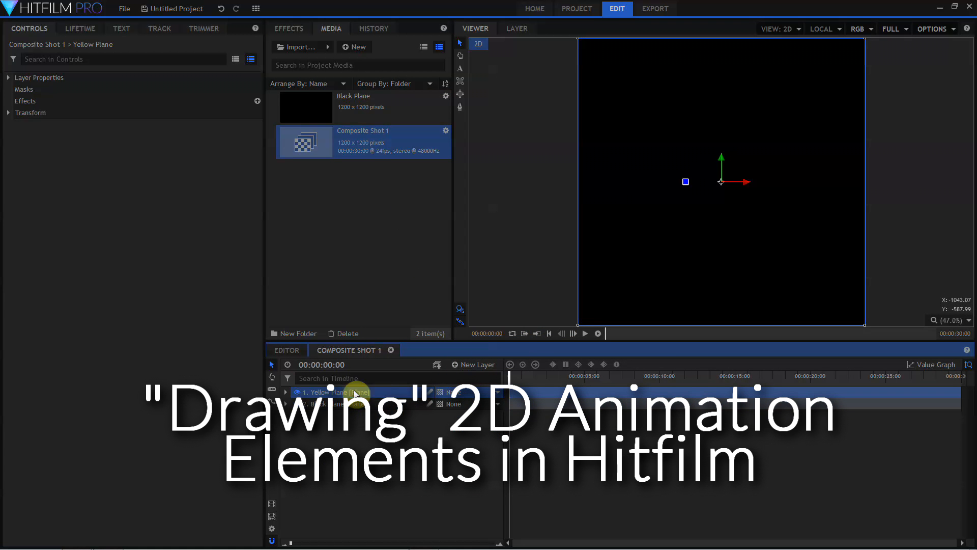
- Find the Tint effect and apply it to the Yellow Plane layer
{"action": "left_click", "coordinate": [290, 29]}
{"action": "left_click", "coordinate": [320, 47]}
{"action": "type", "text": "tint"}
{"action": "left_click_drag", "start_coordinate": [319, 90], "coordinate": [339, 393]}
- Map both white and black to yellow in the Tint effect and set Amount to Tint to 100%
{"action": "left_click", "coordinate": [18, 113]}
{"action": "left_click", "coordinate": [257, 160]}
{"action": "left_click", "coordinate": [469, 231]}
{"action": "left_click", "coordinate": [555, 365]}
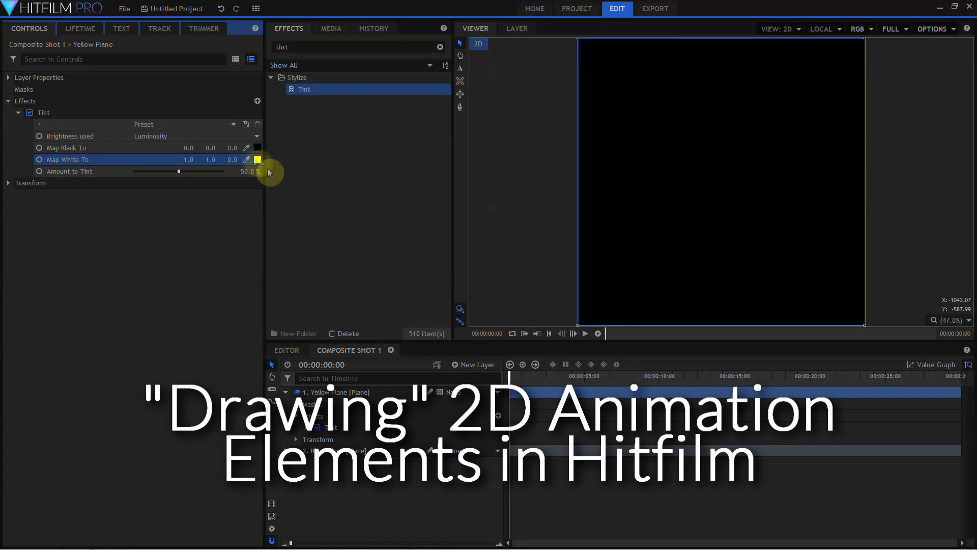
{"action": "left_click", "coordinate": [246, 148]}
{"action": "left_click", "coordinate": [258, 160]}
{"action": "left_click_drag", "start_coordinate": [179, 172], "coordinate": [225, 171]}
- Add a grade layer above the planes and apply the Grid effect to it
{"action": "left_click", "coordinate": [458, 365]}
{"action": "left_click", "coordinate": [472, 406]}
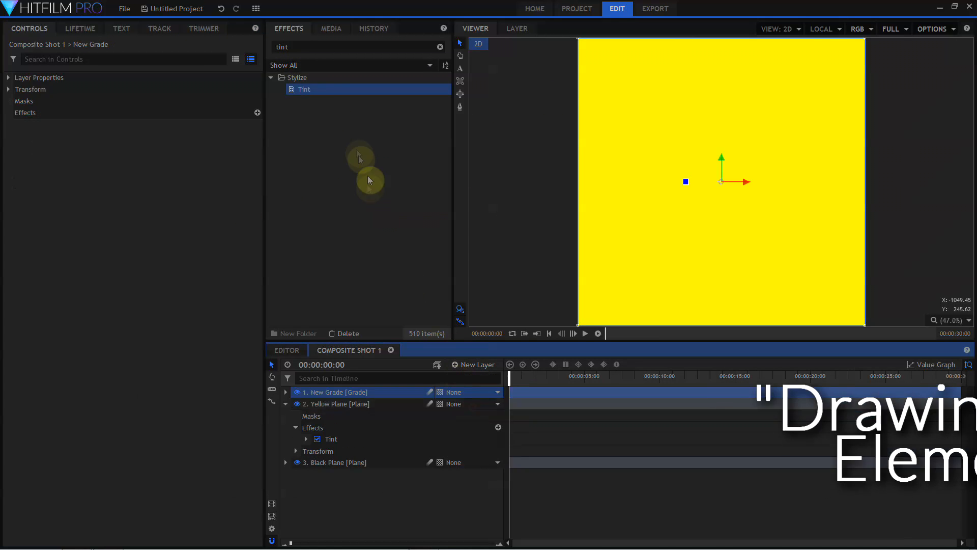
{"action": "left_click_drag", "start_coordinate": [306, 46], "coordinate": [217, 45]}
{"action": "type", "text": "grid"}
{"action": "left_click_drag", "start_coordinate": [310, 90], "coordinate": [335, 392]}
- Set the Grid effect's Point 1 position to 0, 0 and its Point 2 position to 100, 100
{"action": "left_click", "coordinate": [18, 125]}
{"action": "left_click", "coordinate": [29, 149]}
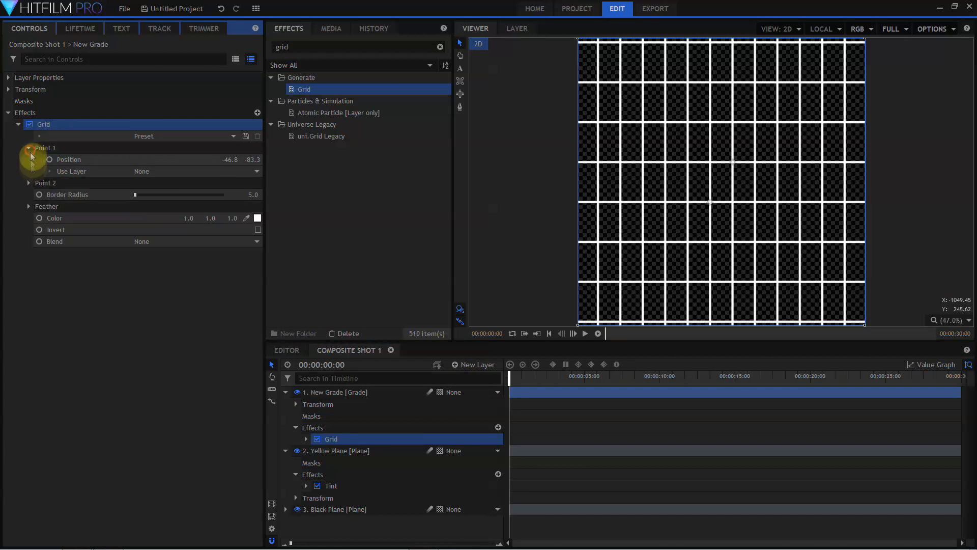
{"action": "left_click", "coordinate": [29, 184]}
{"action": "left_click", "coordinate": [230, 159]}
{"action": "type", "text": "0"}
{"action": "key", "text": "Tab"}
{"action": "type", "text": "0"}
{"action": "key", "text": "Tab"}
{"action": "type", "text": "100"}
{"action": "key", "text": "Tab"}
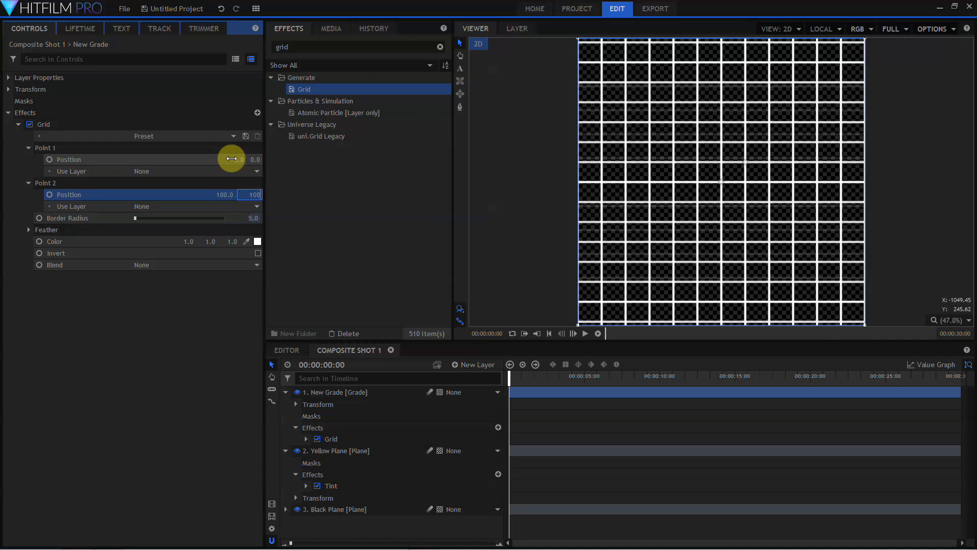
- Set the grade layer's blend mode to Add
{"action": "left_click", "coordinate": [39, 77]}
{"action": "left_click", "coordinate": [140, 112]}
{"action": "left_click", "coordinate": [147, 142]}
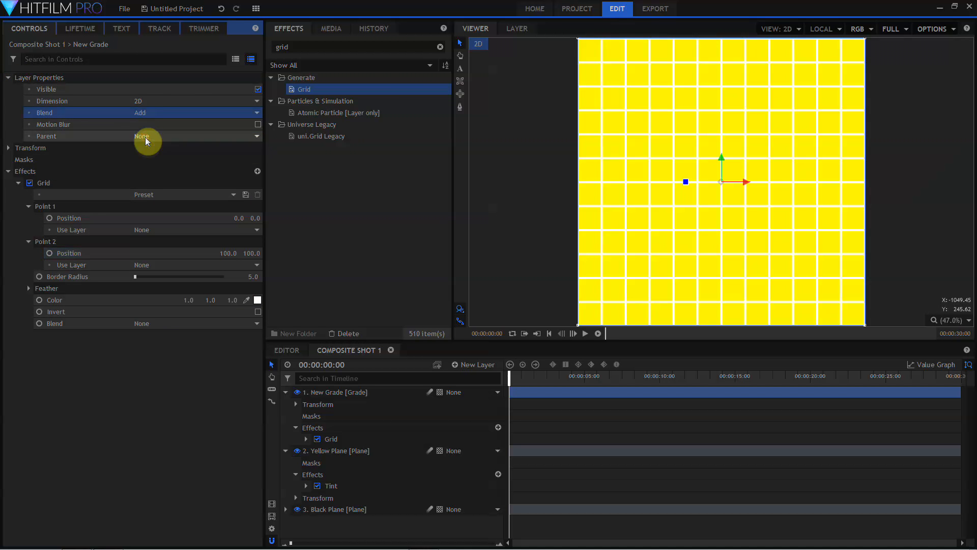
- Draw a circular mask on the Yellow Plane, about ten grid squares across and one square in from each edge
{"action": "left_click", "coordinate": [460, 93]}
{"action": "mouse_move", "coordinate": [603, 64]}
{"action": "left_mouse_down"}
{"action": "mouse_move", "coordinate": [713, 159]}
{"action": "mouse_move", "coordinate": [875, 335]}
{"action": "mouse_move", "coordinate": [854, 335]}
{"action": "left_mouse_up"}
{"action": "key", "text": "ctrl+z"}
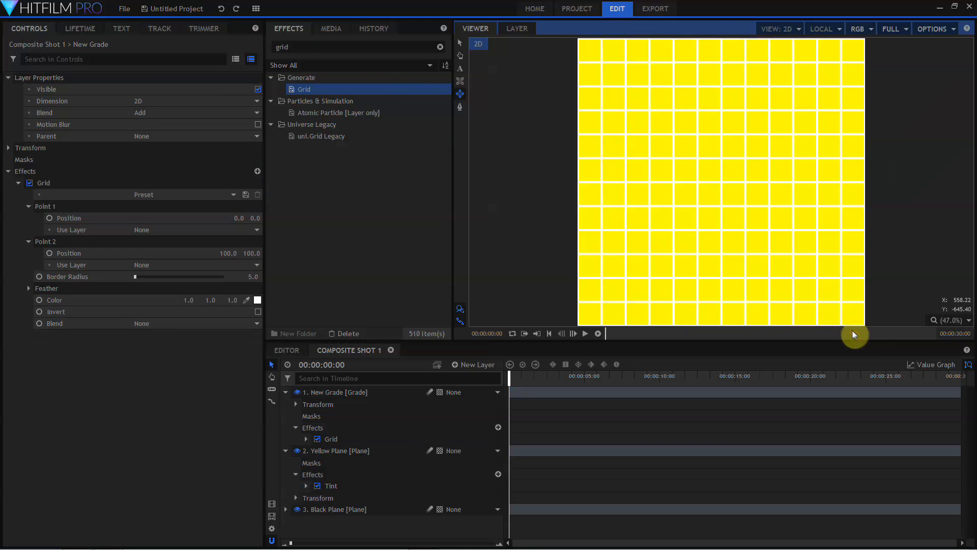
{"action": "left_click", "coordinate": [356, 450]}
{"action": "left_click_drag", "start_coordinate": [602, 64], "coordinate": [841, 301]}
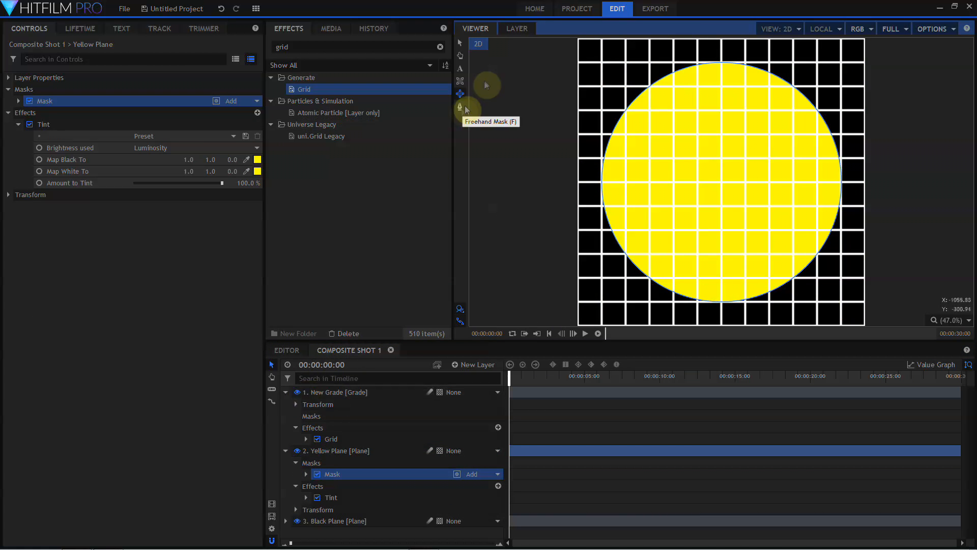
- Cut the second and fourth grid columns out of the yellow circle with one-square-wide rectangular masks set to Subtract
{"action": "left_click", "coordinate": [460, 81]}
{"action": "left_click_drag", "start_coordinate": [625, 85], "coordinate": [649, 296]}
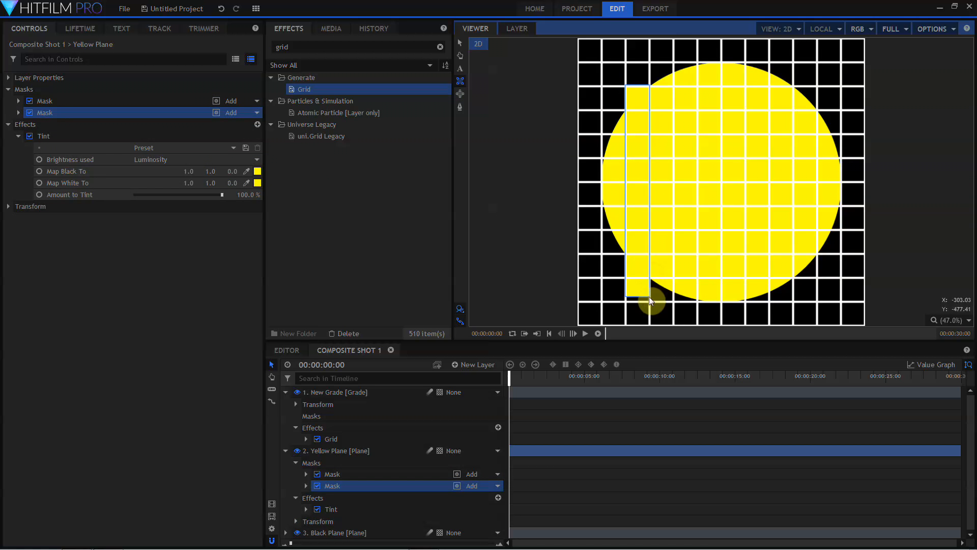
{"action": "left_click", "coordinate": [256, 113]}
{"action": "left_click", "coordinate": [262, 181]}
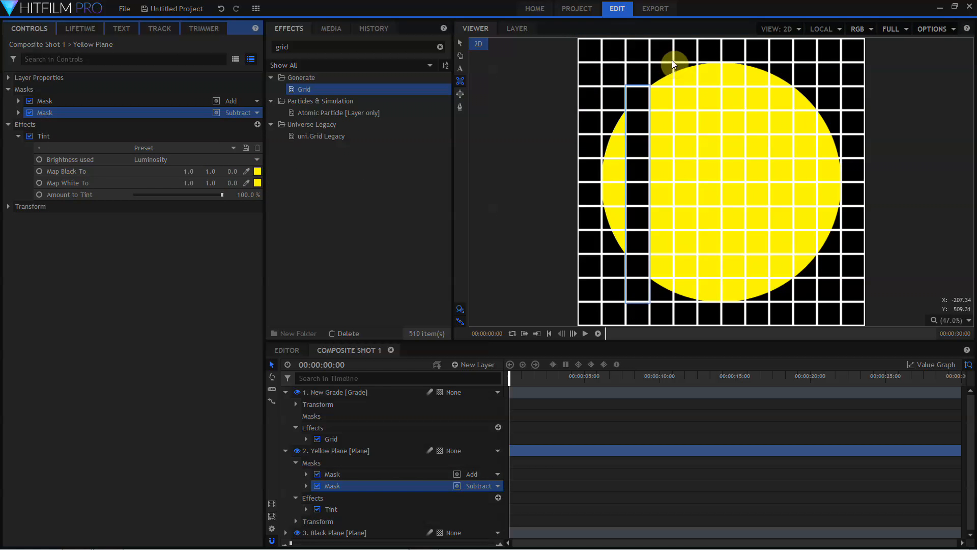
{"action": "mouse_move", "coordinate": [672, 60]}
{"action": "left_mouse_down"}
{"action": "mouse_move", "coordinate": [701, 201]}
{"action": "mouse_move", "coordinate": [697, 302]}
{"action": "left_mouse_up"}
{"action": "left_click", "coordinate": [256, 125]}
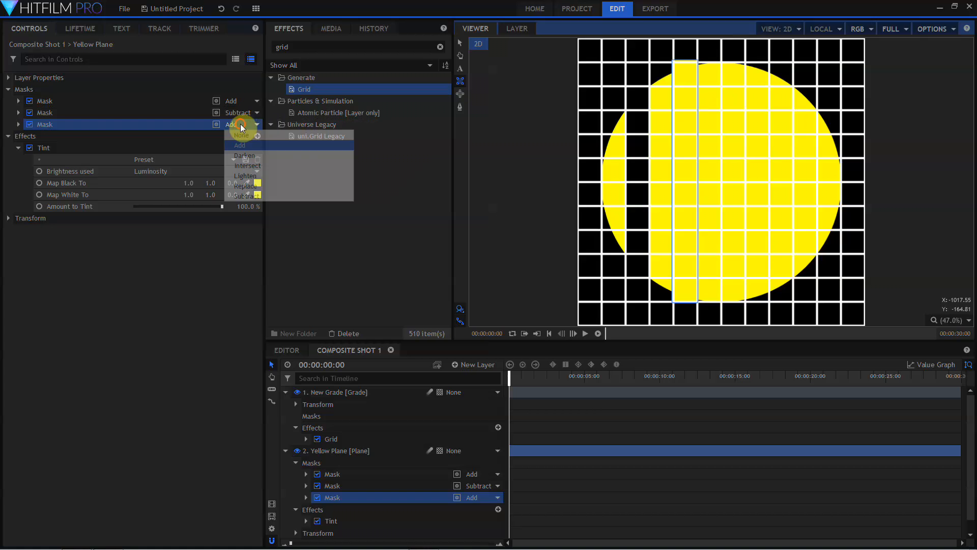
{"action": "left_click", "coordinate": [260, 193]}
- Cut the sixth, eighth and tenth grid columns out of the yellow circle with rectangular masks set to Subtract
{"action": "mouse_move", "coordinate": [722, 60]}
{"action": "left_mouse_down"}
{"action": "mouse_move", "coordinate": [732, 63]}
{"action": "mouse_move", "coordinate": [747, 300]}
{"action": "left_mouse_up"}
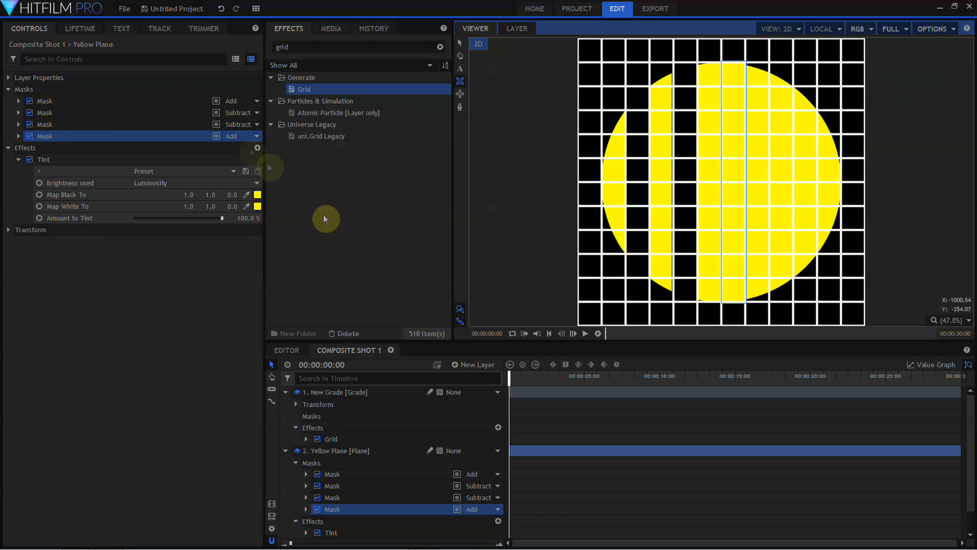
{"action": "left_click", "coordinate": [256, 136]}
{"action": "left_click", "coordinate": [254, 210]}
{"action": "mouse_move", "coordinate": [769, 60]}
{"action": "left_mouse_down"}
{"action": "mouse_move", "coordinate": [793, 219]}
{"action": "mouse_move", "coordinate": [793, 302]}
{"action": "left_mouse_up"}
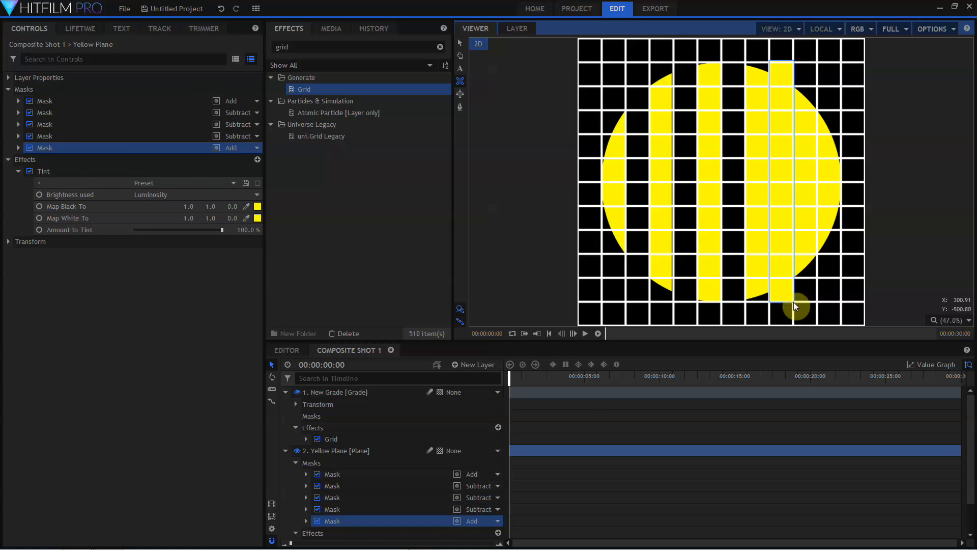
{"action": "left_click", "coordinate": [235, 148]}
{"action": "left_click", "coordinate": [246, 220]}
{"action": "left_click_drag", "start_coordinate": [818, 109], "coordinate": [842, 254]}
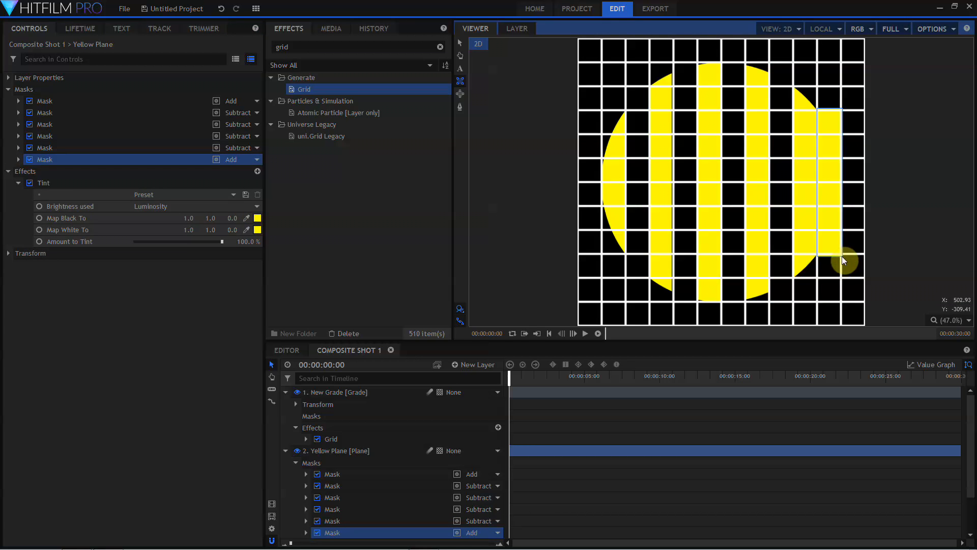
{"action": "left_click", "coordinate": [232, 160]}
{"action": "left_click", "coordinate": [246, 231]}
- Copy the Yellow Plane's circle mask and all five stripe masks onto the Black Plane
{"action": "left_click", "coordinate": [36, 102]}
{"action": "left_click", "coordinate": [48, 161], "text": "shift"}
{"action": "key", "text": "ctrl+c"}
{"action": "left_click", "coordinate": [285, 450]}
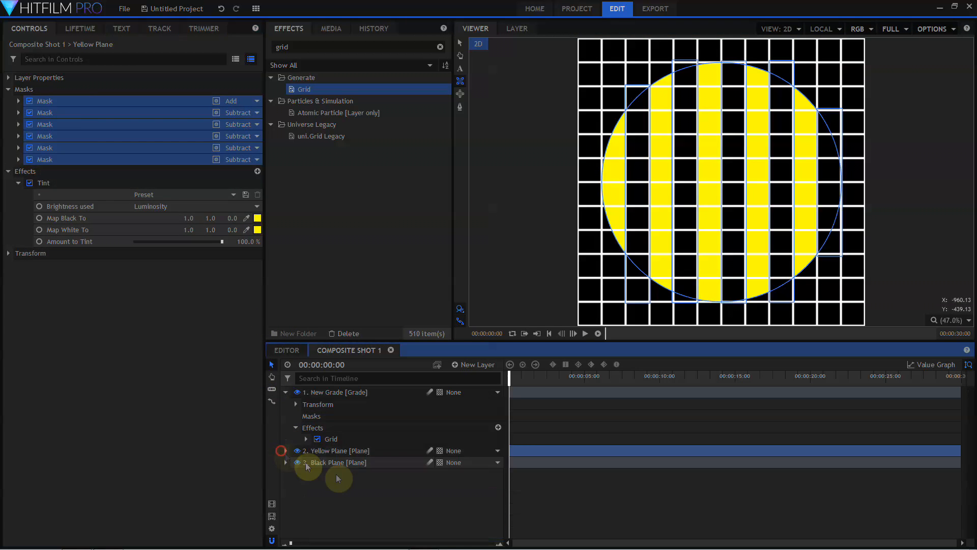
{"action": "left_click", "coordinate": [328, 463]}
{"action": "right_click", "coordinate": [38, 90]}
{"action": "left_click", "coordinate": [56, 97]}
- Try Intersect blending on the Black Plane's five stripe masks, and delete those masks so only the circular one is kept
{"action": "left_click", "coordinate": [188, 112]}
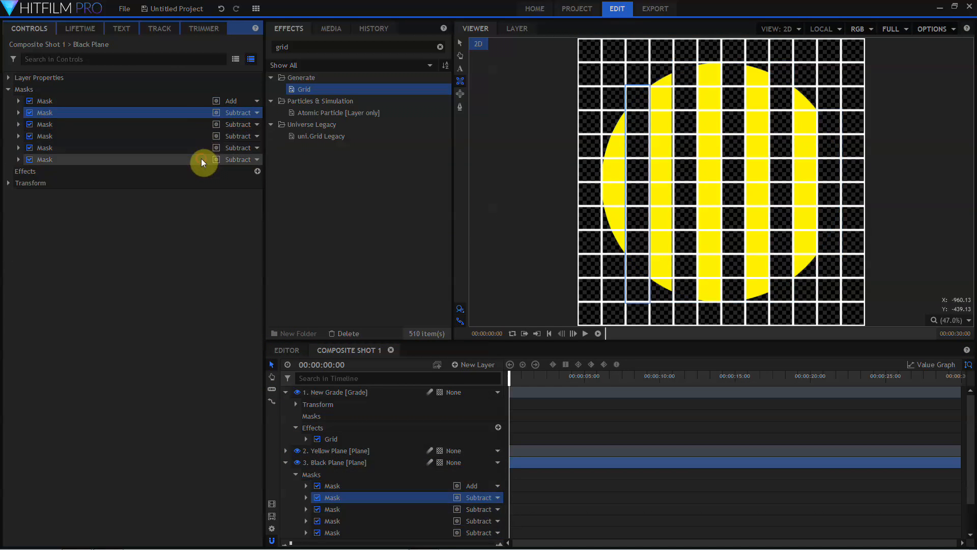
{"action": "left_click", "coordinate": [202, 159], "text": "shift"}
{"action": "left_click", "coordinate": [244, 113]}
{"action": "left_click", "coordinate": [253, 152]}
{"action": "left_click", "coordinate": [285, 392]}
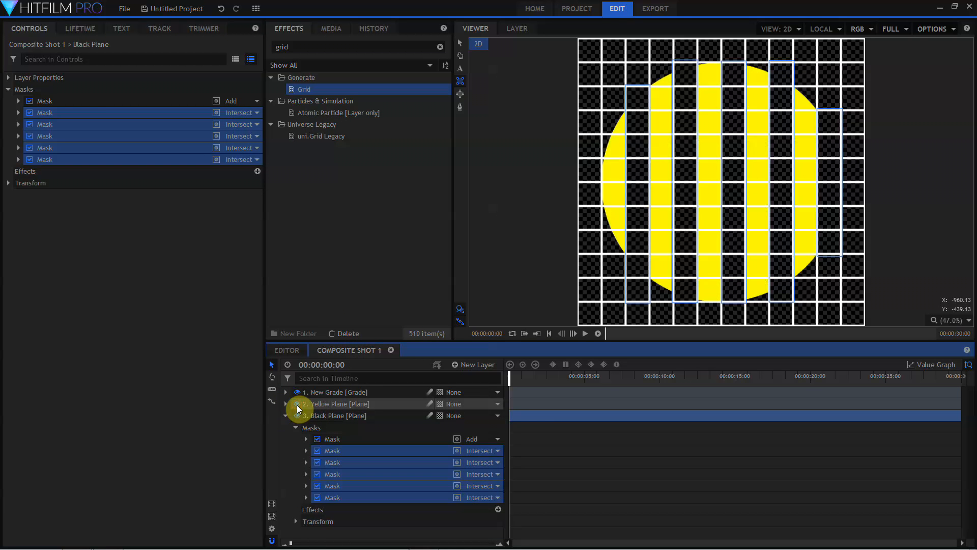
{"action": "key", "text": "Delete"}
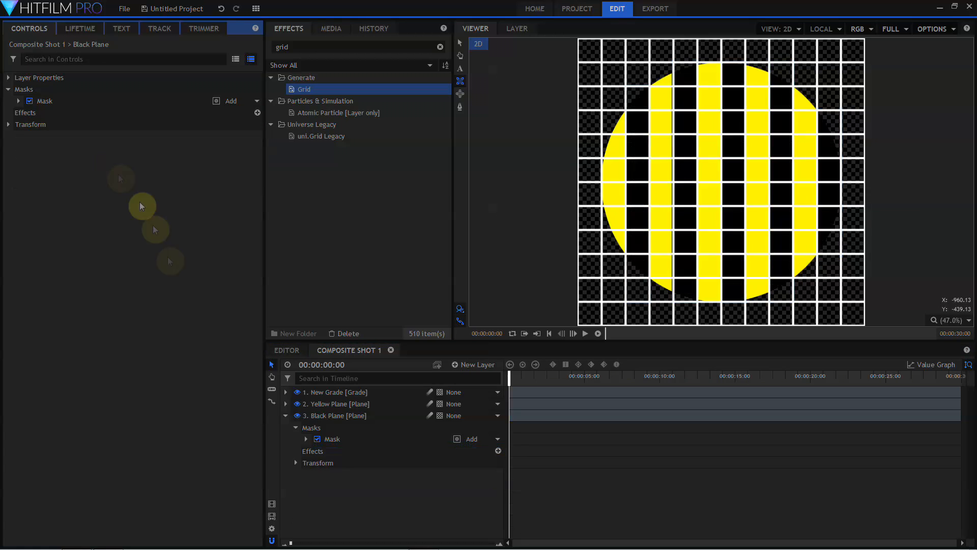
- Hide the grid's grade layer and parent the Yellow Plane to the Black Plane
{"action": "left_click", "coordinate": [286, 415]}
{"action": "left_click", "coordinate": [298, 405]}
{"action": "left_click", "coordinate": [297, 404]}
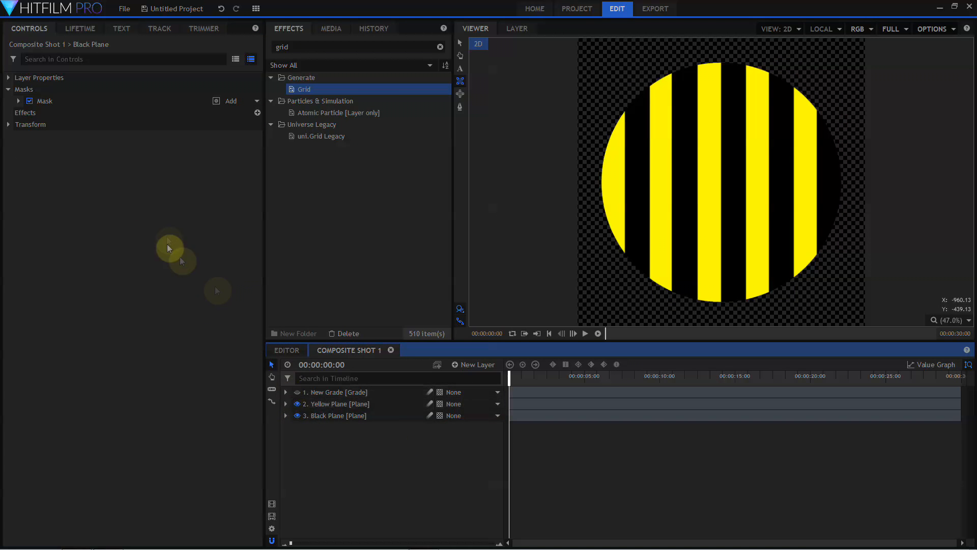
{"action": "left_click", "coordinate": [356, 415]}
{"action": "left_click", "coordinate": [448, 405]}
{"action": "left_click", "coordinate": [466, 434]}
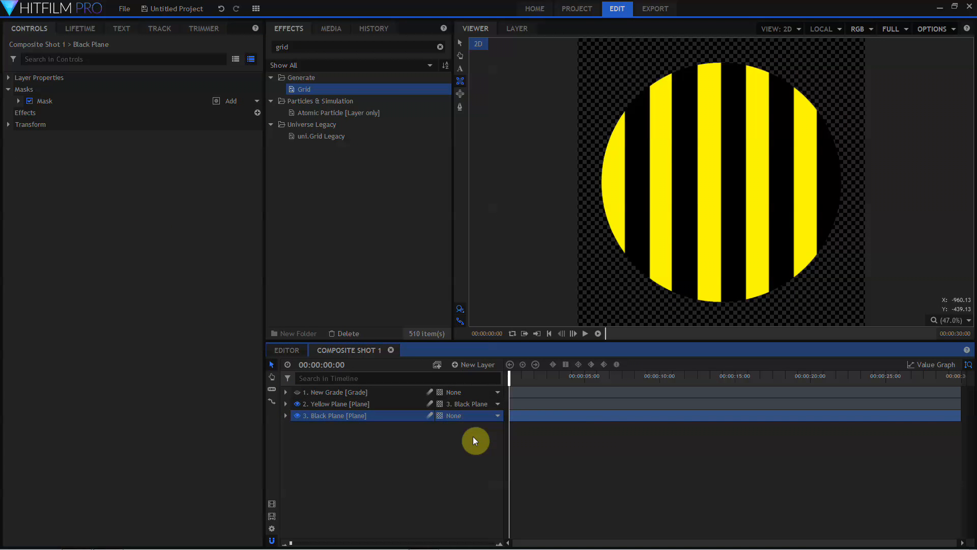
- Place an unmasked duplicate of the Black Plane above the Yellow Plane, with a pink Tint at 50% and opacity at 45%
{"action": "key", "text": "ctrl+d"}
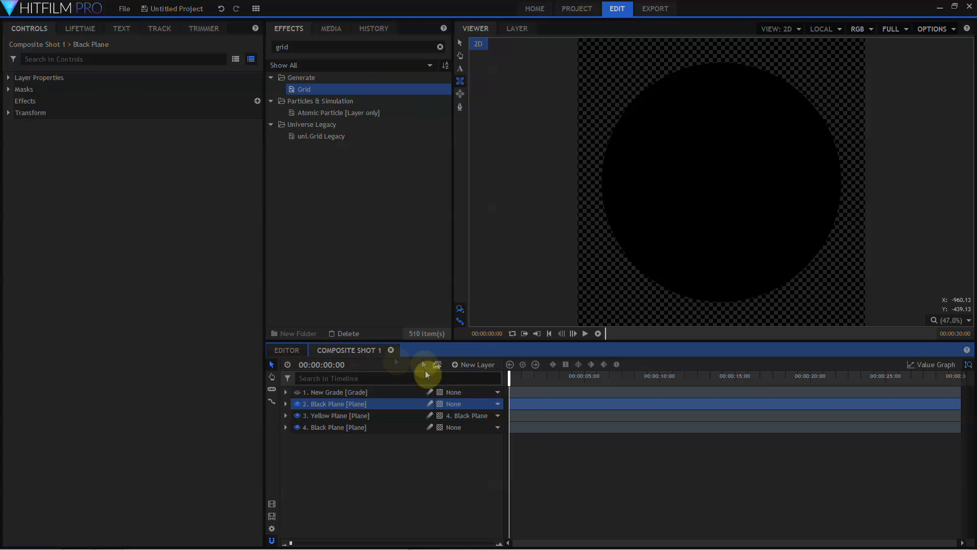
{"action": "left_click", "coordinate": [22, 94]}
{"action": "left_click", "coordinate": [8, 77]}
{"action": "left_click", "coordinate": [8, 183]}
{"action": "left_click_drag", "start_coordinate": [222, 195], "coordinate": [176, 196]}
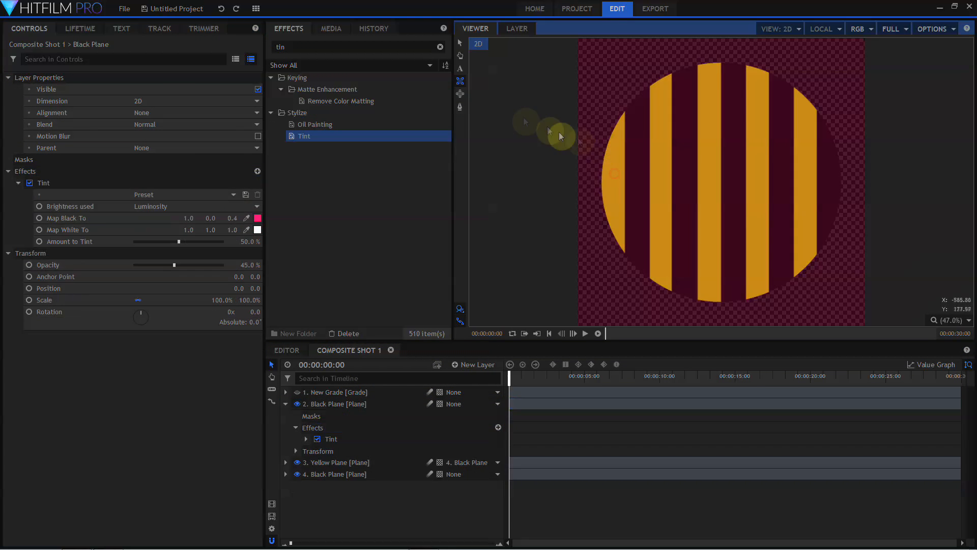
- Draw a small circular eye mask and a curved freehand mouth mask on the duplicate plane, over the circle's left edge
{"action": "left_click", "coordinate": [599, 155]}
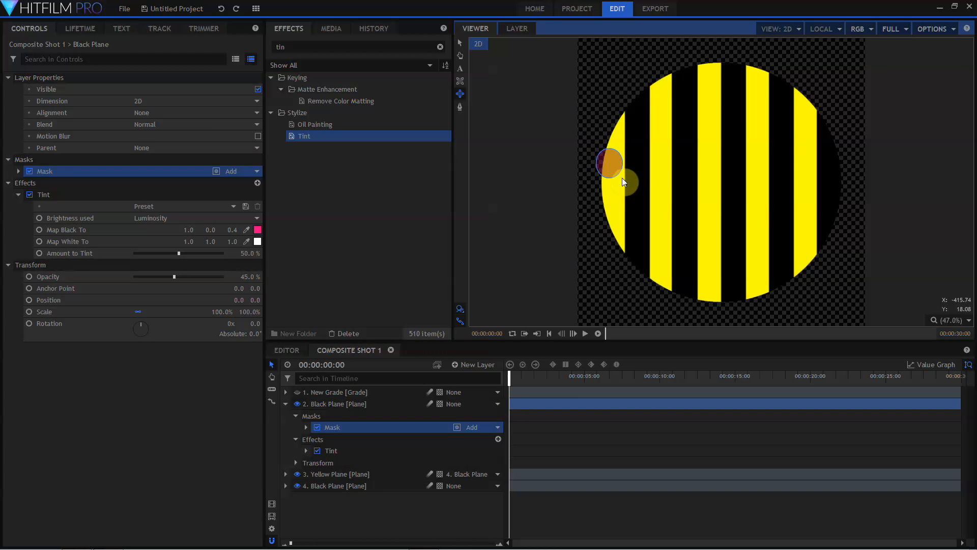
{"action": "left_click", "coordinate": [460, 106]}
{"action": "left_click", "coordinate": [320, 415]}
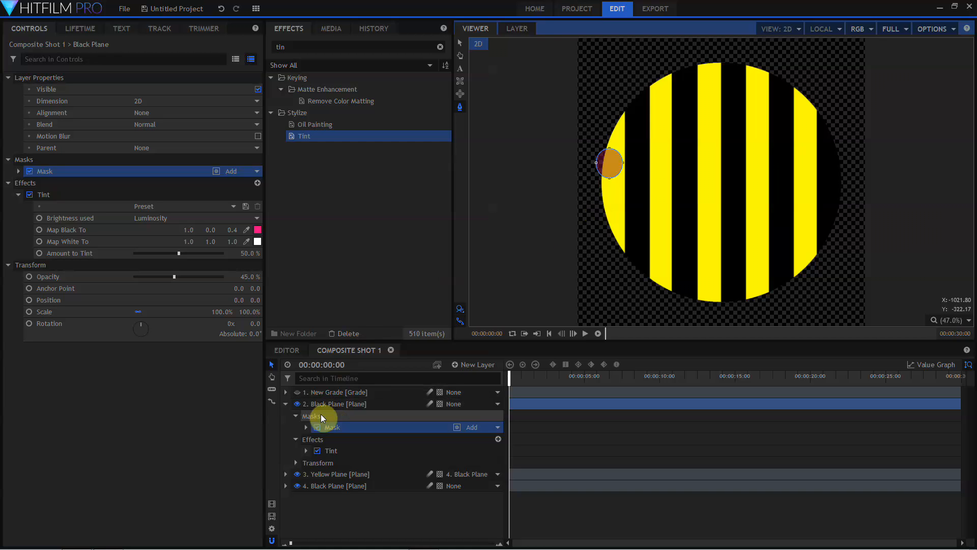
{"action": "left_click", "coordinate": [611, 219]}
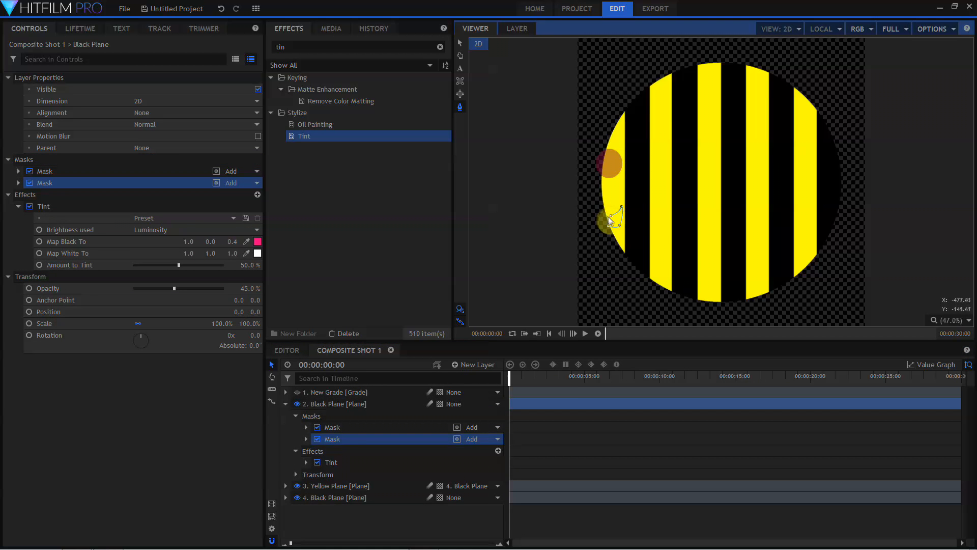
{"action": "left_click", "coordinate": [610, 218]}
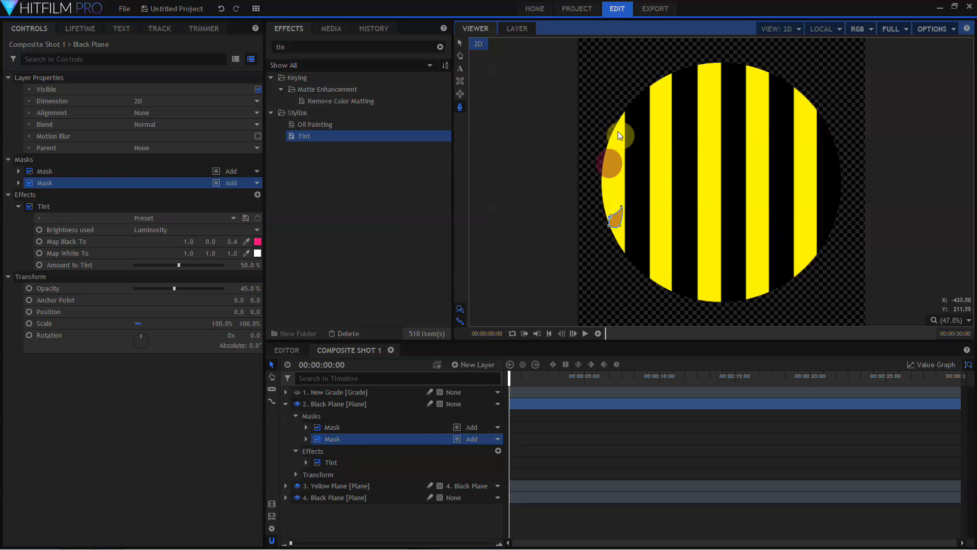
- Draw a third freehand mask shaped as a curled antenna, extending up and left from the body above the eye
{"action": "left_click", "coordinate": [323, 415]}
{"action": "left_click", "coordinate": [622, 123]}
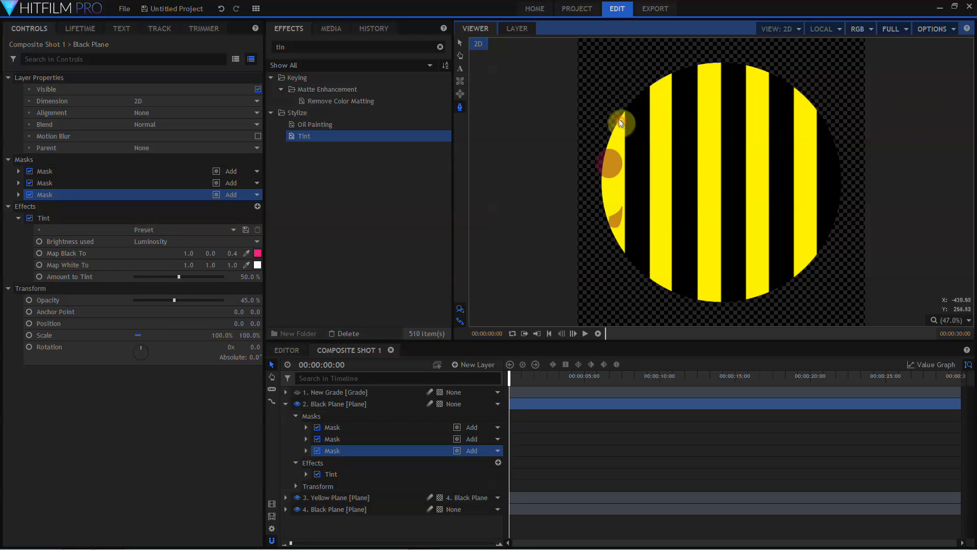
{"action": "left_click_drag", "start_coordinate": [587, 91], "coordinate": [582, 107]}
{"action": "left_click_drag", "start_coordinate": [585, 117], "coordinate": [600, 104]}
{"action": "left_click", "coordinate": [588, 97]}
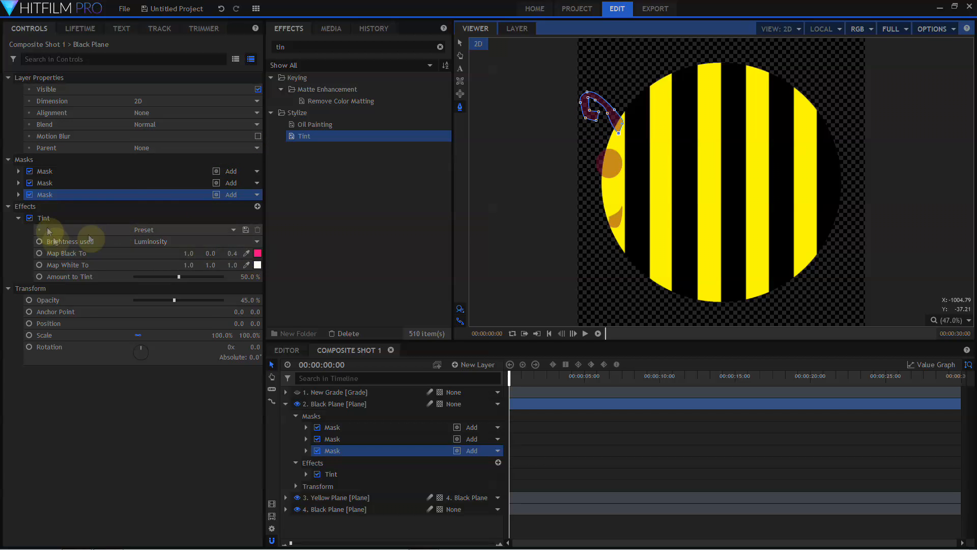
- Disable the face plane's Tint, set its opacity to 100% and parent it to the bottom Black Plane
{"action": "left_click", "coordinate": [30, 218]}
{"action": "left_click_drag", "start_coordinate": [174, 300], "coordinate": [222, 300]}
{"action": "left_click", "coordinate": [286, 403]}
{"action": "left_click", "coordinate": [495, 404]}
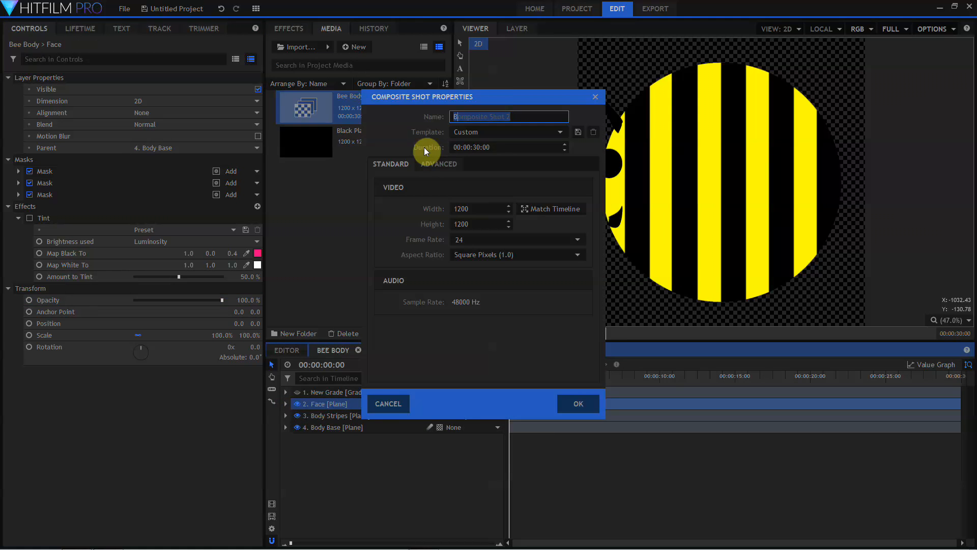
- Create a 1200 × 1200 composite shot named Bee Wing and add the Black Plane to it
{"action": "type", "text": "Bee Wing"}
{"action": "key", "text": "Return"}
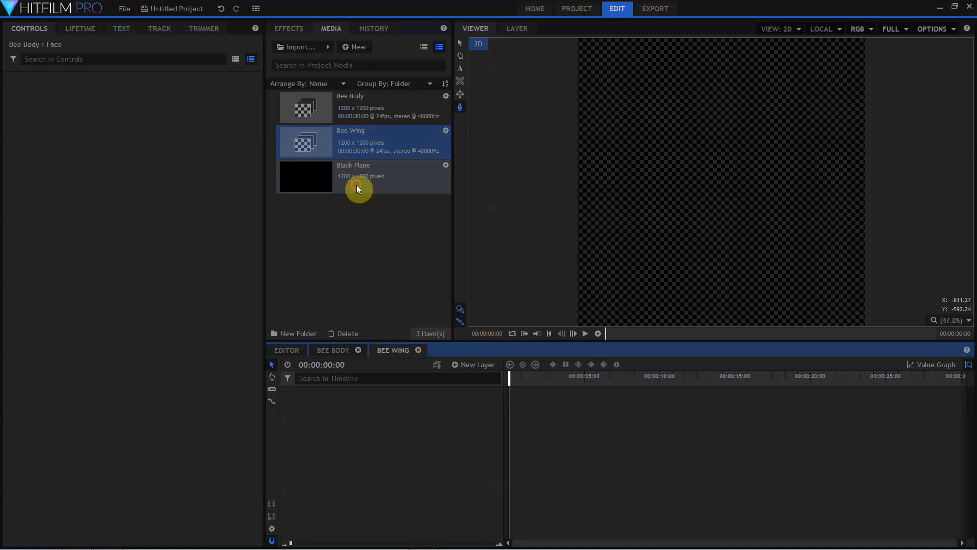
{"action": "left_click_drag", "start_coordinate": [355, 187], "coordinate": [356, 395]}
- Find the Color Gradient effect and apply it to the Black Plane in the Bee Wing shot
{"action": "left_click", "coordinate": [288, 28]}
{"action": "left_click", "coordinate": [360, 394]}
{"action": "left_click_drag", "start_coordinate": [301, 46], "coordinate": [206, 42]}
{"action": "type", "text": "grad"}
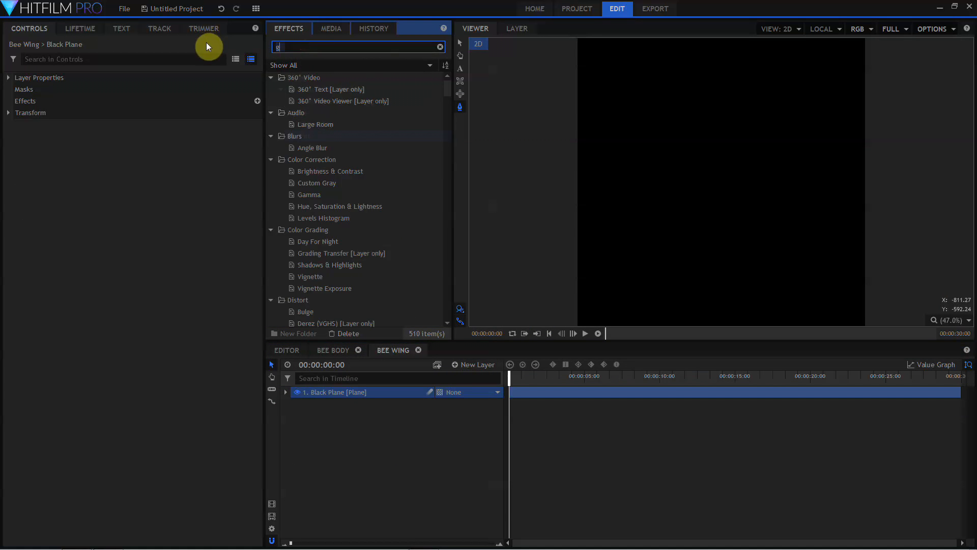
{"action": "left_click_drag", "start_coordinate": [318, 124], "coordinate": [335, 392]}
- Set the Color Gradient's Start Point position to 0, 0
{"action": "left_click", "coordinate": [18, 113]}
{"action": "left_click", "coordinate": [29, 136]}
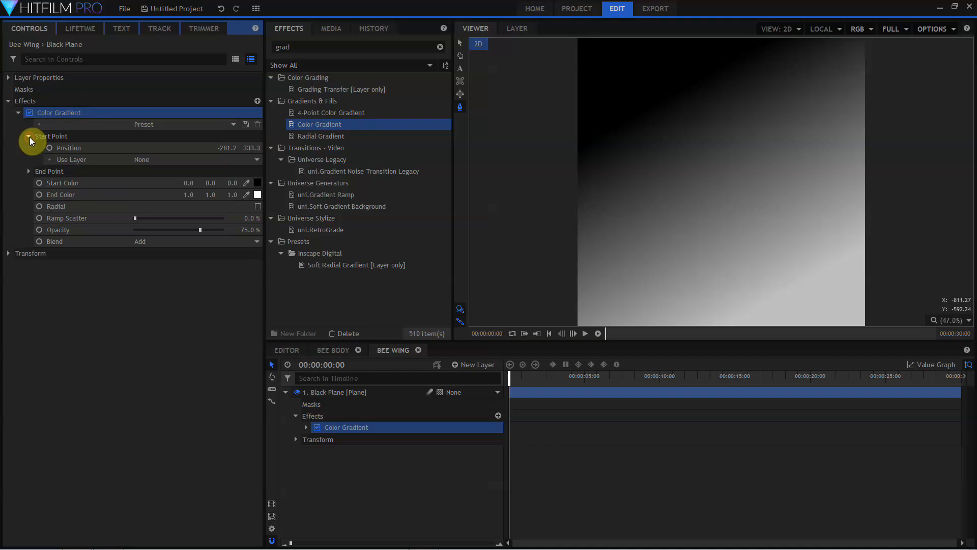
{"action": "left_click", "coordinate": [78, 148]}
{"action": "scroll", "coordinate": [698, 137], "scroll_direction": "down", "scroll_amount": 3}
{"action": "left_click", "coordinate": [224, 147]}
{"action": "type", "text": "0"}
{"action": "key", "text": "Tab"}
{"action": "type", "text": "0"}
{"action": "key", "text": "Tab"}
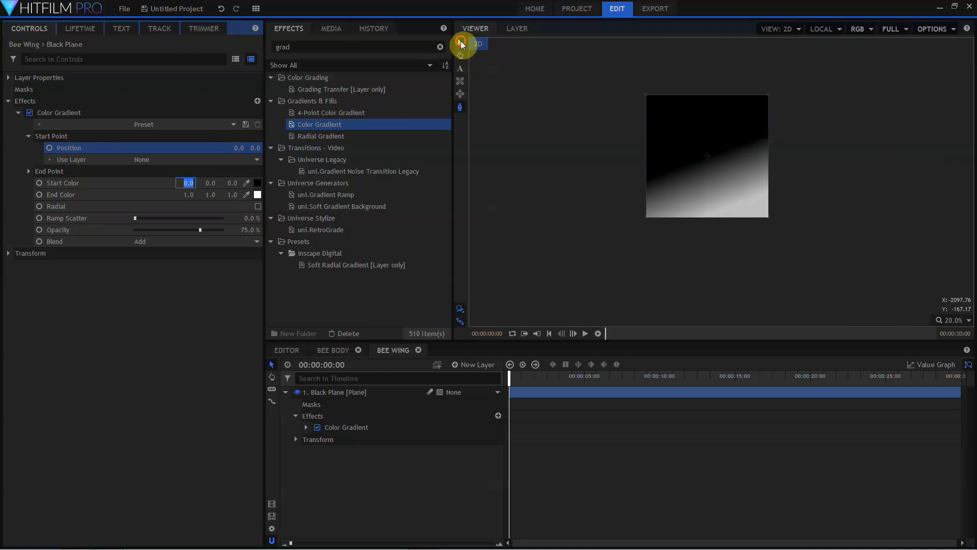
- Move the gradient's Start Point to the middle of the plane's top edge, with X at 0 and Y about 598
{"action": "left_click", "coordinate": [461, 44]}
{"action": "left_click_drag", "start_coordinate": [708, 156], "coordinate": [707, 95]}
{"action": "left_click", "coordinate": [233, 147]}
{"action": "type", "text": "0"}
{"action": "key", "text": "Return"}
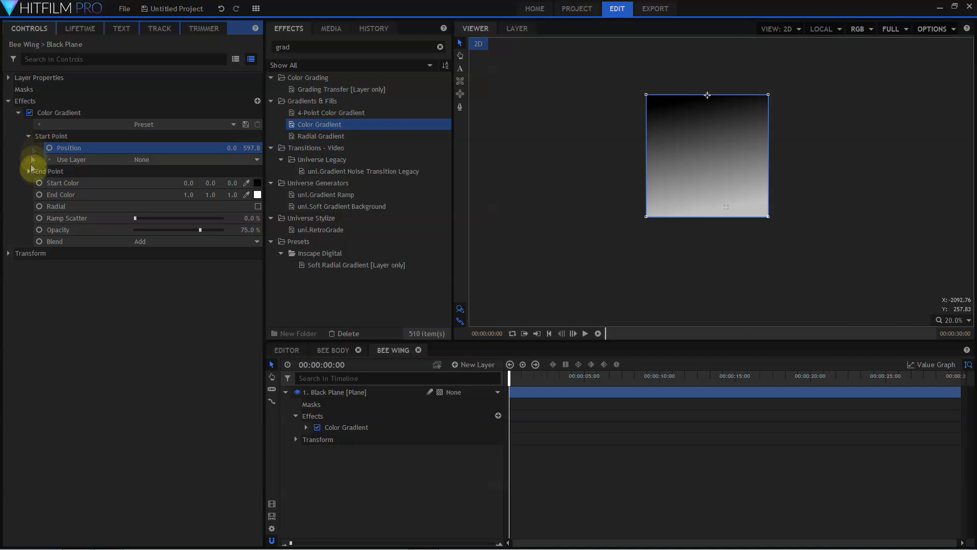
- Move the gradient's End Point to the middle of the plane's bottom edge, with X at 0 and Y about -607
{"action": "left_click", "coordinate": [29, 171]}
{"action": "left_click", "coordinate": [69, 183]}
{"action": "left_click_drag", "start_coordinate": [727, 207], "coordinate": [711, 218]}
{"action": "left_click", "coordinate": [227, 183]}
{"action": "type", "text": "0"}
{"action": "key", "text": "Return"}
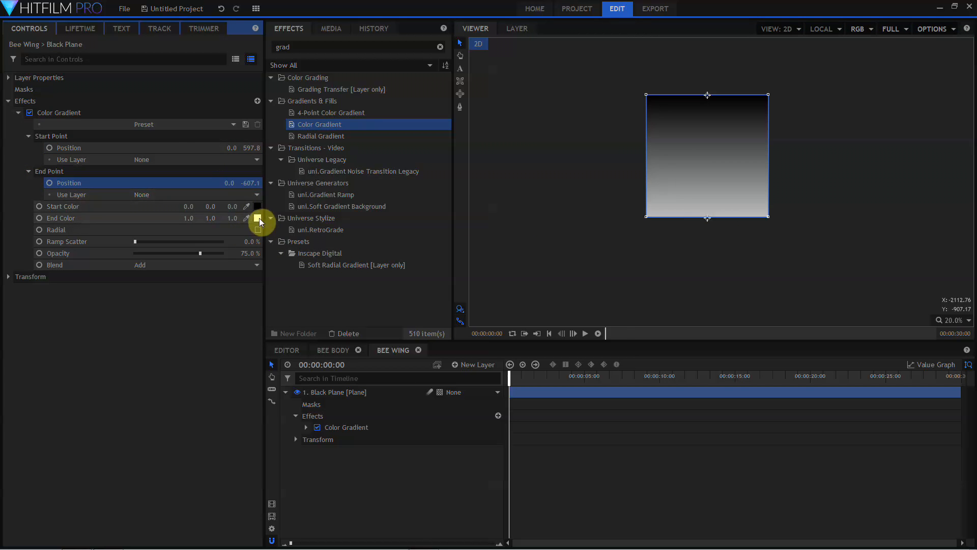
- Set the gradient's Start Color to pale cyan (0.6, 1.0, 1.0) and its End Color to #55ffff
{"action": "left_click", "coordinate": [257, 206]}
{"action": "left_click", "coordinate": [468, 219]}
{"action": "left_click", "coordinate": [555, 364]}
{"action": "left_click", "coordinate": [258, 218]}
{"action": "left_click", "coordinate": [535, 216]}
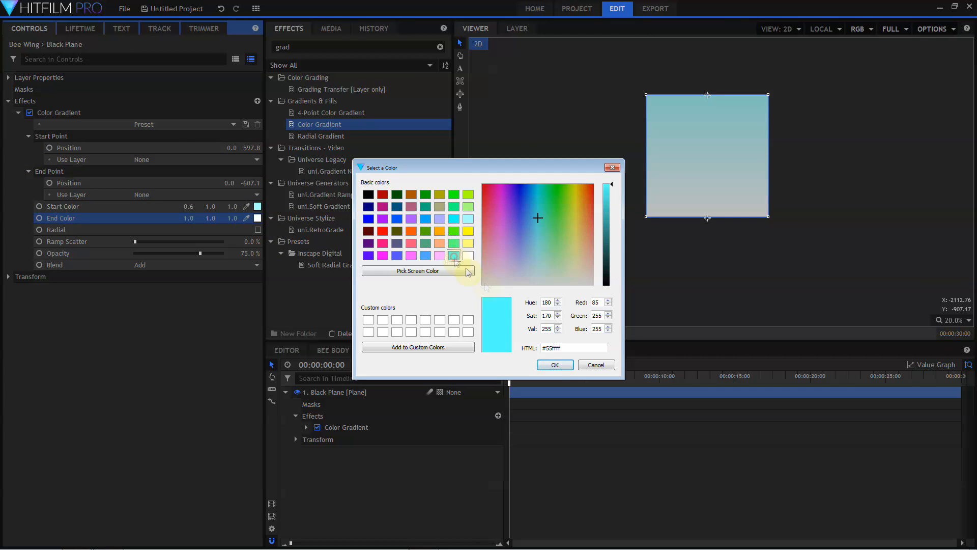
{"action": "left_click", "coordinate": [555, 364]}
- Draw a closed freehand mask in a rounded wing shape with a narrow flat base, filling most of the plane's height
{"action": "left_click", "coordinate": [953, 320]}
{"action": "left_click", "coordinate": [943, 439]}
{"action": "scroll", "coordinate": [507, 123], "scroll_direction": "down", "scroll_amount": 1}
{"action": "left_click", "coordinate": [460, 106]}
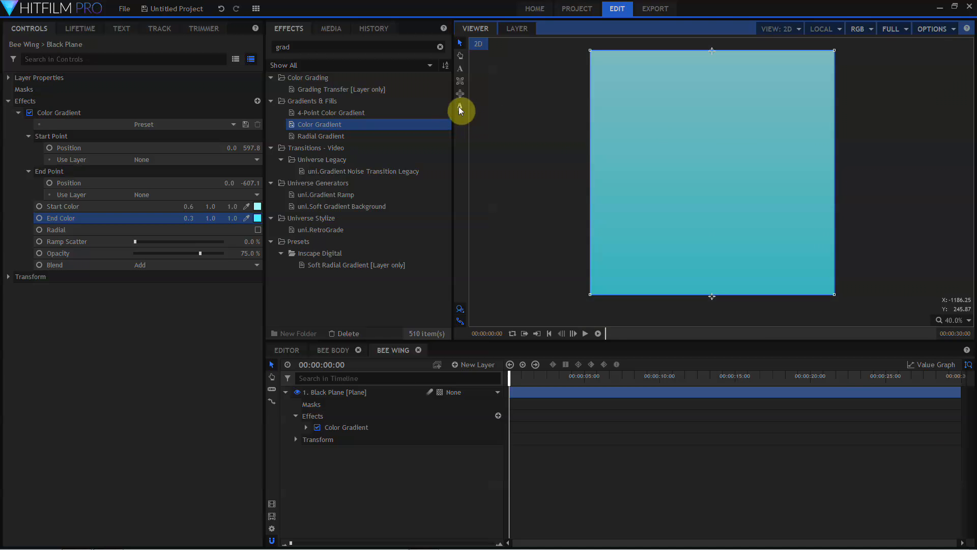
{"action": "left_click_drag", "start_coordinate": [687, 252], "coordinate": [696, 257]}
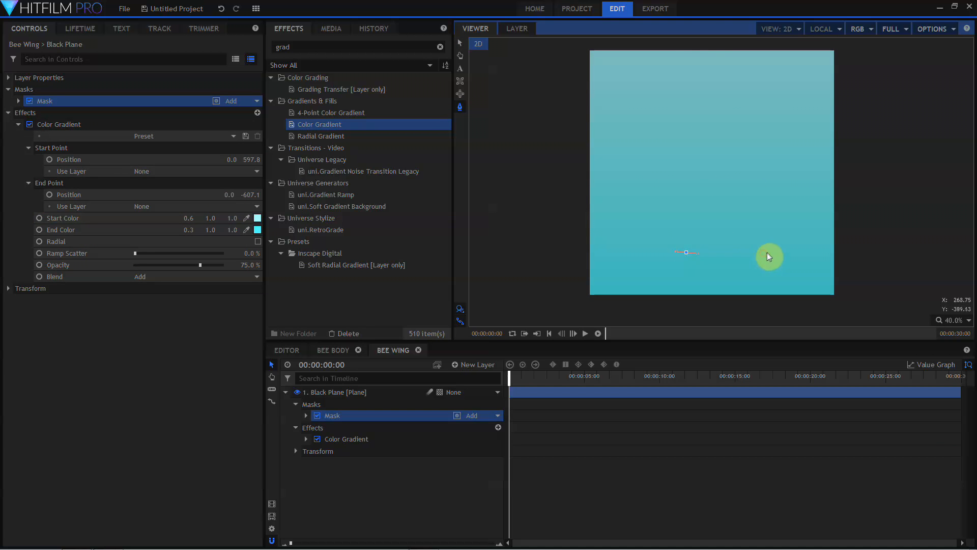
{"action": "mouse_move", "coordinate": [773, 220]}
{"action": "left_mouse_down"}
{"action": "mouse_move", "coordinate": [788, 145]}
{"action": "mouse_move", "coordinate": [767, 89]}
{"action": "mouse_move", "coordinate": [721, 56]}
{"action": "mouse_move", "coordinate": [665, 64]}
{"action": "mouse_move", "coordinate": [638, 100]}
{"action": "mouse_move", "coordinate": [653, 214]}
{"action": "left_mouse_up"}
{"action": "left_click", "coordinate": [682, 247]}
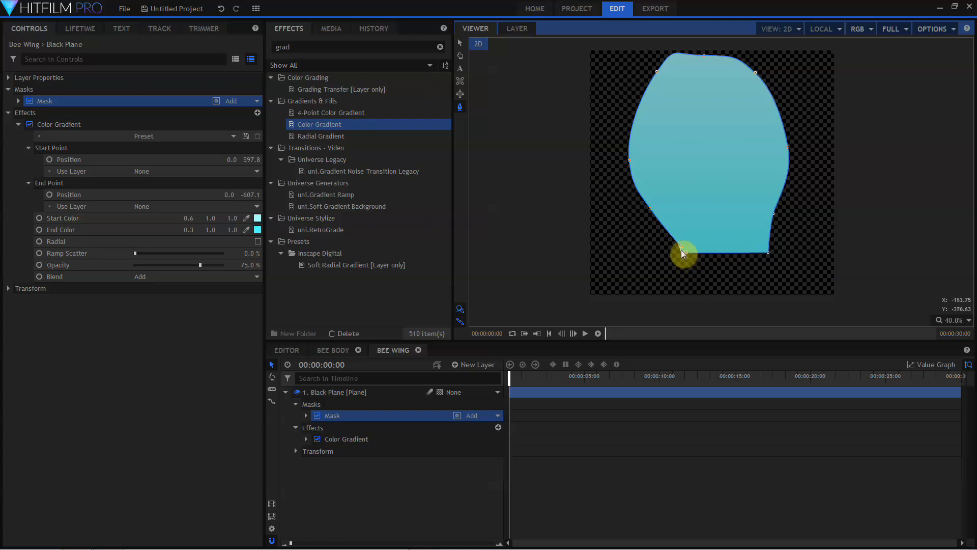
- Round off the two lower corners of the wing mask by smoothing their points and adjusting the curve handles
{"action": "scroll", "coordinate": [682, 249], "scroll_direction": "up", "scroll_amount": 4}
{"action": "right_click", "coordinate": [653, 259]}
{"action": "left_click", "coordinate": [665, 279]}
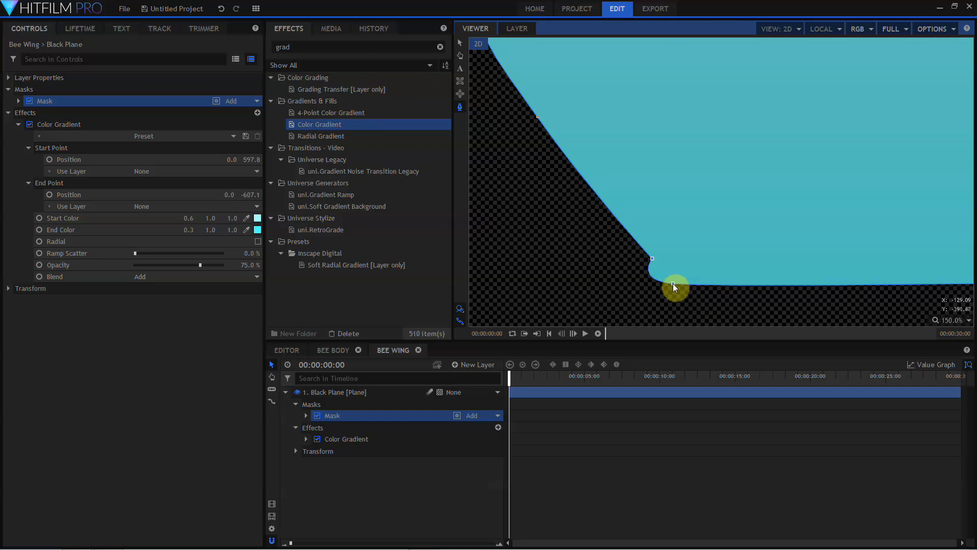
{"action": "scroll", "coordinate": [696, 268], "scroll_direction": "down", "scroll_amount": 1}
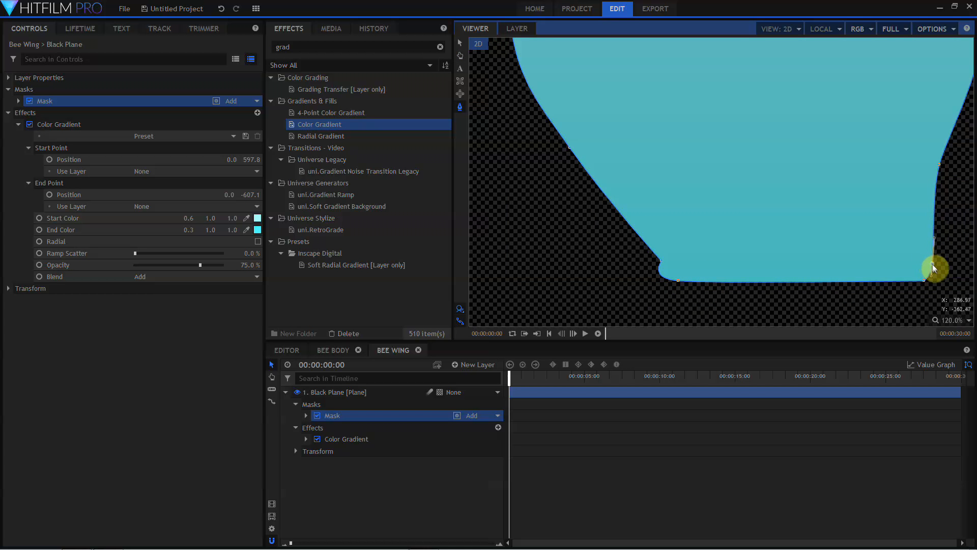
{"action": "mouse_move", "coordinate": [933, 267]}
{"action": "left_mouse_down"}
{"action": "mouse_move", "coordinate": [934, 247]}
{"action": "mouse_move", "coordinate": [924, 250]}
{"action": "left_mouse_up"}
- Smooth the mask points along the wing's top edge to make its outline rounder
{"action": "left_click", "coordinate": [950, 321]}
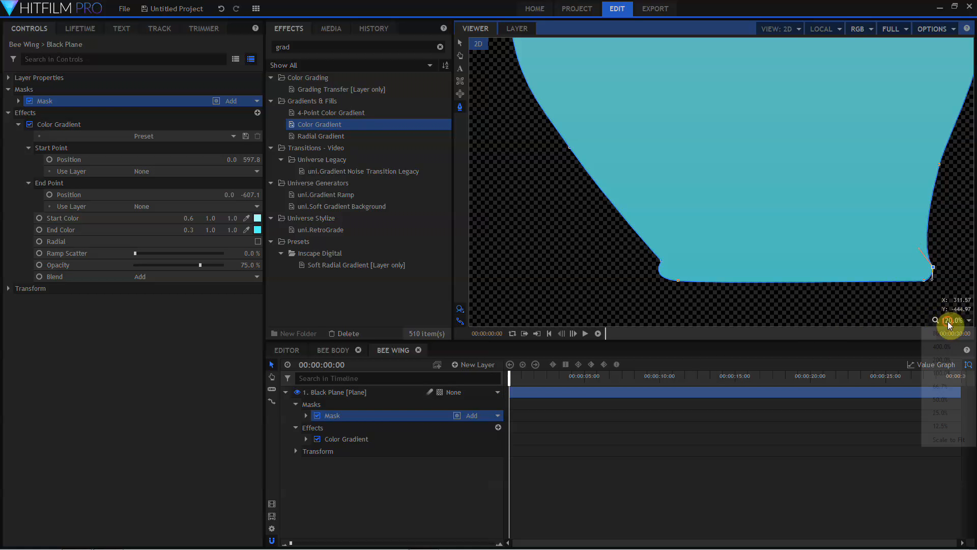
{"action": "left_click", "coordinate": [943, 440]}
{"action": "scroll", "coordinate": [684, 46], "scroll_direction": "up", "scroll_amount": 3}
{"action": "left_click", "coordinate": [641, 74]}
{"action": "left_click_drag", "start_coordinate": [689, 56], "coordinate": [684, 77]}
{"action": "left_click", "coordinate": [721, 77]}
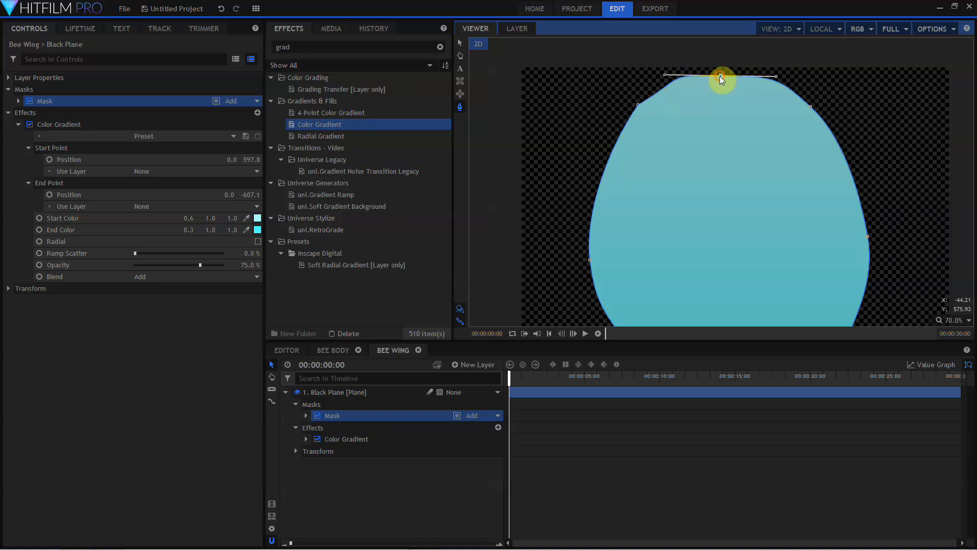
{"action": "left_click", "coordinate": [950, 321]}
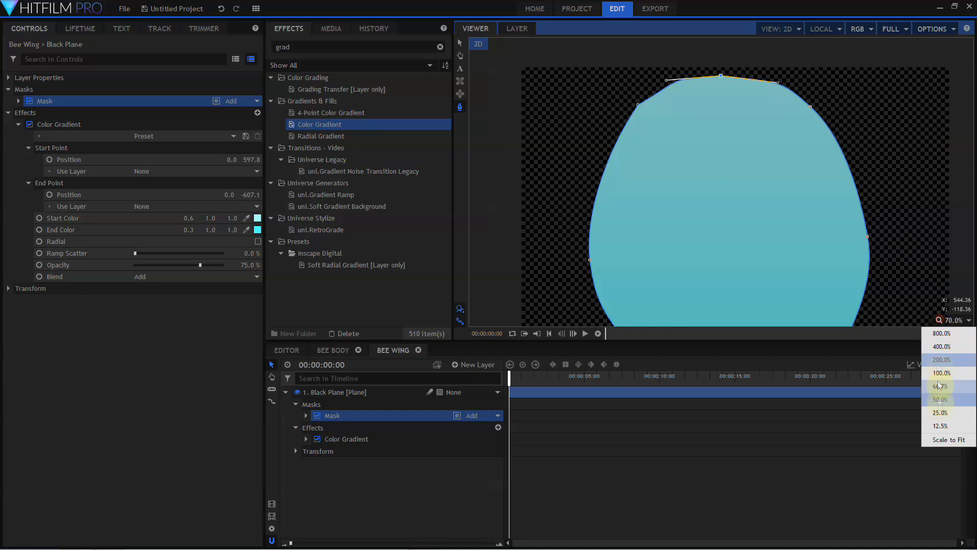
{"action": "left_click", "coordinate": [943, 440]}
- Rename the masked plane layer Wing Fill and create a duplicate of it named Wing Edge
{"action": "double_click", "coordinate": [326, 394]}
{"action": "type", "text": "Wing Fill"}
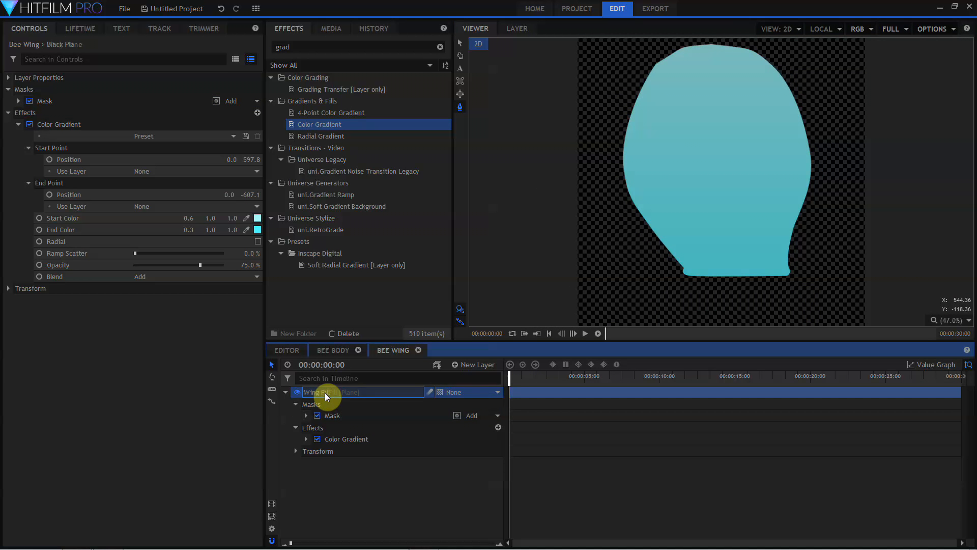
{"action": "key", "text": "Return"}
{"action": "key", "text": "ctrl+d"}
{"action": "double_click", "coordinate": [319, 393]}
{"action": "type", "text": "Wing Ed"}
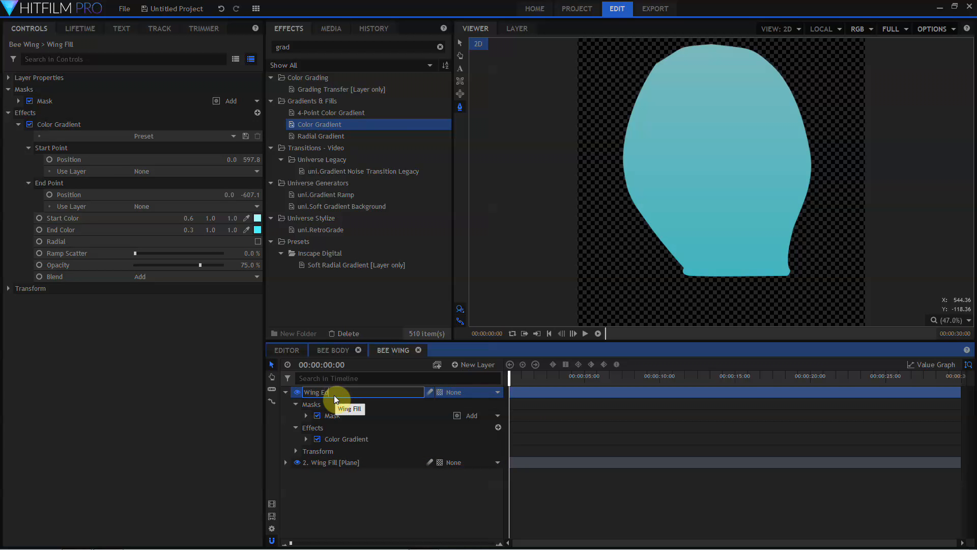
{"action": "type", "text": "ge"}
{"action": "key", "text": "Return"}
- Disable the Color Gradient on Wing Edge and duplicate its mask, with the copy's blend mode set to Subtract
{"action": "left_click", "coordinate": [317, 439]}
{"action": "left_click", "coordinate": [326, 416]}
{"action": "key", "text": "ctrl+d"}
{"action": "left_click", "coordinate": [493, 427]}
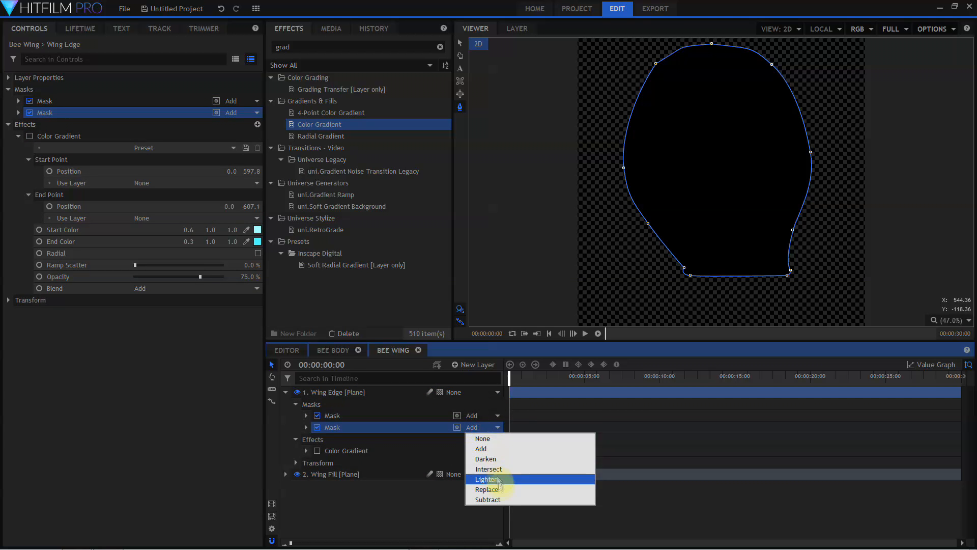
{"action": "left_click", "coordinate": [497, 500]}
- Shrink the subtracting mask and offset its position to leave a black rim around the wing's top and sides
{"action": "left_click", "coordinate": [306, 427]}
{"action": "left_click", "coordinate": [316, 452]}
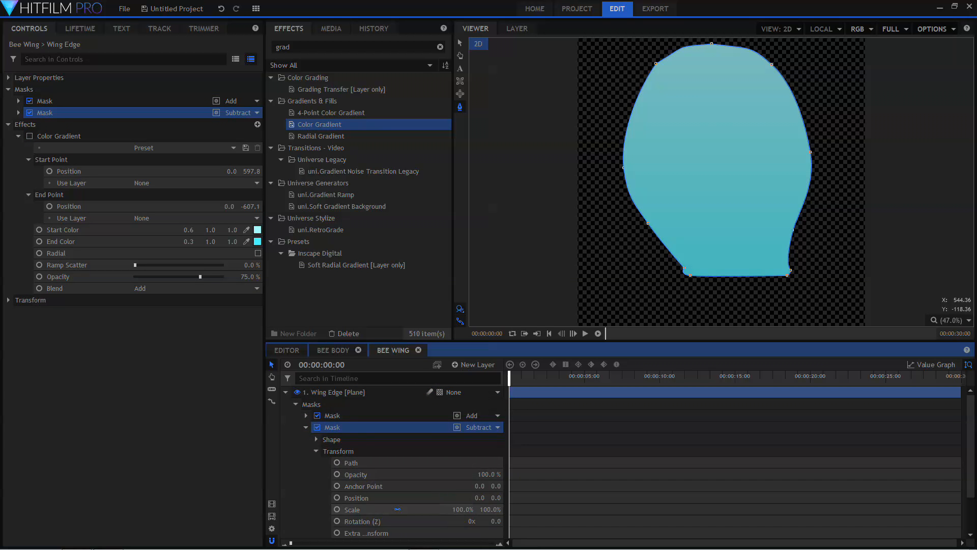
{"action": "mouse_move", "coordinate": [467, 510]}
{"action": "left_mouse_down"}
{"action": "mouse_move", "coordinate": [494, 498]}
{"action": "mouse_move", "coordinate": [471, 498]}
{"action": "mouse_move", "coordinate": [464, 509]}
{"action": "left_mouse_up"}
{"action": "left_click", "coordinate": [398, 509]}
{"action": "left_click_drag", "start_coordinate": [397, 509], "coordinate": [398, 509]}
{"action": "left_click_drag", "start_coordinate": [472, 511], "coordinate": [473, 499]}
{"action": "left_click_drag", "start_coordinate": [489, 499], "coordinate": [498, 499]}
{"action": "left_click", "coordinate": [285, 392]}
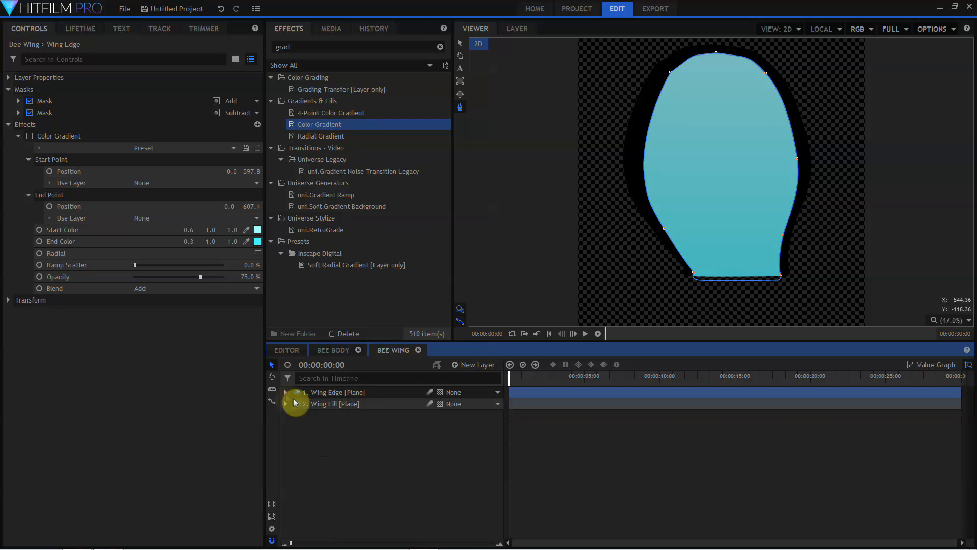
- Parent the Wing Edge layer to the Wing Fill layer
{"action": "left_click", "coordinate": [463, 392]}
{"action": "left_click", "coordinate": [482, 413]}
{"action": "left_click", "coordinate": [413, 441]}
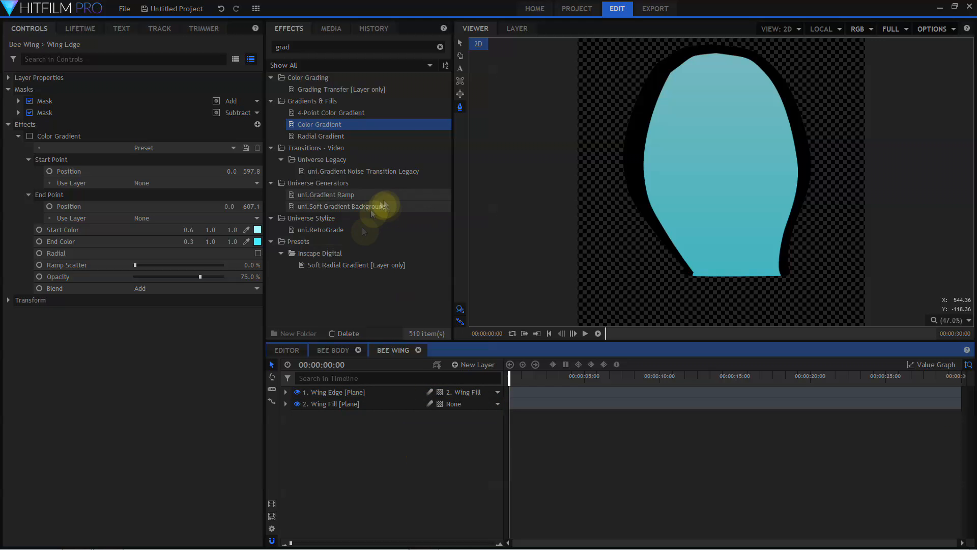
- Create a composite shot named Bee Character and add Bee Body to it with Bee Wing above
{"action": "left_click", "coordinate": [337, 34]}
{"action": "key", "text": "ctrl+n"}
{"action": "type", "text": "Bee Character"}
{"action": "key", "text": "Return"}
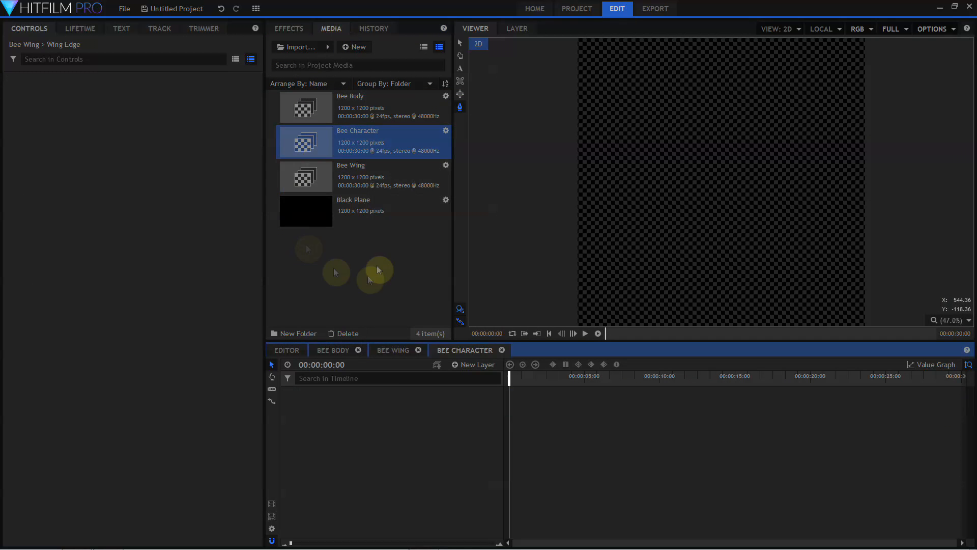
{"action": "left_click_drag", "start_coordinate": [351, 104], "coordinate": [376, 400]}
{"action": "left_click_drag", "start_coordinate": [377, 166], "coordinate": [395, 387]}
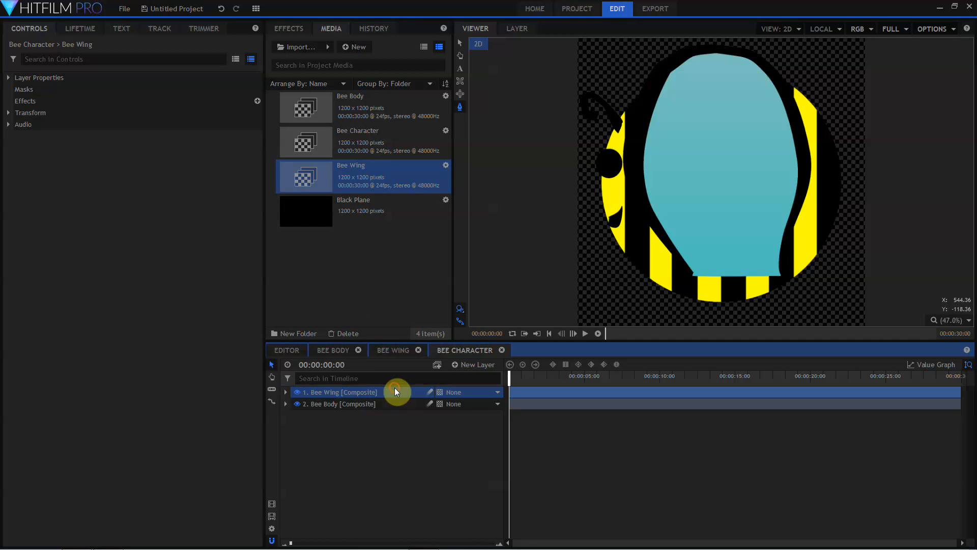
- Set the Bee Character composite shot's size to 1200 wide and 2400 high
{"action": "left_click", "coordinate": [272, 528]}
{"action": "double_click", "coordinate": [479, 208]}
{"action": "type", "text": "2400"}
{"action": "key", "text": "Tab"}
{"action": "left_click_drag", "start_coordinate": [471, 209], "coordinate": [416, 213]}
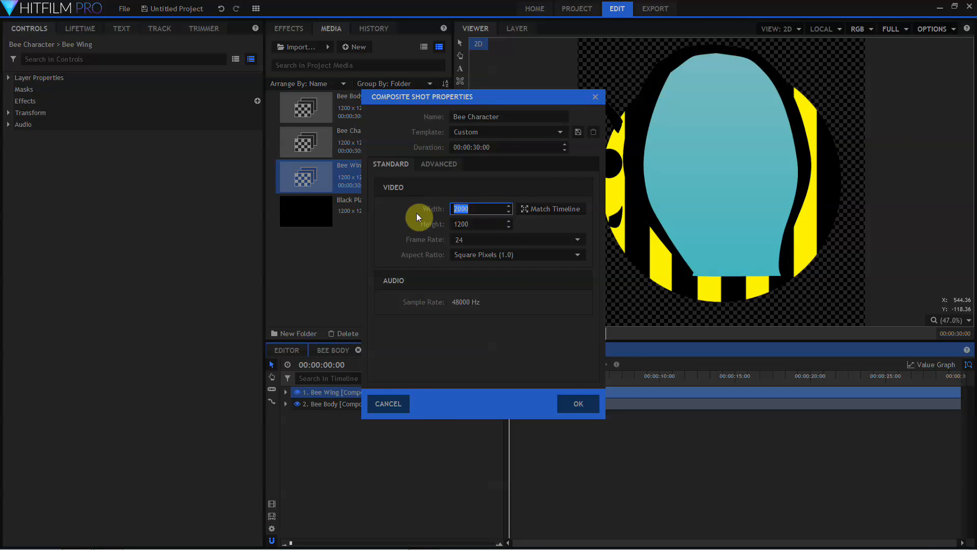
{"action": "type", "text": "1200"}
{"action": "key", "text": "Tab"}
{"action": "type", "text": "2400"}
{"action": "key", "text": "Return"}
- Move the bee body slightly down and raise the wing above it to a Y position of about 470
{"action": "left_click", "coordinate": [347, 403]}
{"action": "left_click_drag", "start_coordinate": [722, 160], "coordinate": [726, 99]}
{"action": "left_click", "coordinate": [364, 393]}
{"action": "left_click", "coordinate": [286, 392]}
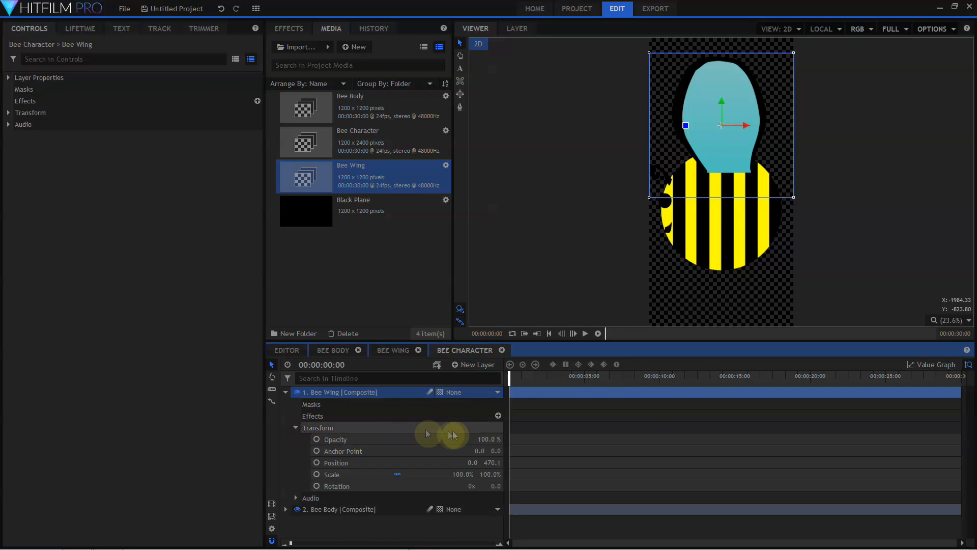
- Lower the Wing Fill layer's opacity in the Bee Wing composite shot to make the fill translucent
{"action": "left_click", "coordinate": [402, 350]}
{"action": "left_click", "coordinate": [296, 440]}
{"action": "left_click", "coordinate": [296, 439]}
{"action": "left_click", "coordinate": [490, 452]}
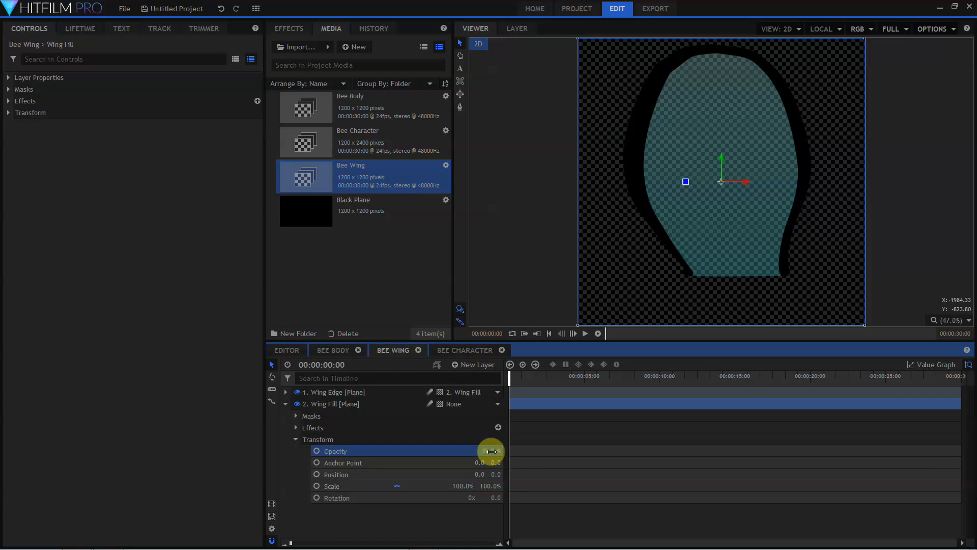
- Convert the Bee Wing layer in the Bee Character composite shot to a 3D plane
{"action": "left_click", "coordinate": [441, 350]}
{"action": "left_click", "coordinate": [440, 392]}
{"action": "left_click", "coordinate": [455, 415]}
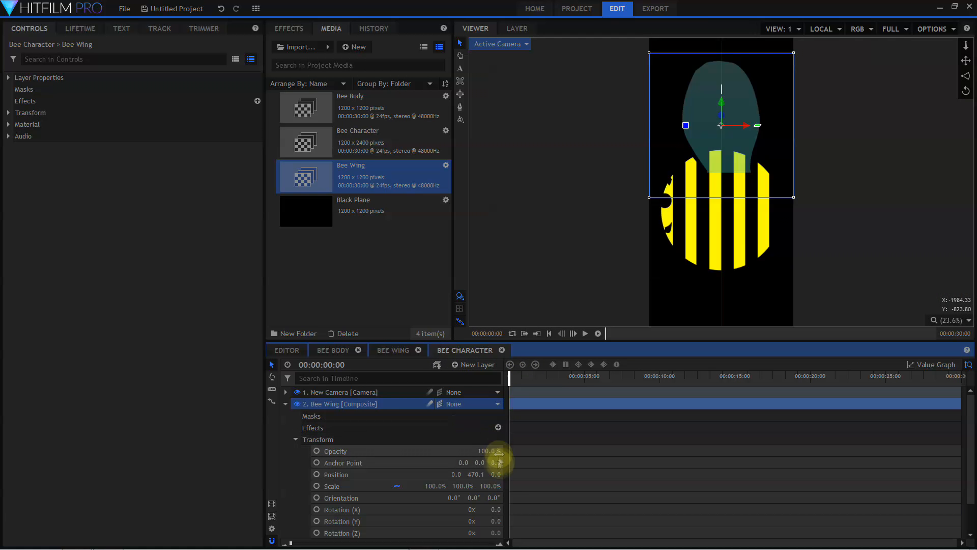
- Move the wing's anchor point to its base, Y about -387, and lower the wing onto the bee's back
{"action": "left_click_drag", "start_coordinate": [475, 462], "coordinate": [283, 463]}
{"action": "left_click_drag", "start_coordinate": [720, 113], "coordinate": [715, 168]}
{"action": "left_click", "coordinate": [286, 403]}
- Rename the Bee Wing layer Bee Wing Fore
{"action": "double_click", "coordinate": [325, 404]}
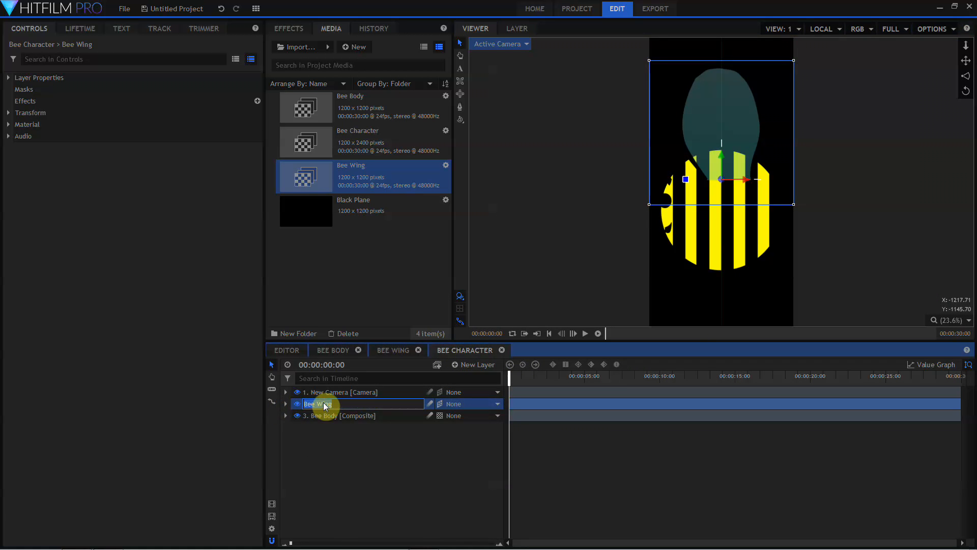
{"action": "type", "text": "Fore"}
{"action": "key", "text": "Return"}
- Duplicate Bee Wing Fore, place the copy beneath the Bee Body layer and name it Bee Wing Aft
{"action": "key", "text": "ctrl+d"}
{"action": "left_click_drag", "start_coordinate": [323, 414], "coordinate": [319, 437]}
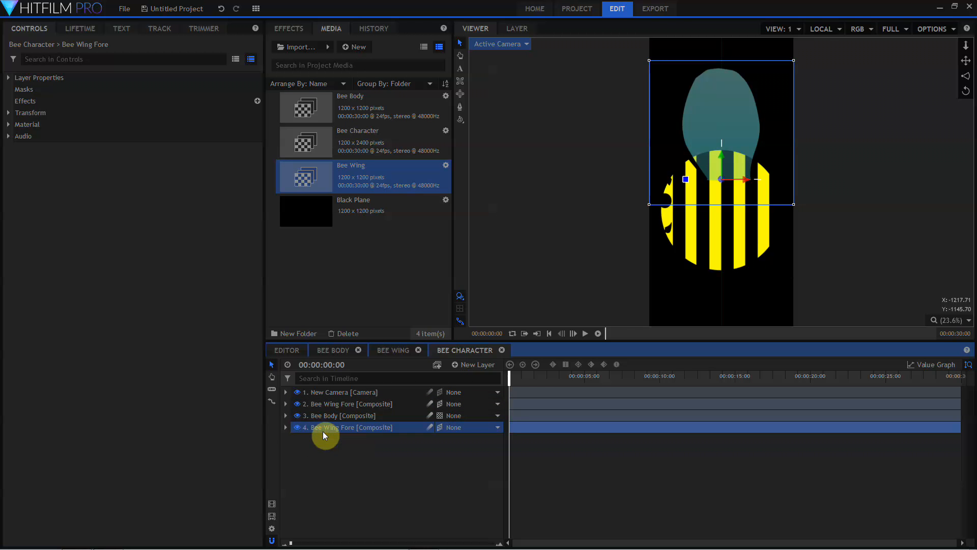
{"action": "double_click", "coordinate": [323, 432]}
{"action": "type", "text": "Bee Wing Aft"}
{"action": "key", "text": "Return"}
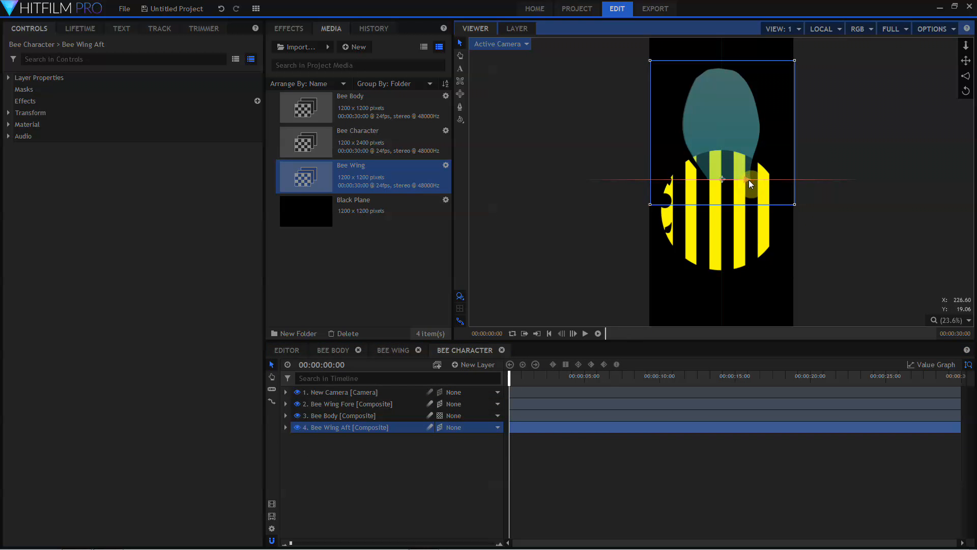
- Shift Bee Wing Aft sideways to an X position of about 25 and scale it to 95%
{"action": "left_click_drag", "start_coordinate": [749, 179], "coordinate": [753, 180]}
{"action": "left_click", "coordinate": [286, 427]}
{"action": "left_click", "coordinate": [296, 463]}
{"action": "left_click_drag", "start_coordinate": [440, 509], "coordinate": [438, 509]}
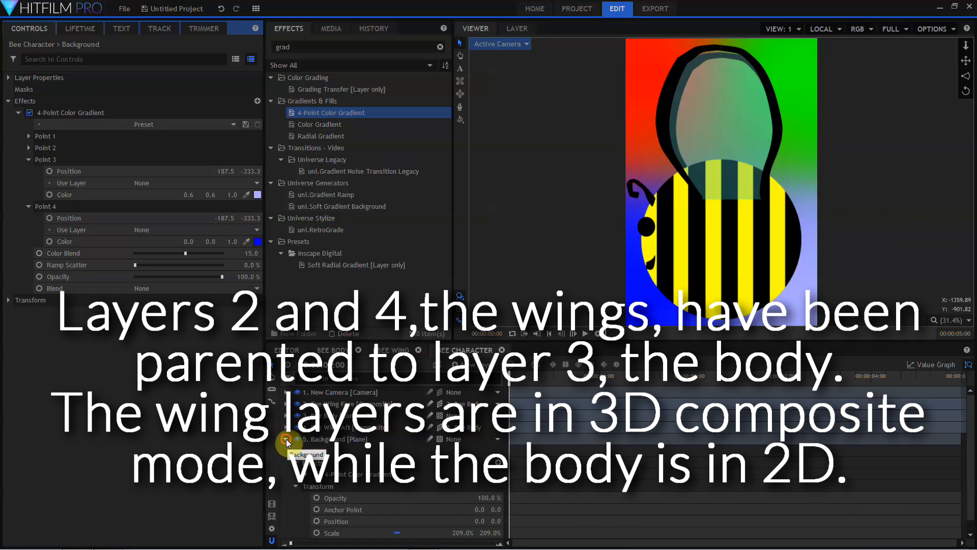
- Keyframe Bee Wing Fore's Rotation (X) at 0 on frame 0 and at -180 on frame 4
{"action": "left_click", "coordinate": [286, 439]}
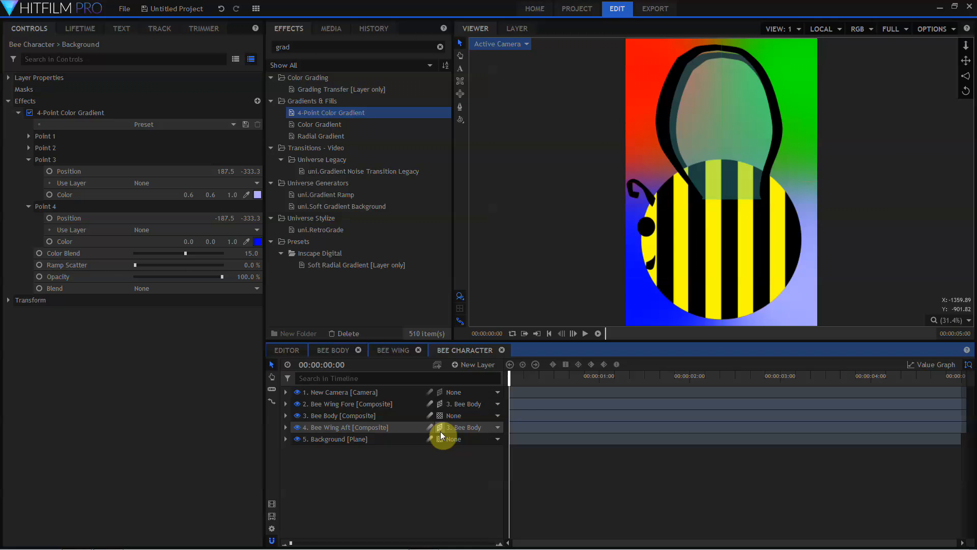
{"action": "left_click", "coordinate": [286, 404]}
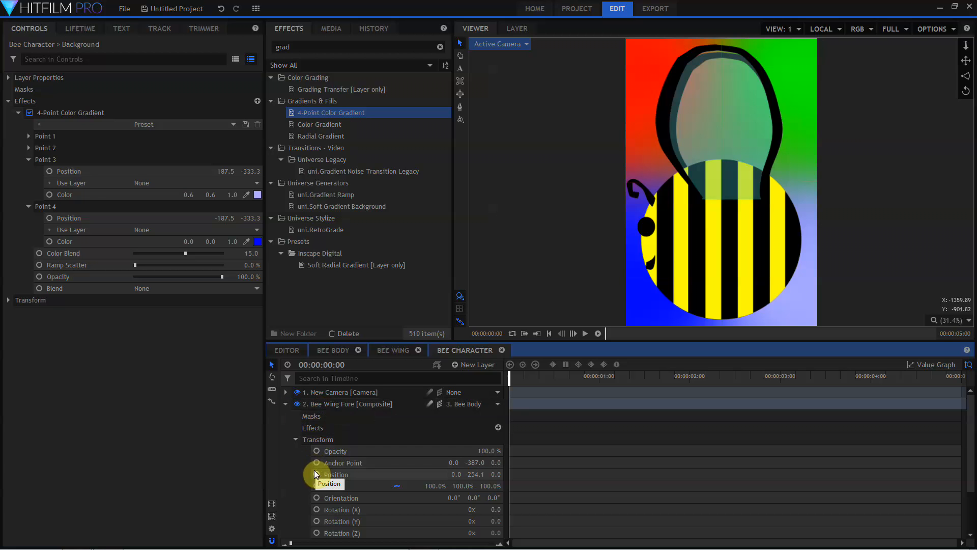
{"action": "left_click", "coordinate": [315, 508]}
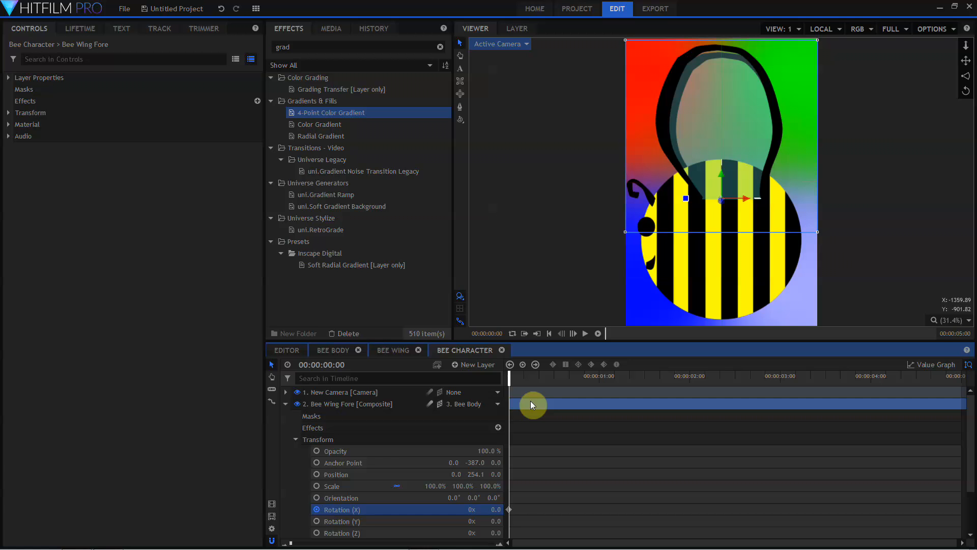
{"action": "key", "text": "Right"}
{"action": "key", "text": "Right"}
{"action": "key", "text": "Right"}
{"action": "key", "text": "Right"}
{"action": "mouse_move", "coordinate": [491, 509]}
{"action": "left_mouse_down"}
{"action": "mouse_move", "coordinate": [475, 509]}
{"action": "mouse_move", "coordinate": [502, 510]}
{"action": "left_mouse_up"}
- Copy Bee Wing Fore's first two Rotation (X) keyframes and paste them at frame 8
{"action": "key", "text": "Right"}
{"action": "key", "text": "Right"}
{"action": "key", "text": "Right"}
{"action": "key", "text": "Right"}
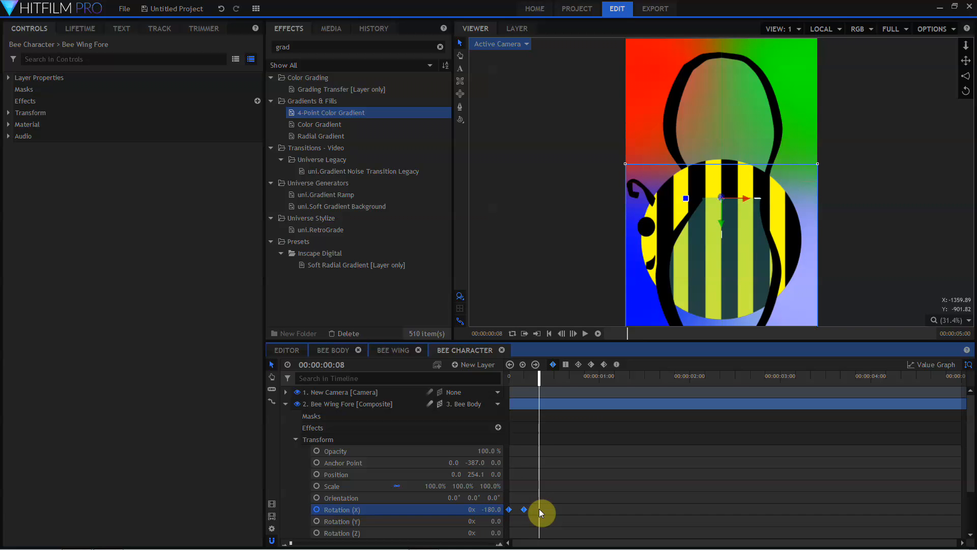
{"action": "left_click", "coordinate": [539, 509]}
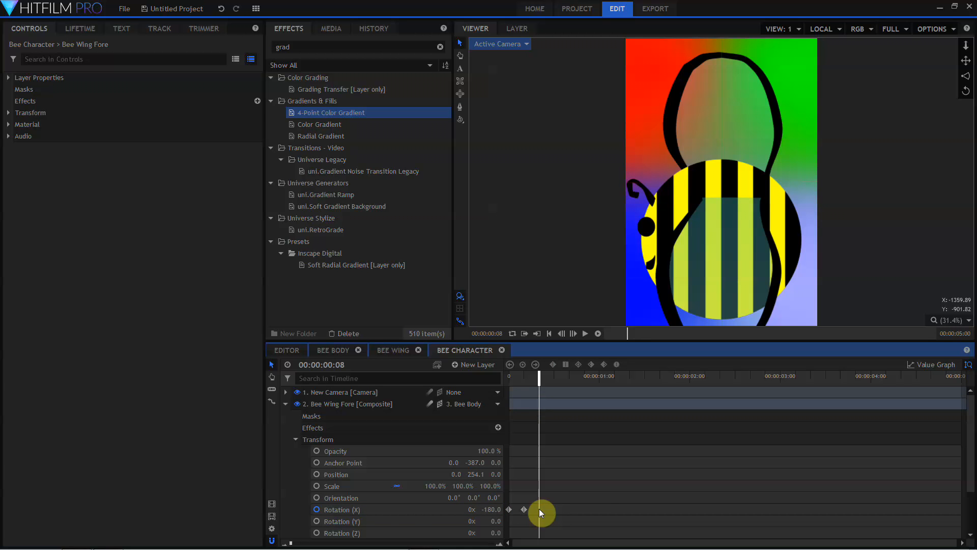
{"action": "right_click", "coordinate": [539, 509]}
{"action": "right_click", "coordinate": [524, 509]}
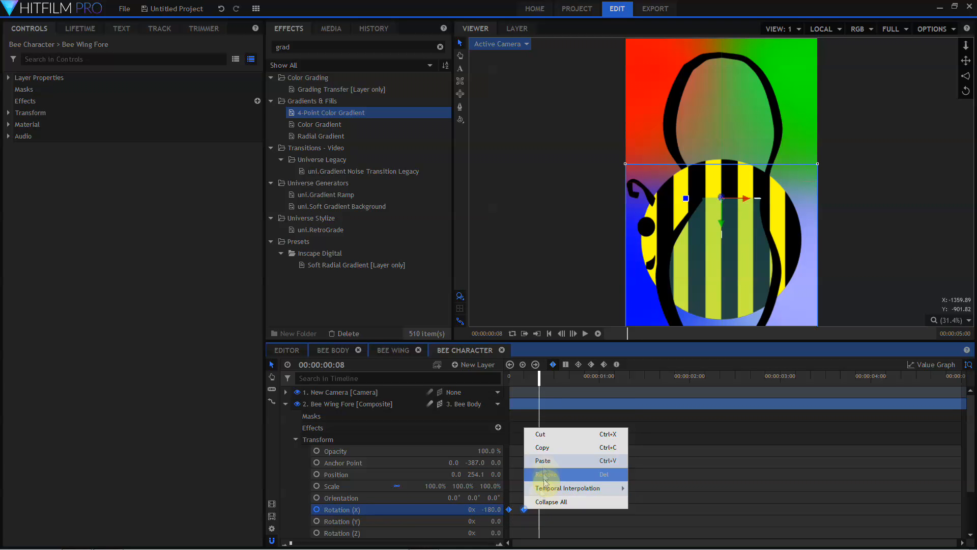
{"action": "left_click", "coordinate": [543, 461]}
{"action": "left_click", "coordinate": [556, 511]}
- Copy all four Rotation (X) keyframes of Bee Wing Fore and paste them at frame 16
{"action": "key", "text": "period"}
{"action": "key", "text": "period"}
{"action": "key", "text": "period"}
{"action": "key", "text": "period"}
{"action": "key", "text": "period"}
{"action": "key", "text": "period"}
{"action": "key", "text": "period"}
{"action": "key", "text": "period"}
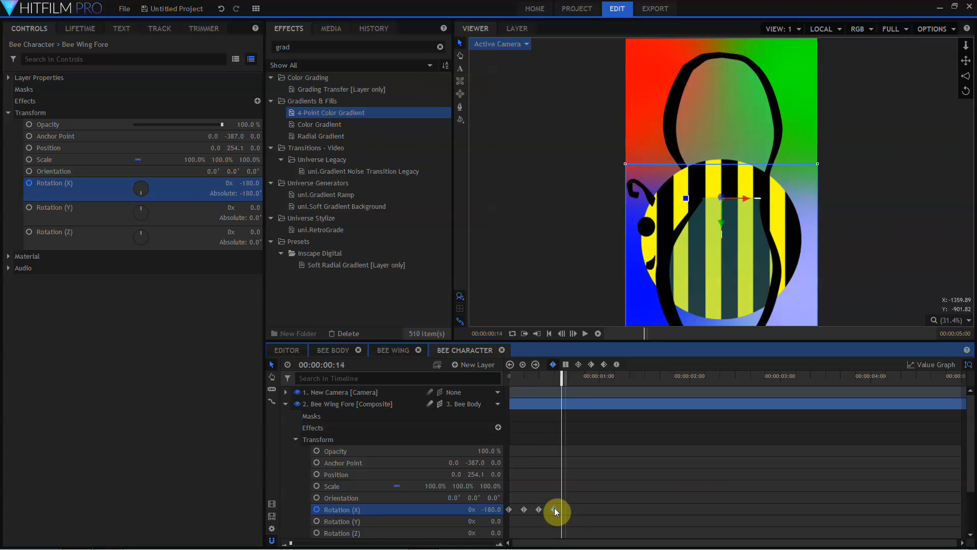
{"action": "left_click", "coordinate": [510, 510]}
{"action": "left_click", "coordinate": [553, 509], "text": "shift"}
{"action": "right_click", "coordinate": [554, 507]}
{"action": "left_click", "coordinate": [581, 449]}
{"action": "right_click", "coordinate": [569, 505]}
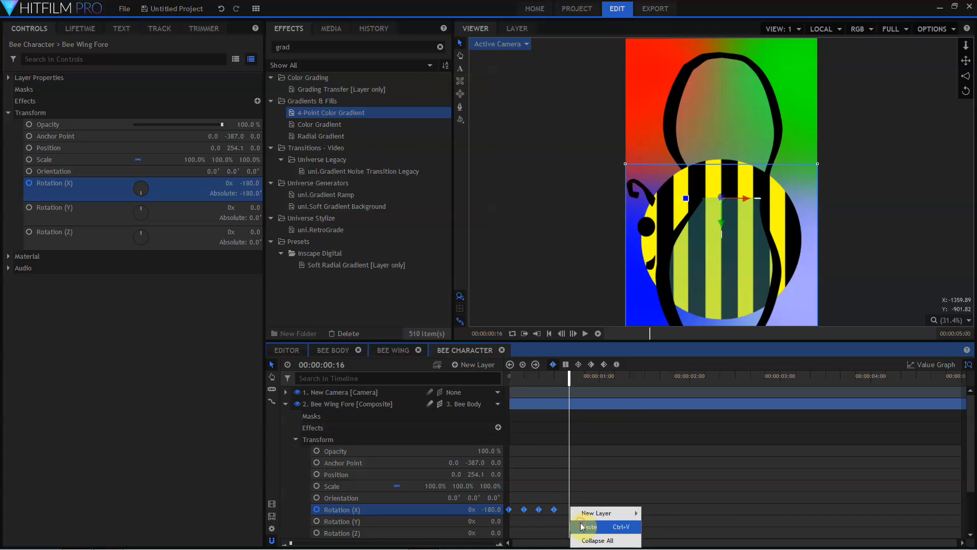
{"action": "left_click", "coordinate": [588, 526]}
- Copy the eight Rotation (X) keyframes of Bee Wing Fore and paste them at 00:00:01:08
{"action": "key", "text": "period"}
{"action": "key", "text": "period"}
{"action": "key", "text": "period"}
{"action": "key", "text": "period"}
{"action": "key", "text": "period"}
{"action": "key", "text": "period"}
{"action": "key", "text": "period"}
{"action": "key", "text": "period"}
{"action": "key", "text": "period"}
{"action": "key", "text": "period"}
{"action": "key", "text": "period"}
{"action": "key", "text": "period"}
{"action": "key", "text": "period"}
{"action": "key", "text": "period"}
{"action": "key", "text": "period"}
{"action": "key", "text": "period"}
{"action": "left_click_drag", "start_coordinate": [623, 500], "coordinate": [504, 521]}
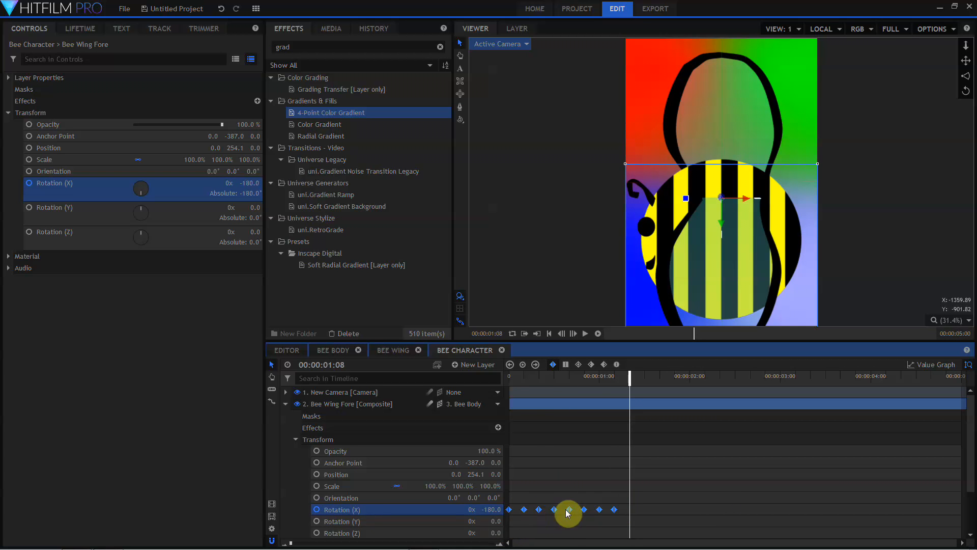
{"action": "key", "text": "ctrl+c"}
{"action": "key", "text": "ctrl+v"}
- Copy the sixteen Rotation (X) keyframes of Bee Wing Fore and paste them at 00:00:02:16
{"action": "double_click", "coordinate": [735, 510]}
{"action": "key", "text": "period"}
{"action": "key", "text": "period"}
{"action": "key", "text": "period"}
{"action": "key", "text": "period"}
{"action": "left_click_drag", "start_coordinate": [743, 502], "coordinate": [508, 526]}
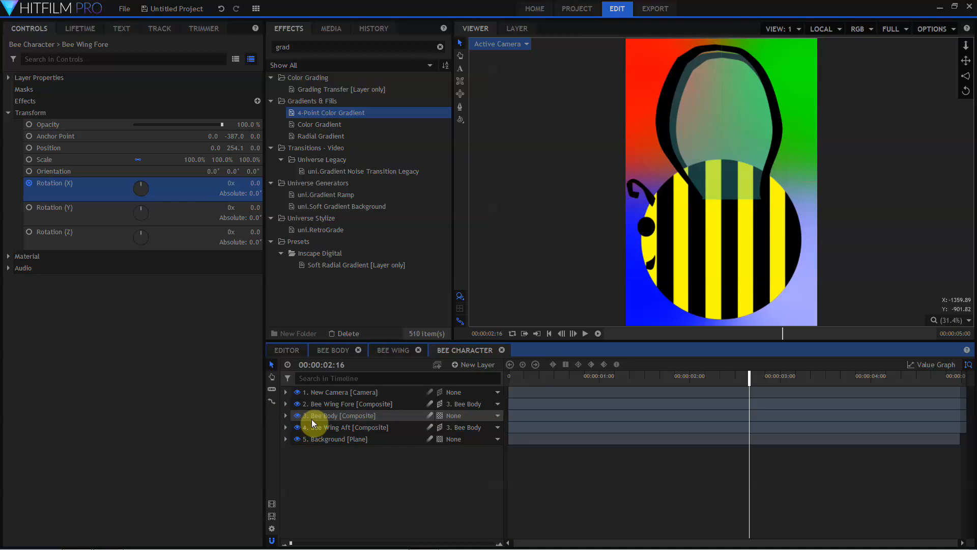
- Keyframe Bee Wing Aft's Rotation (X) at 0 on frame 0 and at 180 on frame 4
{"action": "left_click", "coordinate": [288, 429]}
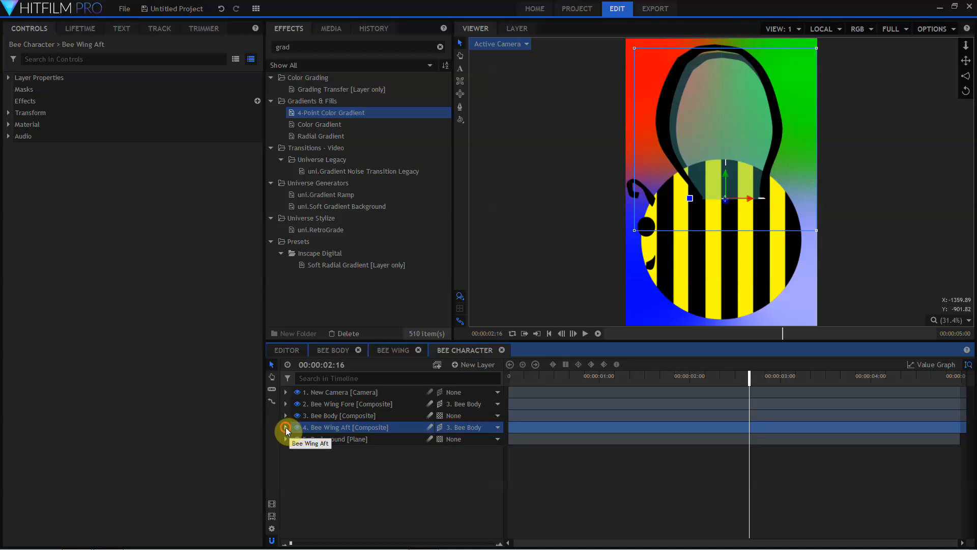
{"action": "left_click", "coordinate": [286, 428]}
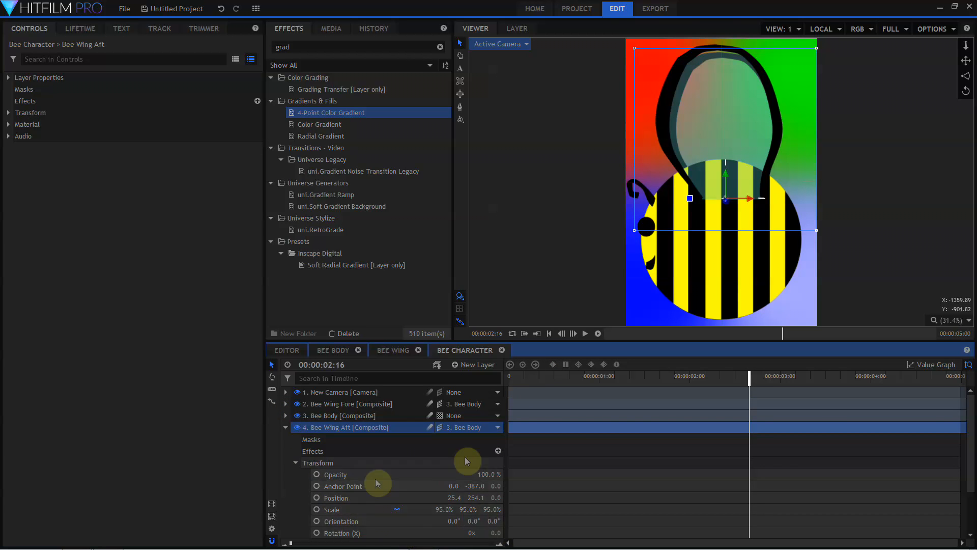
{"action": "scroll", "coordinate": [380, 484], "scroll_direction": "down", "scroll_amount": 3}
{"action": "left_click", "coordinate": [549, 334]}
{"action": "left_click", "coordinate": [316, 474]}
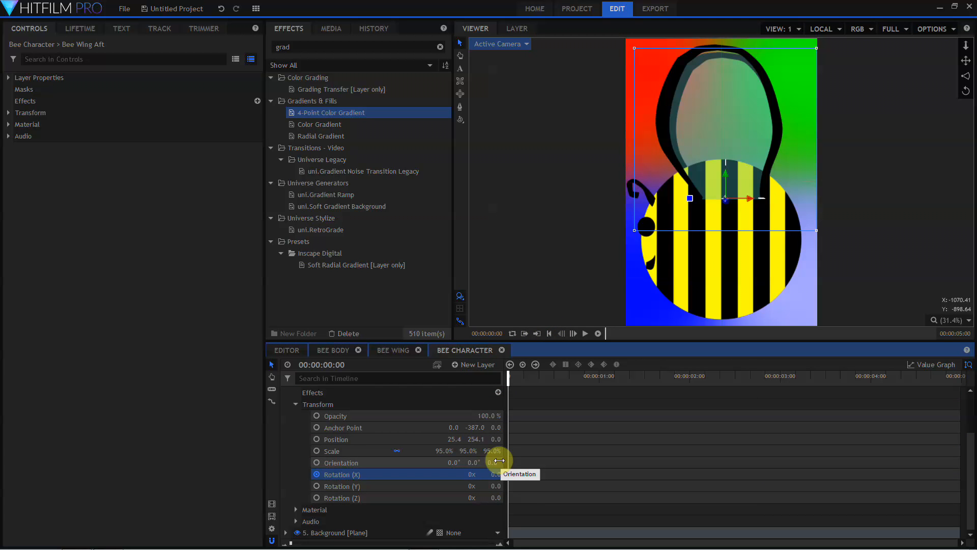
{"action": "key", "text": "period"}
{"action": "key", "text": "period"}
{"action": "key", "text": "period"}
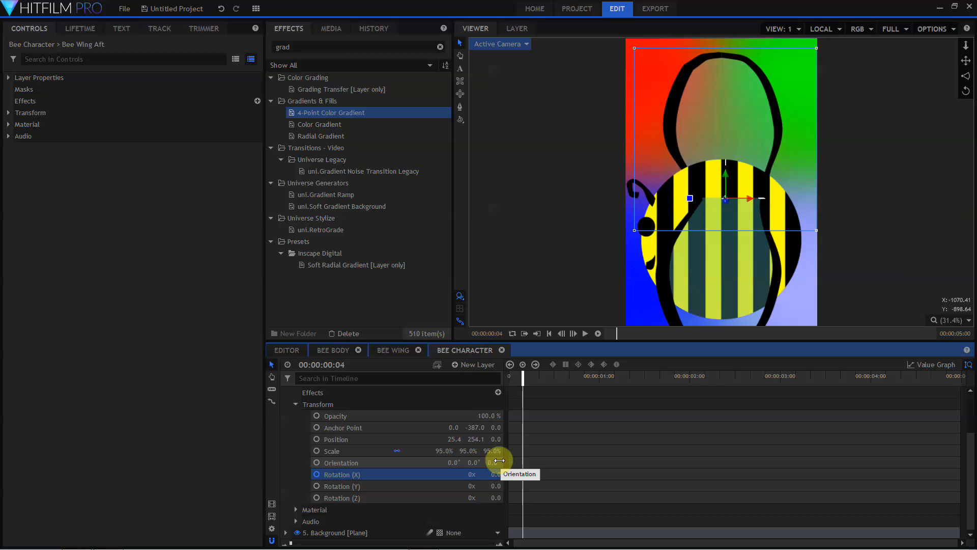
{"action": "left_click", "coordinate": [498, 476]}
{"action": "type", "text": "180"}
{"action": "key", "text": "Return"}
- Copy Bee Wing Aft's two Rotation (X) keyframes and paste them at frame 8
{"action": "key", "text": "period"}
{"action": "key", "text": "period"}
{"action": "key", "text": "period"}
{"action": "key", "text": "period"}
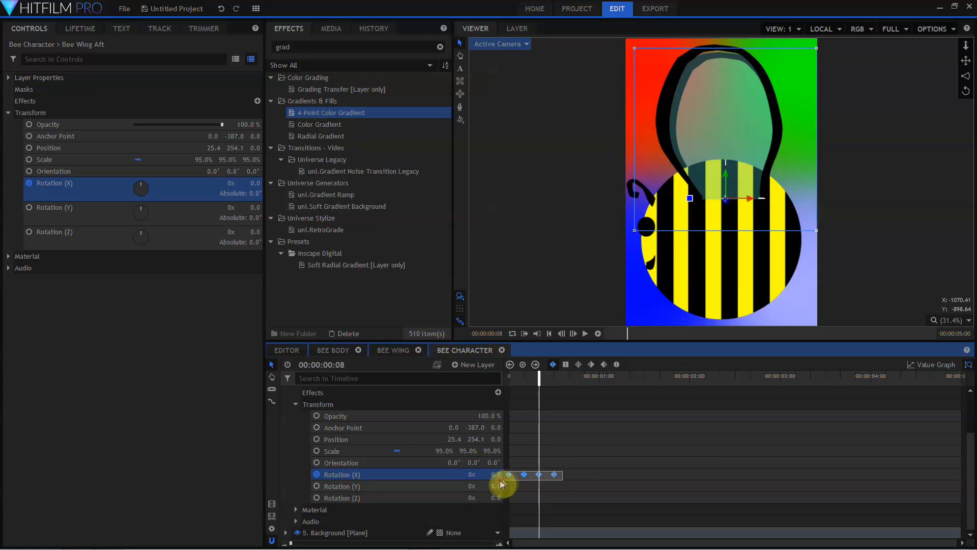
- Paste the four Rotation (X) keyframes of Bee Wing Aft at frame 16
{"action": "double_click", "coordinate": [553, 476]}
{"action": "key", "text": "period"}
{"action": "key", "text": "period"}
{"action": "key", "text": "period"}
{"action": "key", "text": "period"}
{"action": "key", "text": "ctrl+v"}
- Copy the eight Rotation (X) keyframes of Bee Wing Aft and paste them at 00:00:01:08
{"action": "left_click_drag", "start_coordinate": [627, 480], "coordinate": [506, 474]}
{"action": "double_click", "coordinate": [615, 475]}
{"action": "key", "text": "period"}
{"action": "key", "text": "period"}
{"action": "key", "text": "period"}
{"action": "key", "text": "period"}
{"action": "key", "text": "ctrl+v"}
- Copy the sixteen Rotation (X) keyframes of Bee Wing Aft and paste them at 00:00:02:16
{"action": "left_click_drag", "start_coordinate": [758, 481], "coordinate": [505, 477]}
{"action": "double_click", "coordinate": [737, 476]}
{"action": "key", "text": "ctrl+v"}
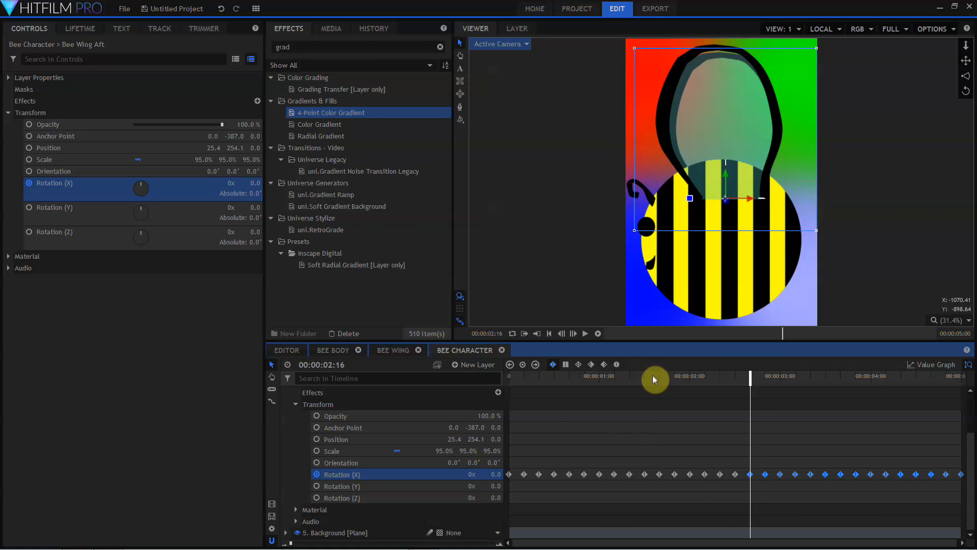
- Scrub from the start to frame 2 to check whether the flapping wings fit within the Bee Character frame
{"action": "left_click_drag", "start_coordinate": [654, 377], "coordinate": [455, 391]}
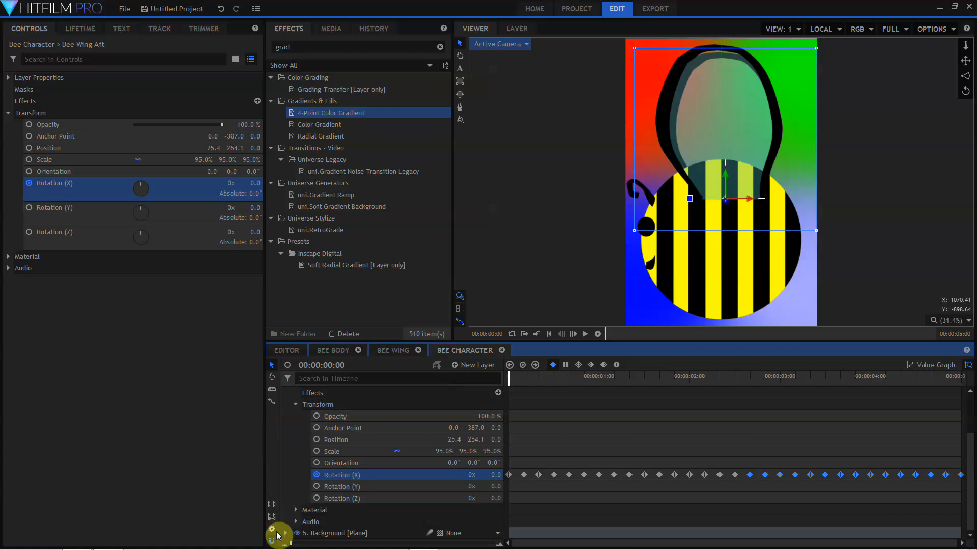
{"action": "left_click", "coordinate": [273, 528]}
{"action": "left_click", "coordinate": [395, 404]}
{"action": "left_click_drag", "start_coordinate": [508, 375], "coordinate": [518, 383]}
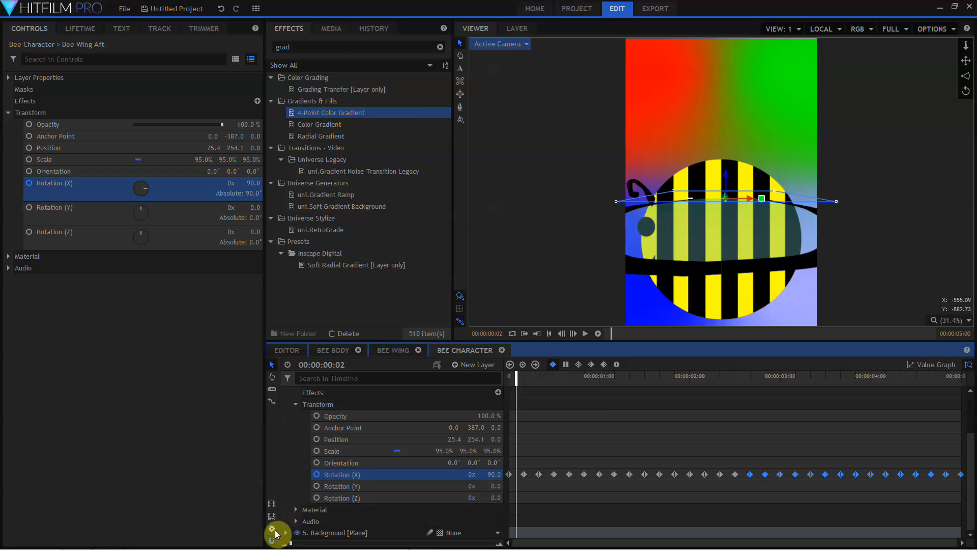
- Set the width of the Bee Character composite shot to 1800 pixels
{"action": "left_click", "coordinate": [275, 533]}
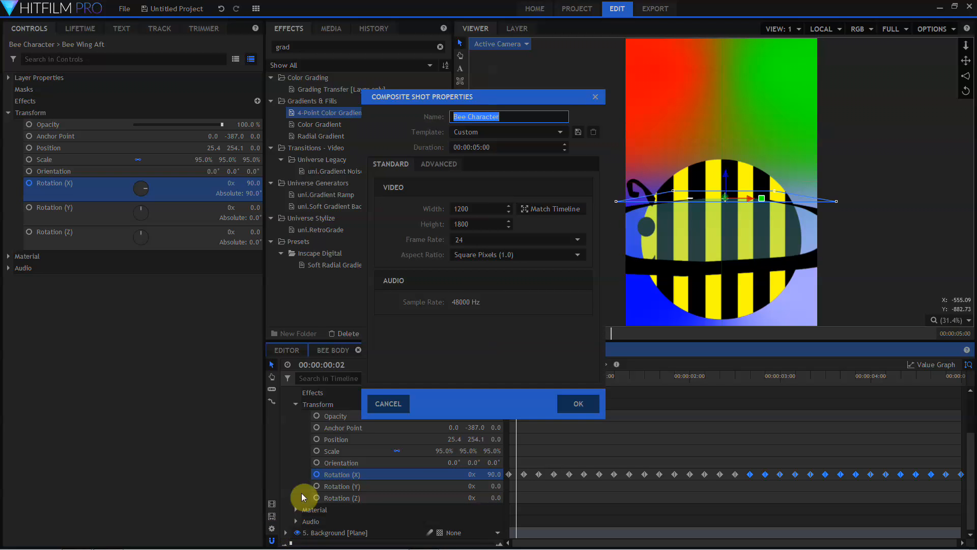
{"action": "left_click", "coordinate": [473, 211]}
{"action": "type", "text": "180"}
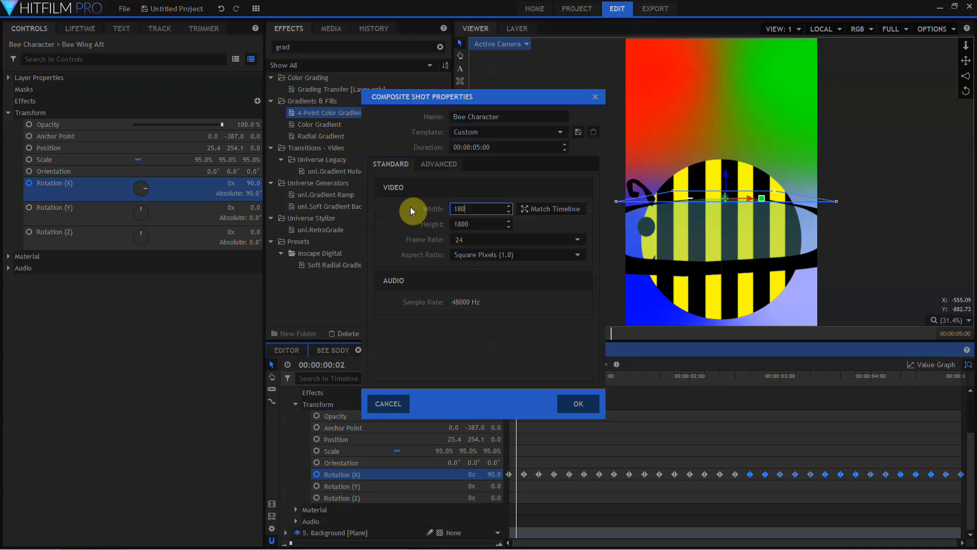
{"action": "type", "text": "0"}
{"action": "key", "text": "Return"}
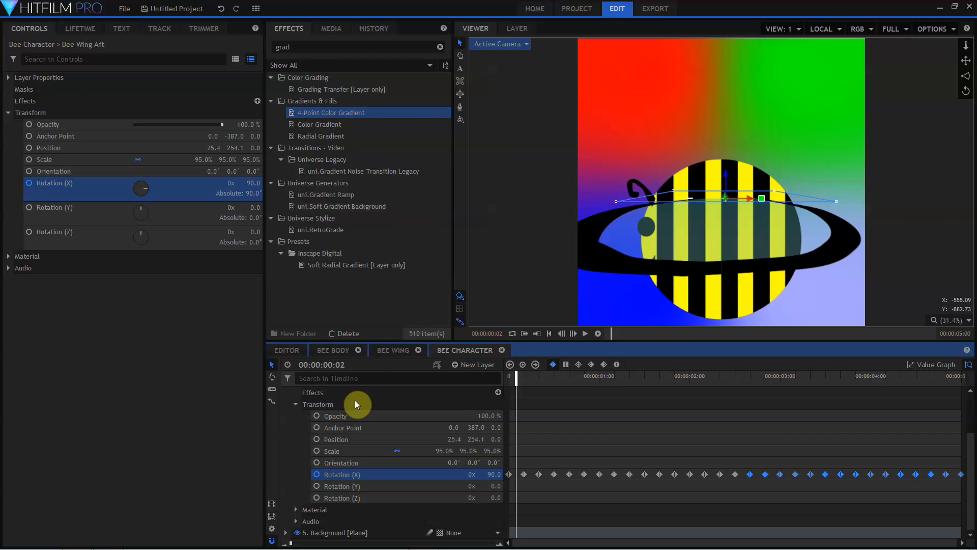
- Set the width of the Bee Character composite shot to 2000 pixels
{"action": "left_click", "coordinate": [272, 529]}
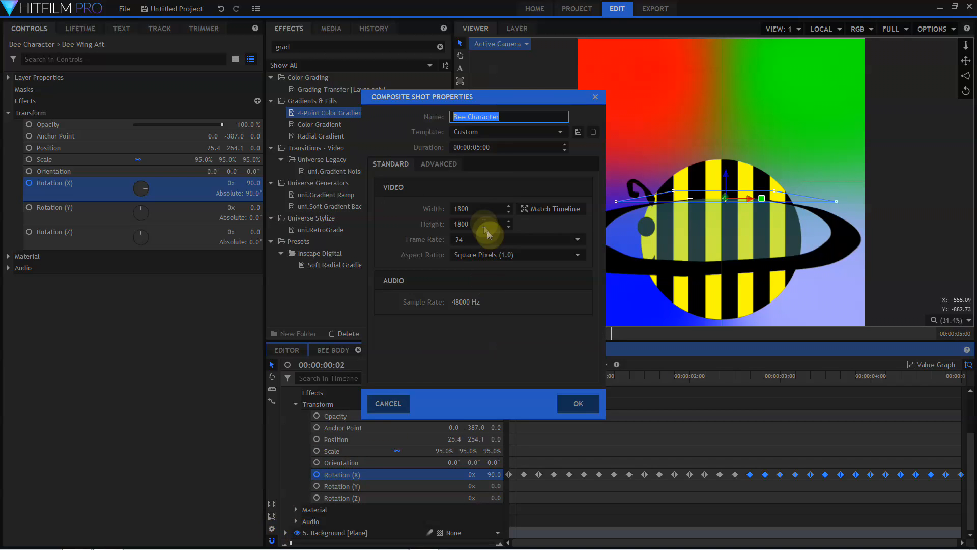
{"action": "left_click_drag", "start_coordinate": [479, 209], "coordinate": [338, 207]}
{"action": "type", "text": "2000"}
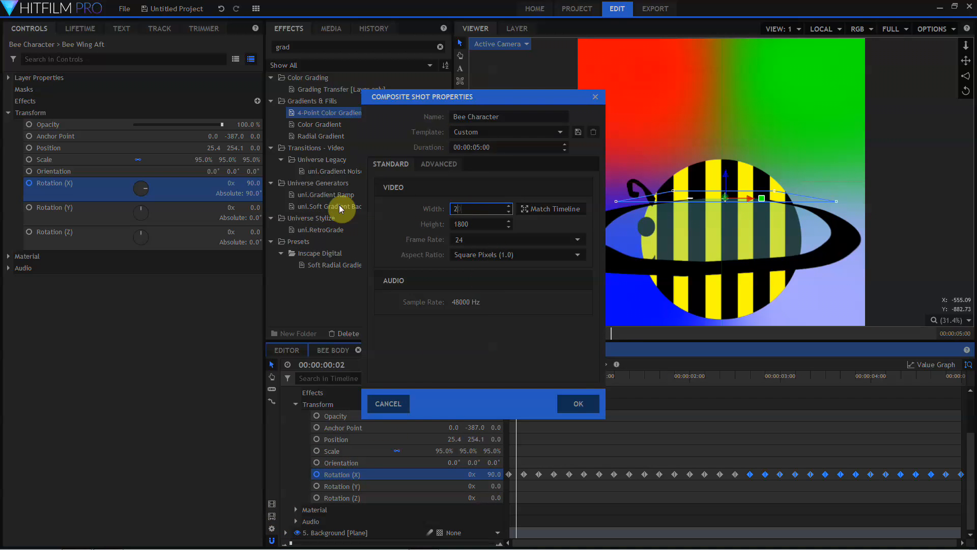
{"action": "key", "text": "Return"}
{"action": "left_click", "coordinate": [271, 529]}
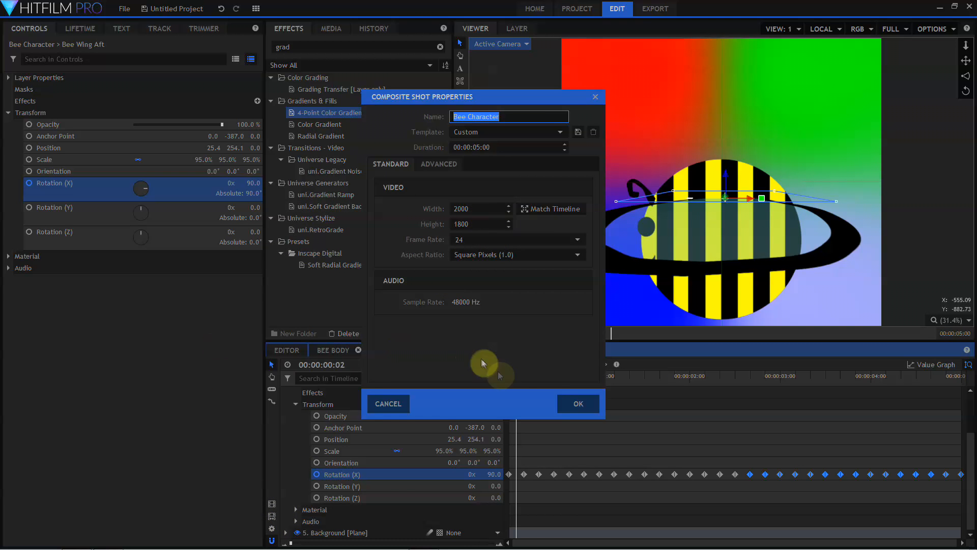
{"action": "left_click", "coordinate": [564, 404]}
- Nudge the Bee Body layer to about X 31.8, Y -357 and play back the wing flap
{"action": "scroll", "coordinate": [318, 503], "scroll_direction": "up", "scroll_amount": 3}
{"action": "left_click", "coordinate": [339, 416]}
{"action": "left_click_drag", "start_coordinate": [743, 240], "coordinate": [748, 238]}
{"action": "left_click", "coordinate": [586, 333]}
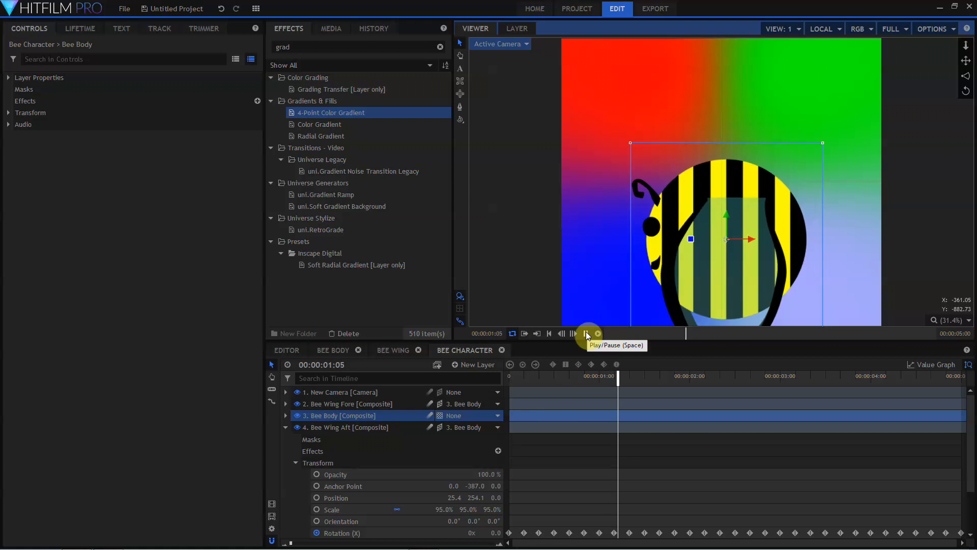
{"action": "left_click", "coordinate": [586, 334]}
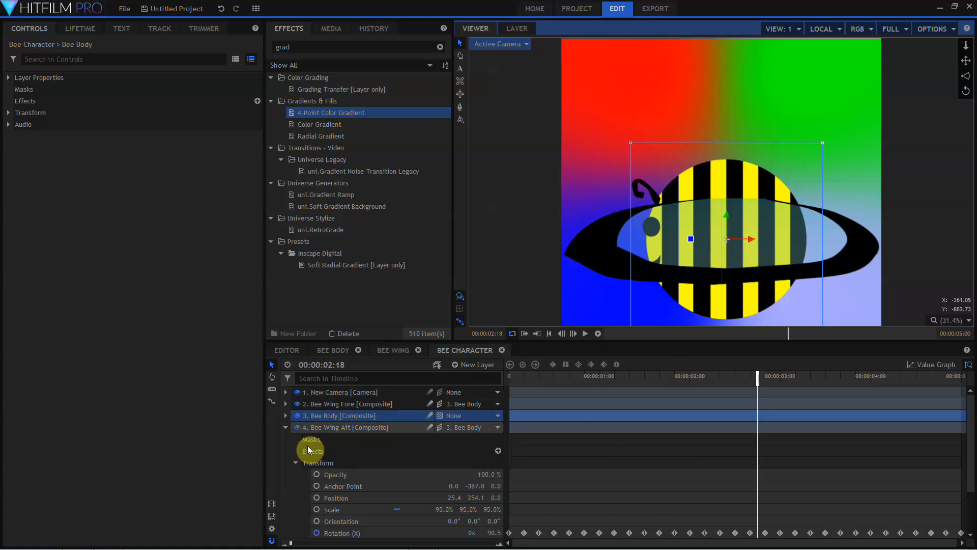
- Enable motion blur on the Bee Wing Aft and Bee Wing Fore layers and preview the animation from the start
{"action": "left_click", "coordinate": [429, 427]}
{"action": "left_click", "coordinate": [431, 403]}
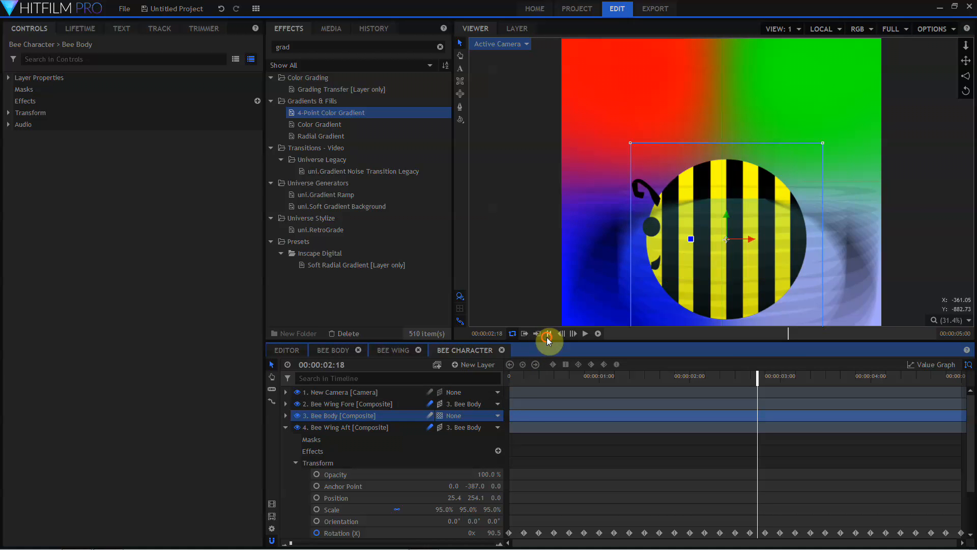
{"action": "left_click", "coordinate": [548, 334]}
{"action": "left_click", "coordinate": [586, 333]}
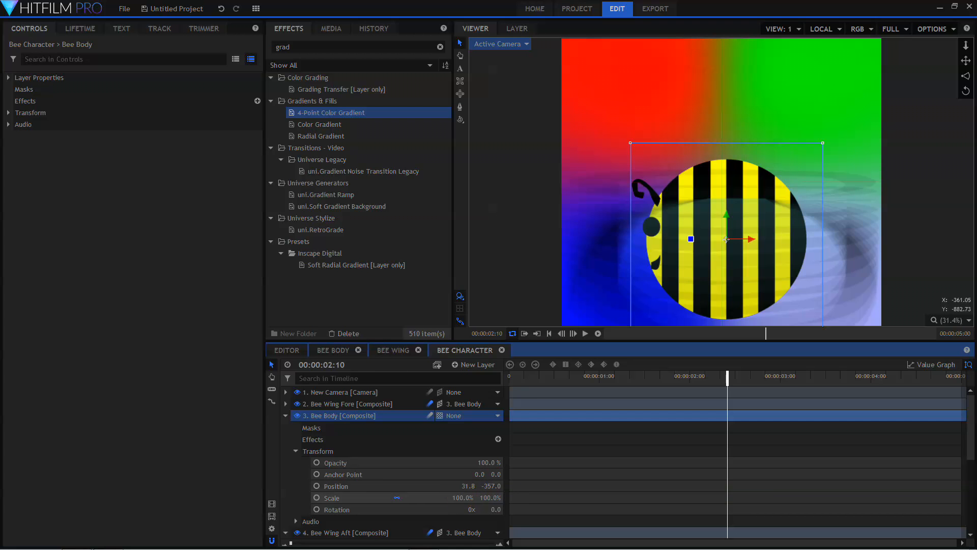
- Scale the Bee Body layer to 84% and move it up to about Y -38.9
{"action": "left_click_drag", "start_coordinate": [471, 497], "coordinate": [451, 498]}
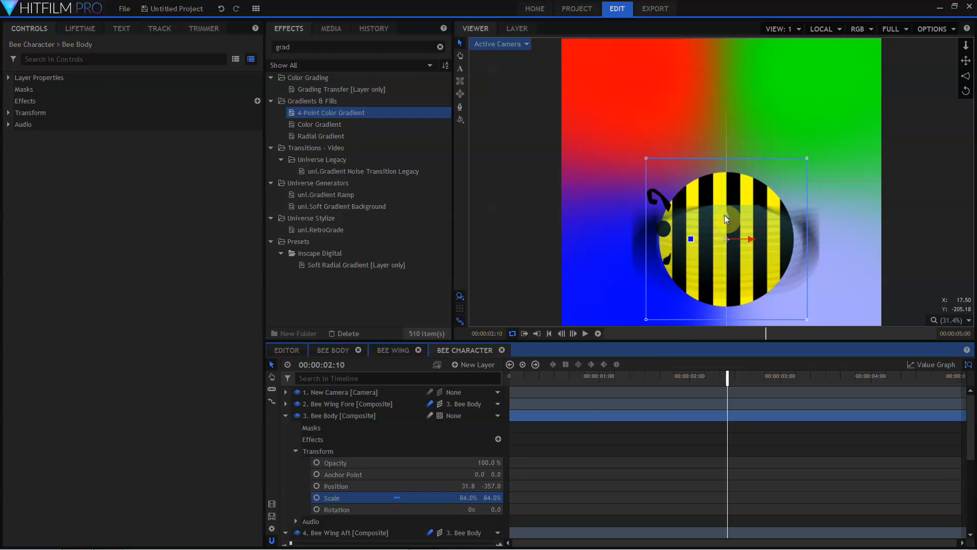
{"action": "left_click_drag", "start_coordinate": [725, 214], "coordinate": [730, 163]}
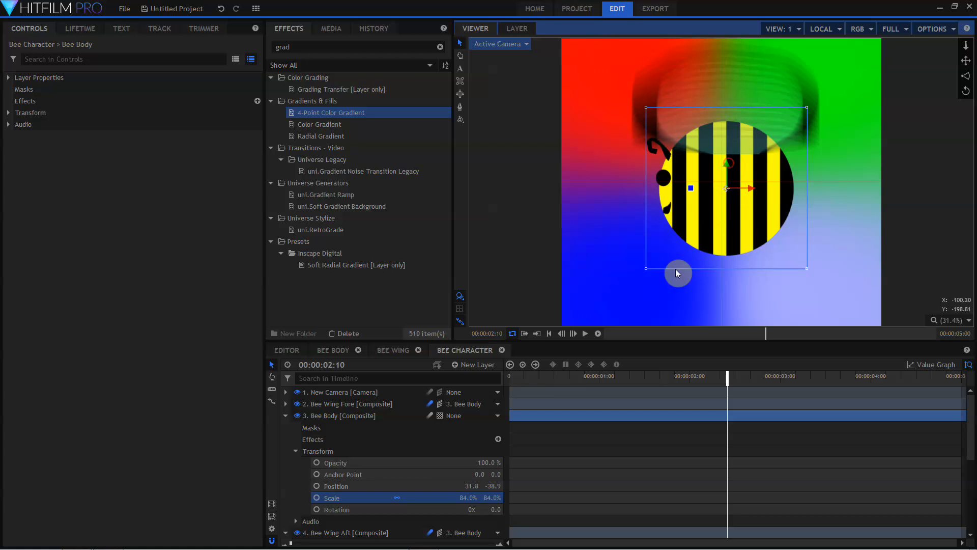
- Play the Bee Character shot from the start to review the motion-blurred wing flap, and return to frame 0
{"action": "left_click", "coordinate": [550, 334]}
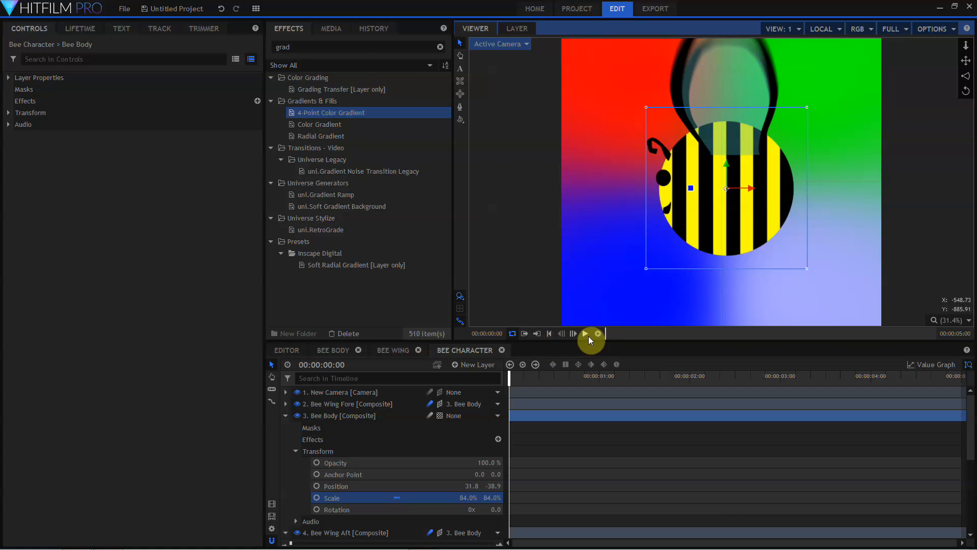
{"action": "left_click", "coordinate": [586, 334]}
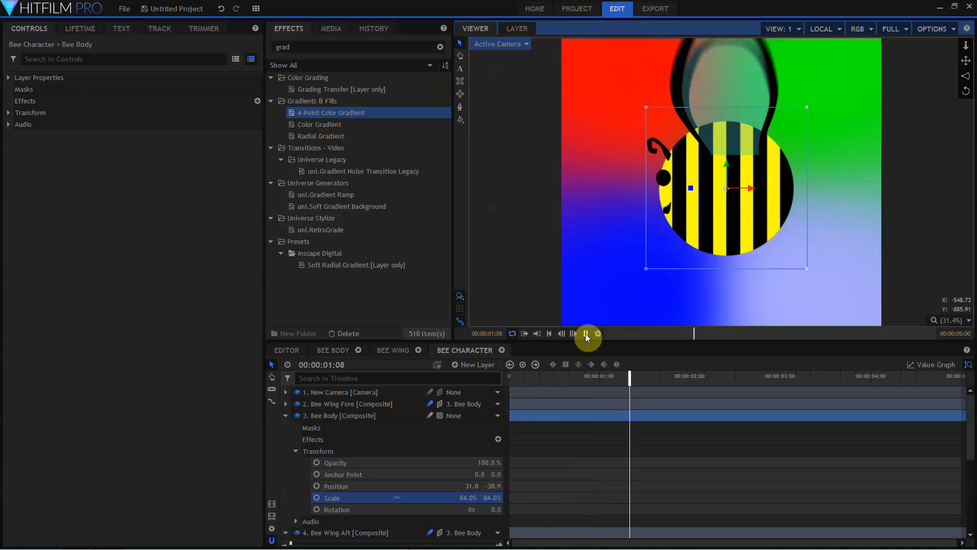
{"action": "left_click", "coordinate": [586, 334]}
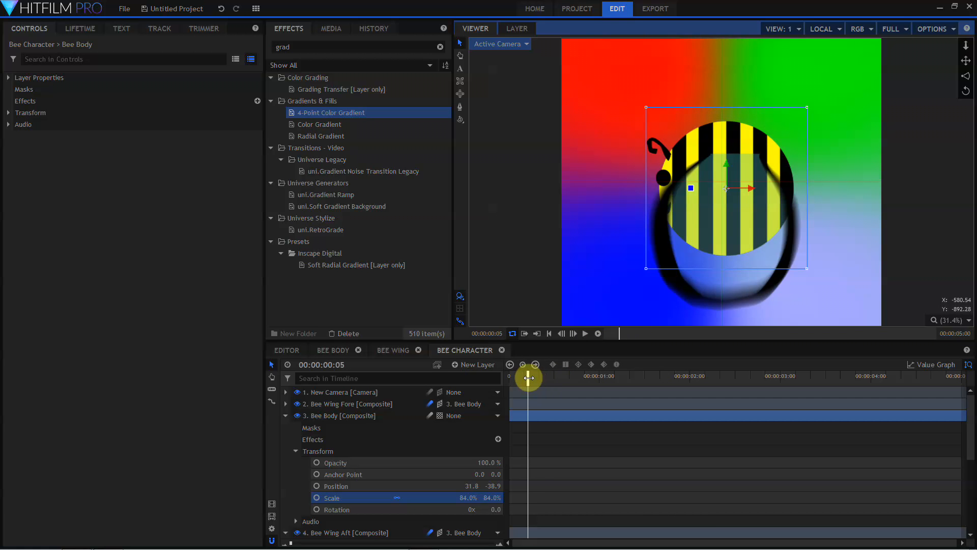
{"action": "left_click_drag", "start_coordinate": [529, 378], "coordinate": [486, 390]}
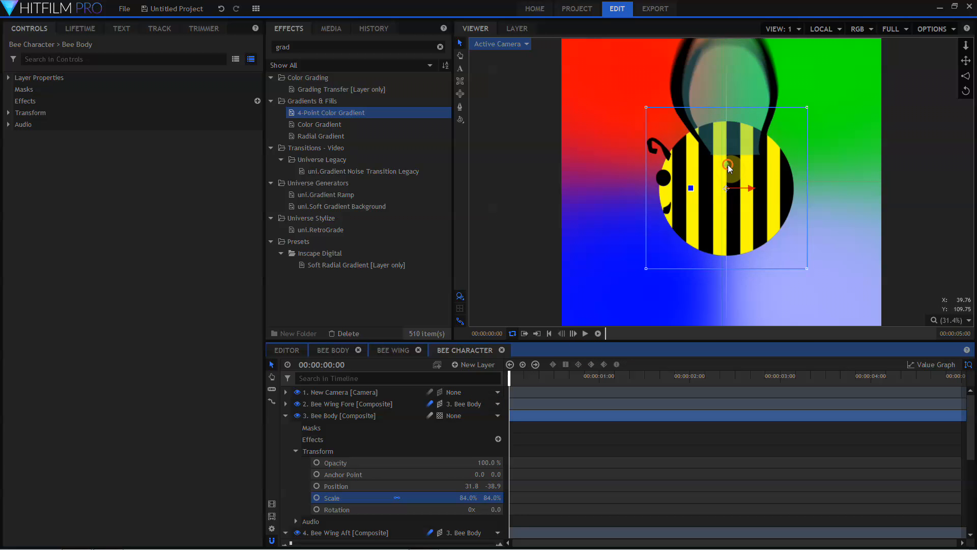
- Reposition the Bee Body layer to about X -146.3, Y -341.1, checking the wing placement at frame 1
{"action": "left_click_drag", "start_coordinate": [728, 166], "coordinate": [716, 218]}
{"action": "left_click_drag", "start_coordinate": [508, 375], "coordinate": [511, 375]}
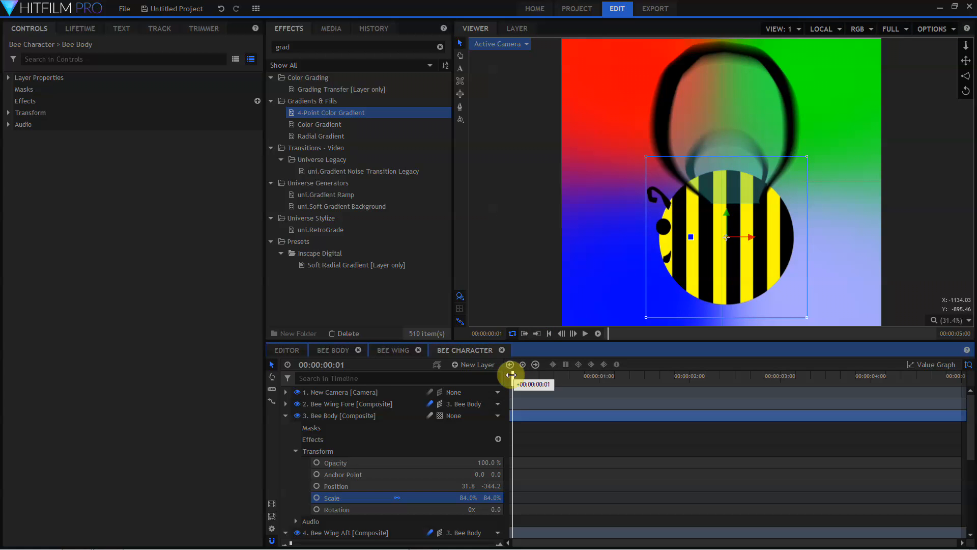
{"action": "mouse_move", "coordinate": [752, 250]}
{"action": "left_mouse_down"}
{"action": "mouse_move", "coordinate": [695, 255]}
{"action": "mouse_move", "coordinate": [773, 259]}
{"action": "mouse_move", "coordinate": [714, 264]}
{"action": "mouse_move", "coordinate": [766, 267]}
{"action": "mouse_move", "coordinate": [722, 268]}
{"action": "mouse_move", "coordinate": [749, 268]}
{"action": "left_mouse_up"}
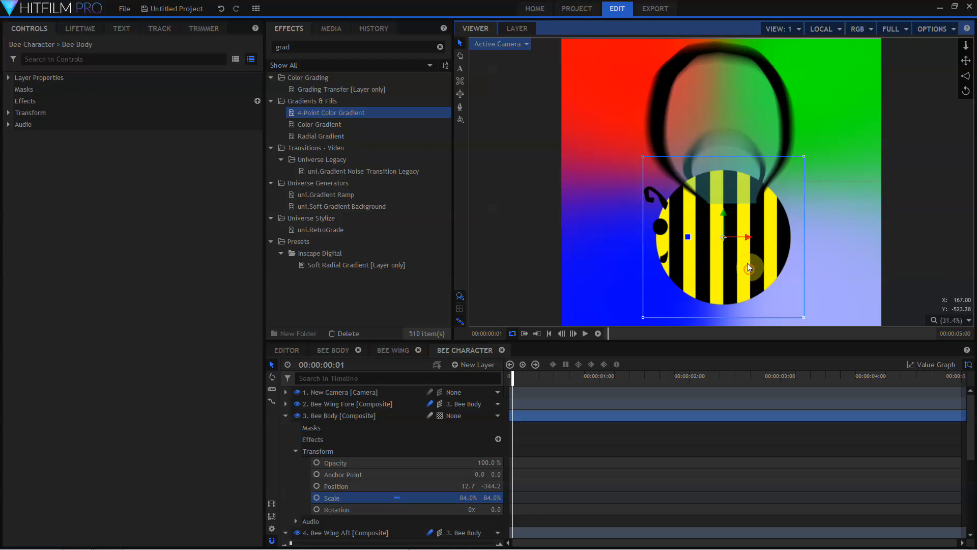
{"action": "left_click_drag", "start_coordinate": [726, 214], "coordinate": [723, 255]}
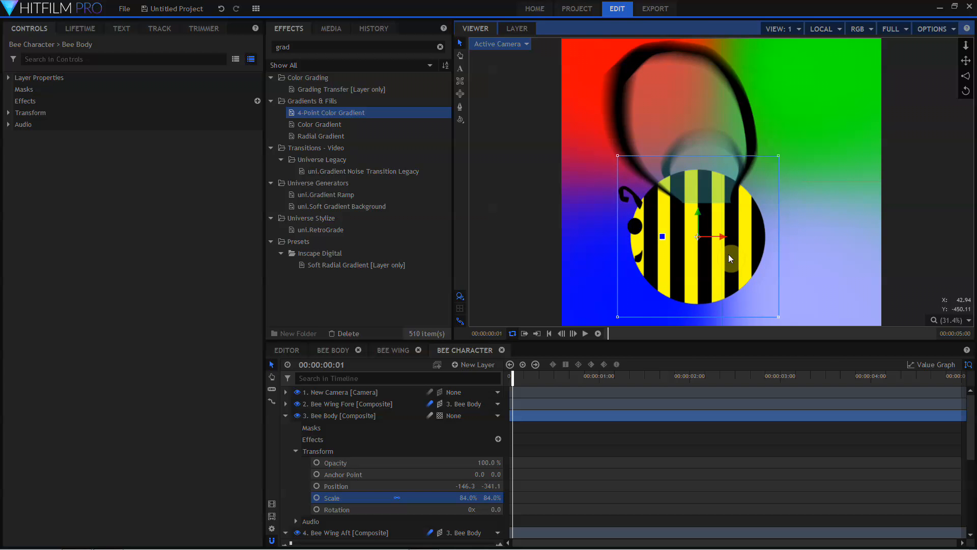